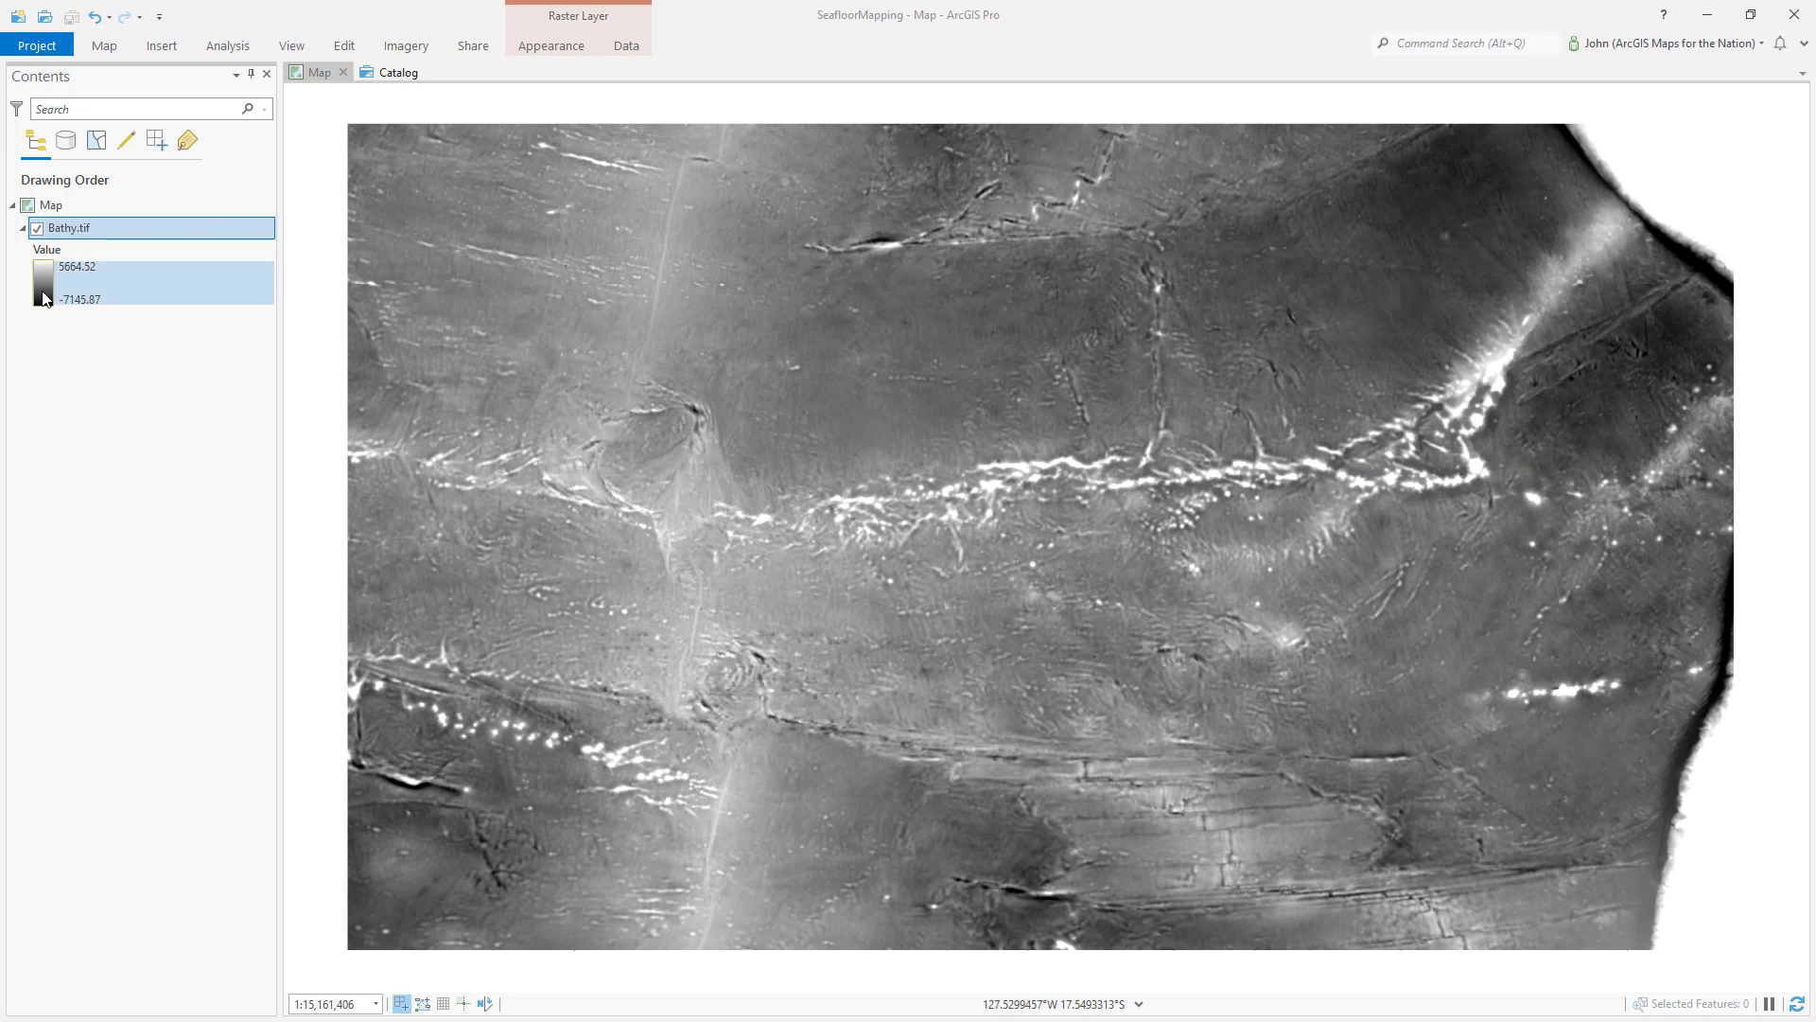
Open the Bathy.tif symbology and start formatting its colour scheme.
click(44, 296)
double_click(43, 296)
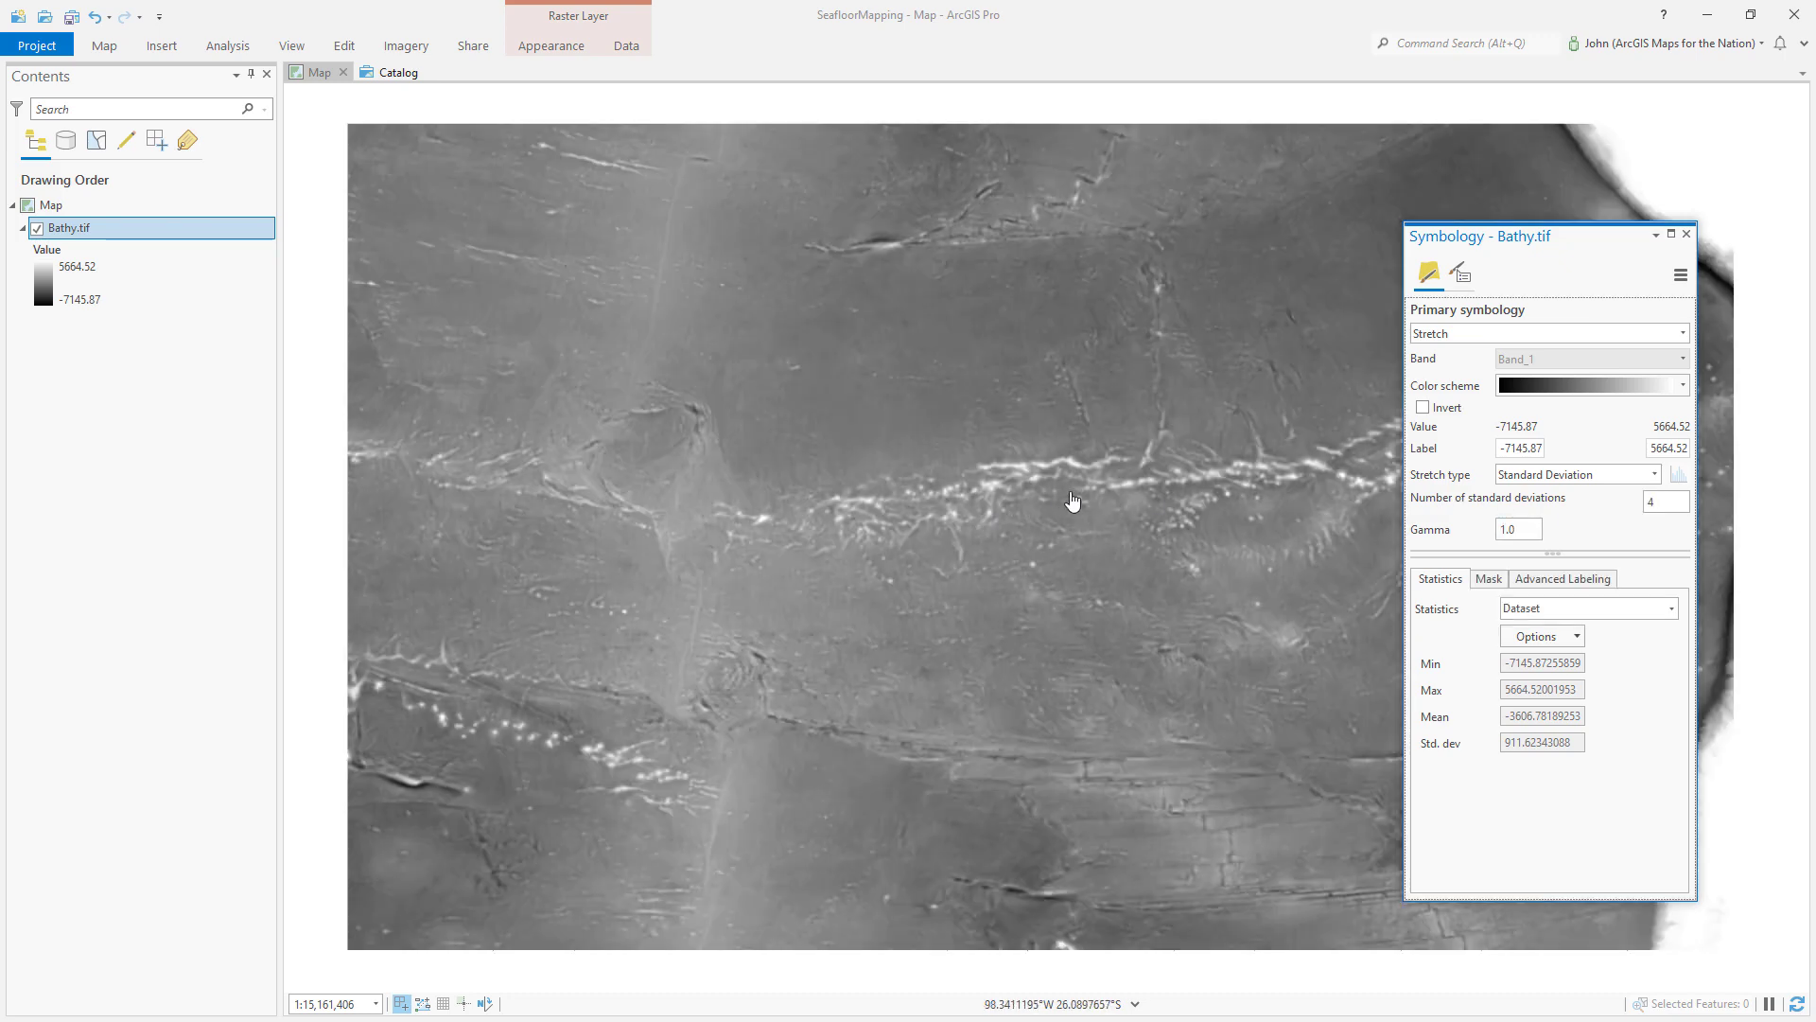
click(1683, 385)
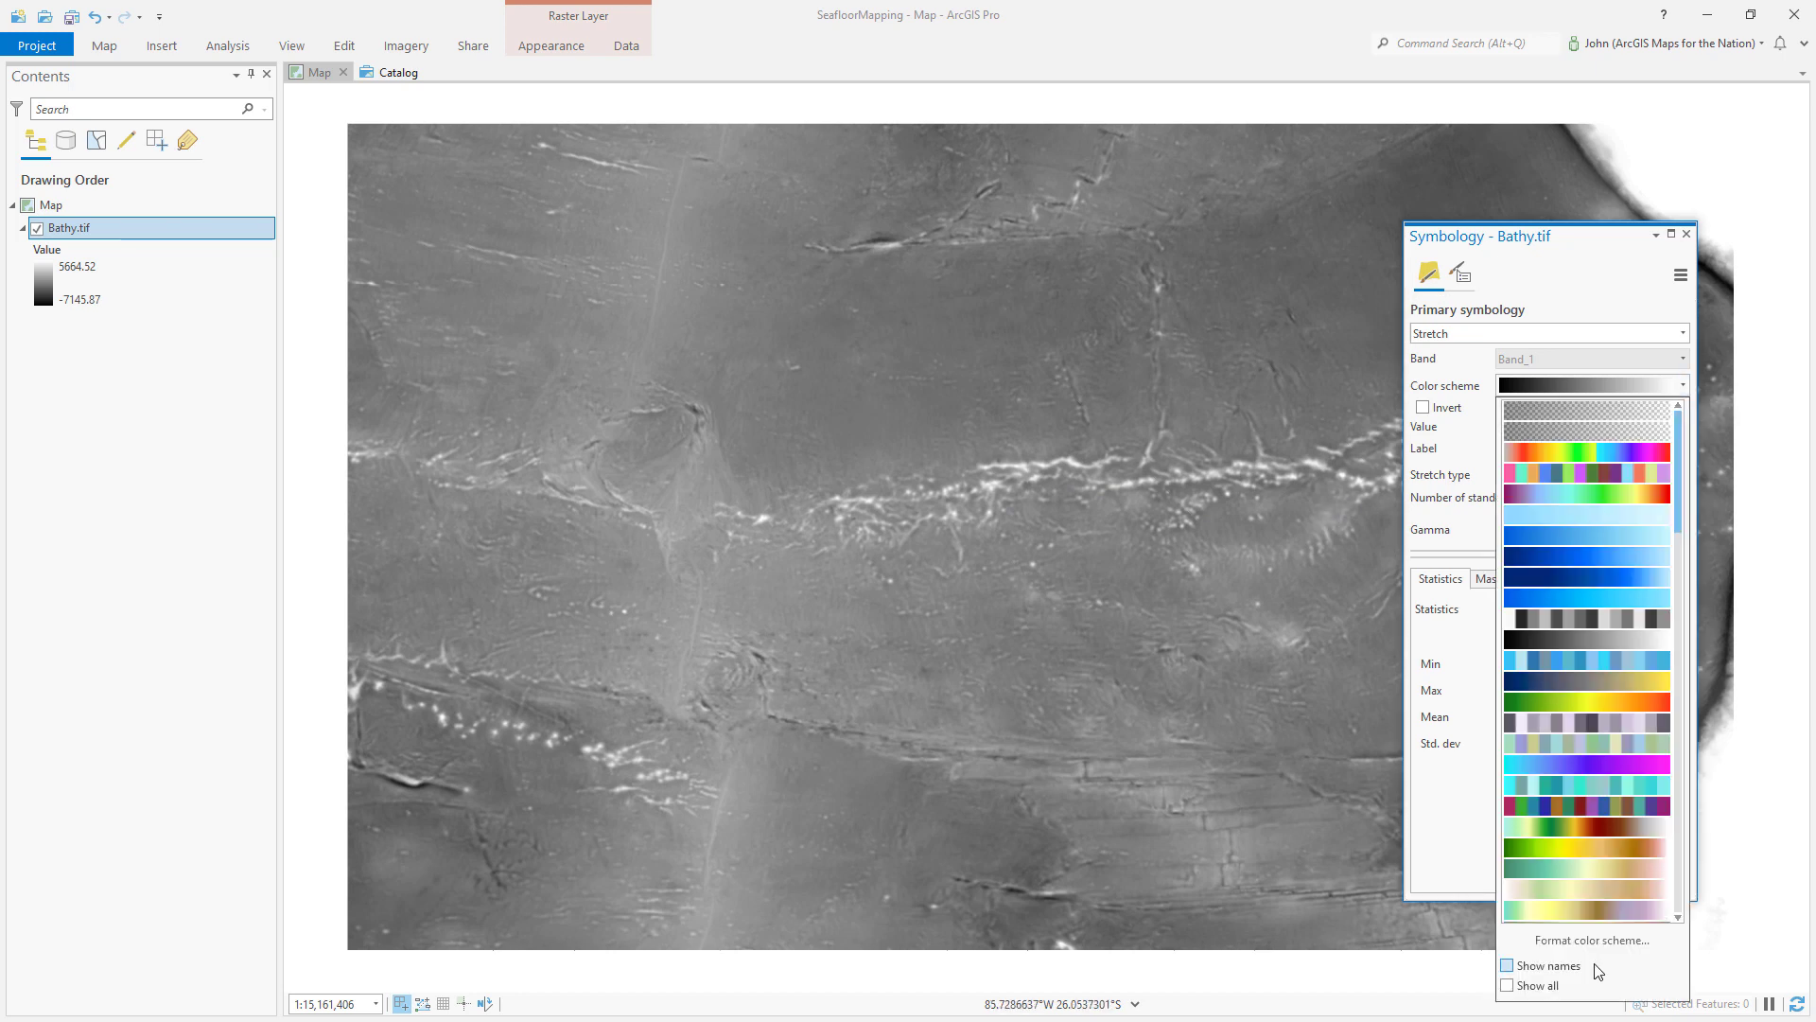
click(1592, 940)
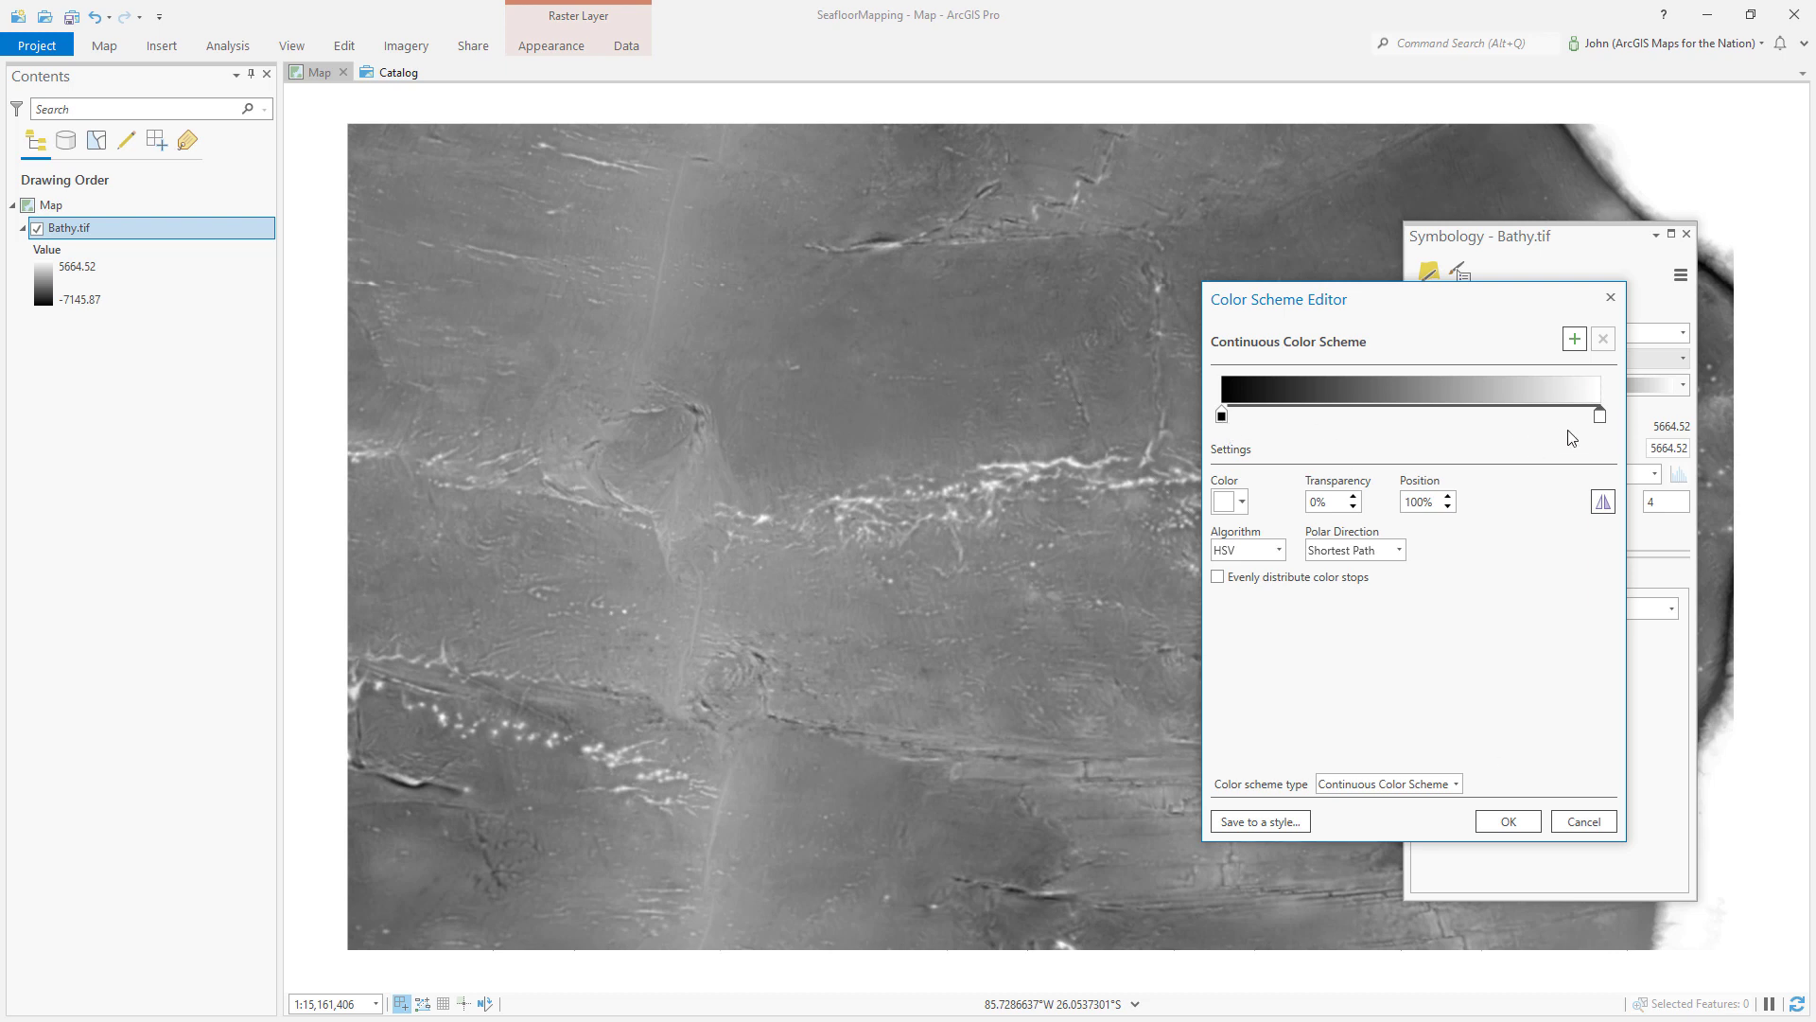
Make the ramp's low stop dark brown, keep the high stop white, and apply it.
click(1230, 503)
click(1232, 622)
click(1221, 417)
click(1225, 502)
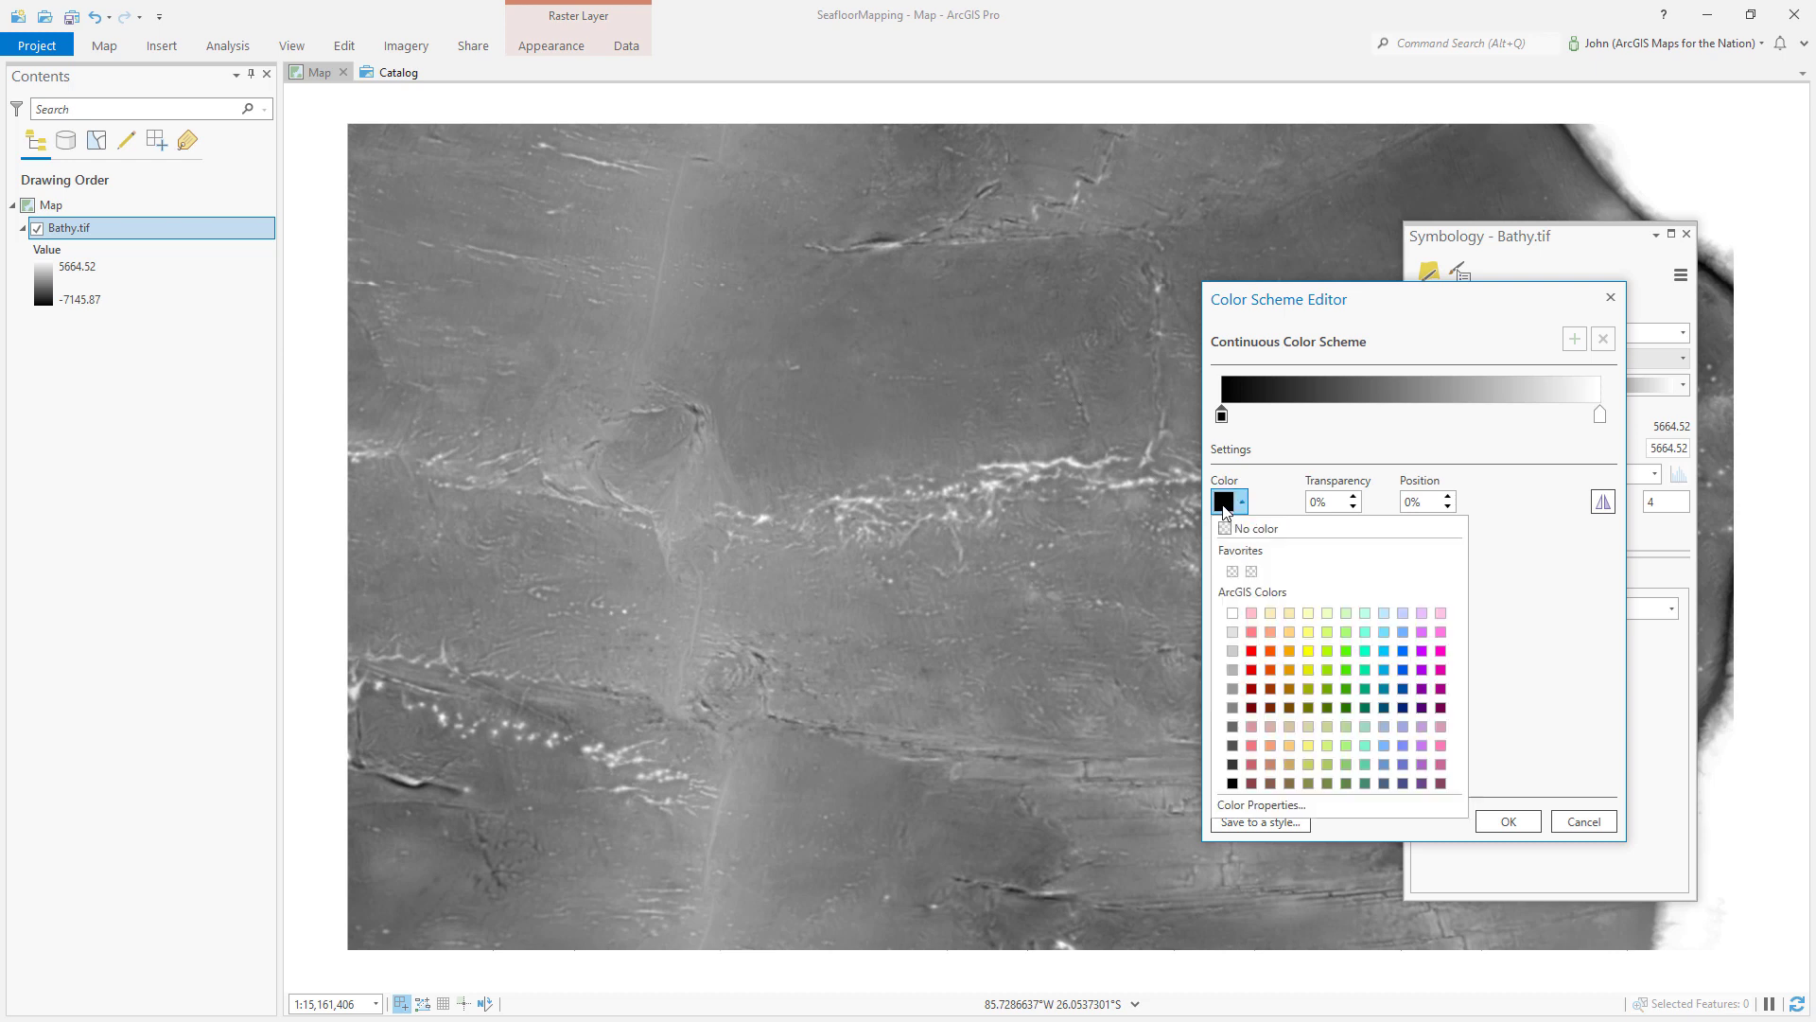
click(1290, 710)
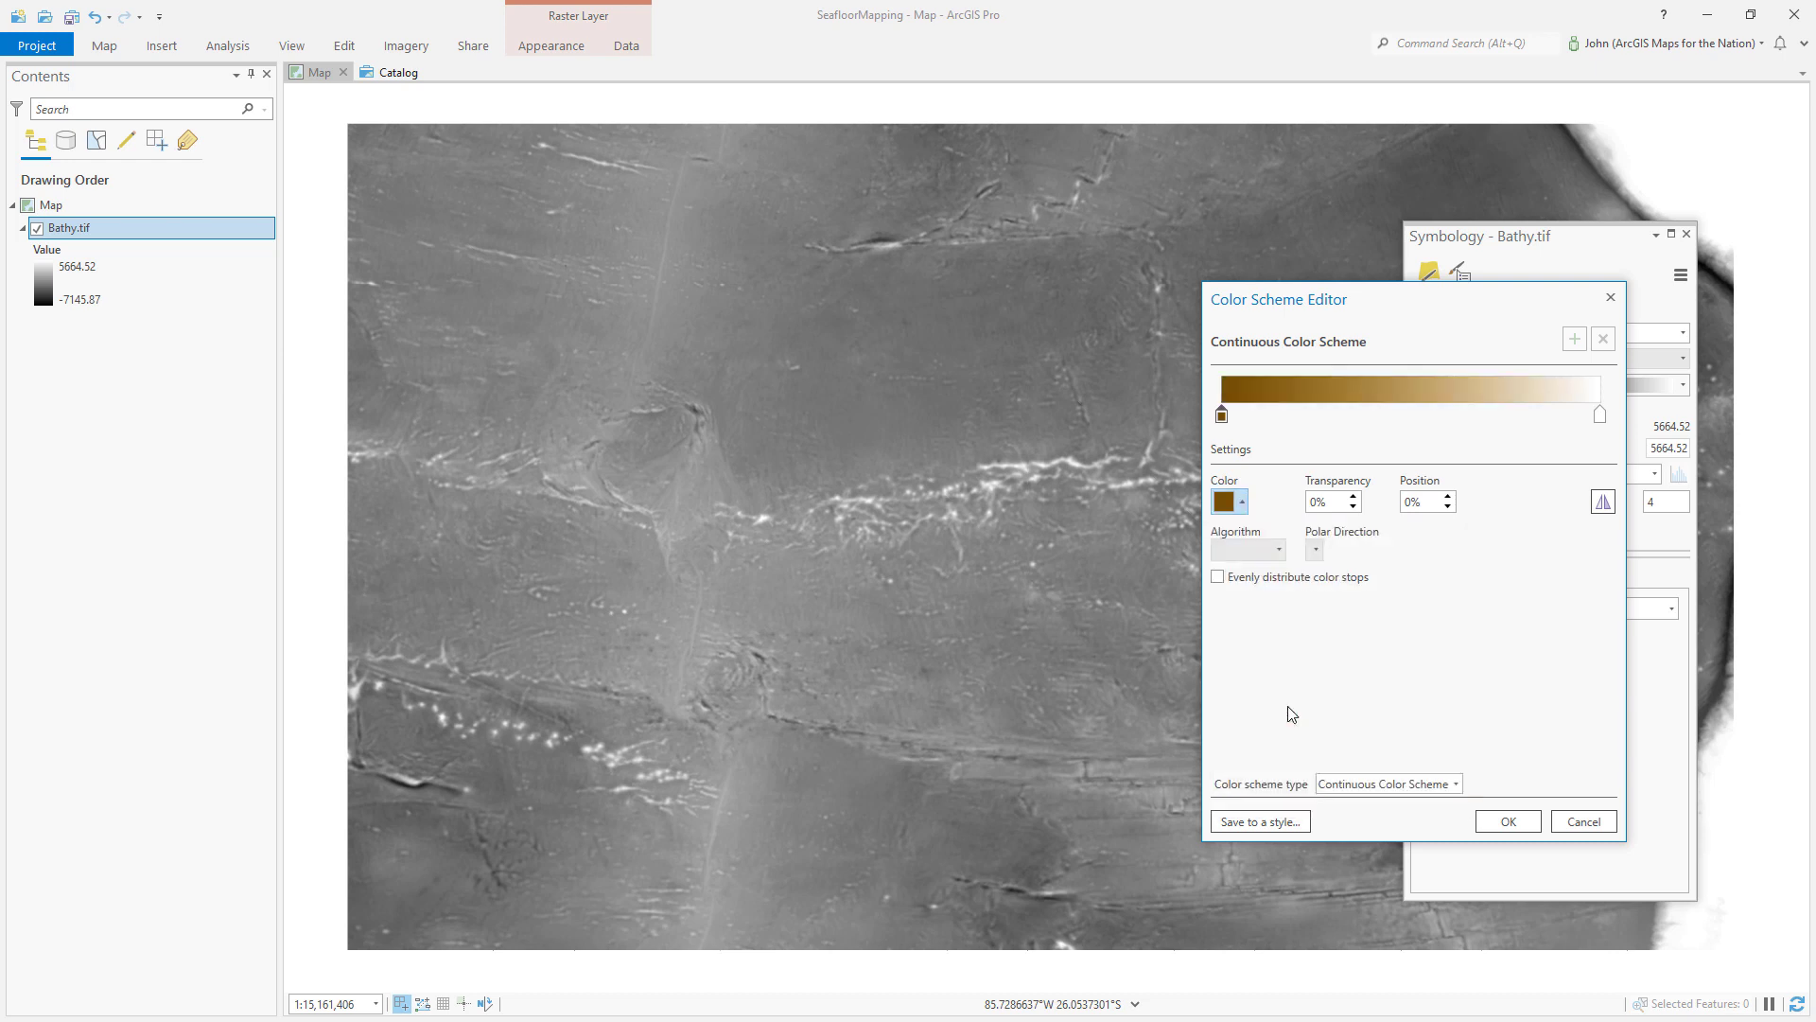
right_click(1221, 416)
click(1377, 607)
click(1509, 821)
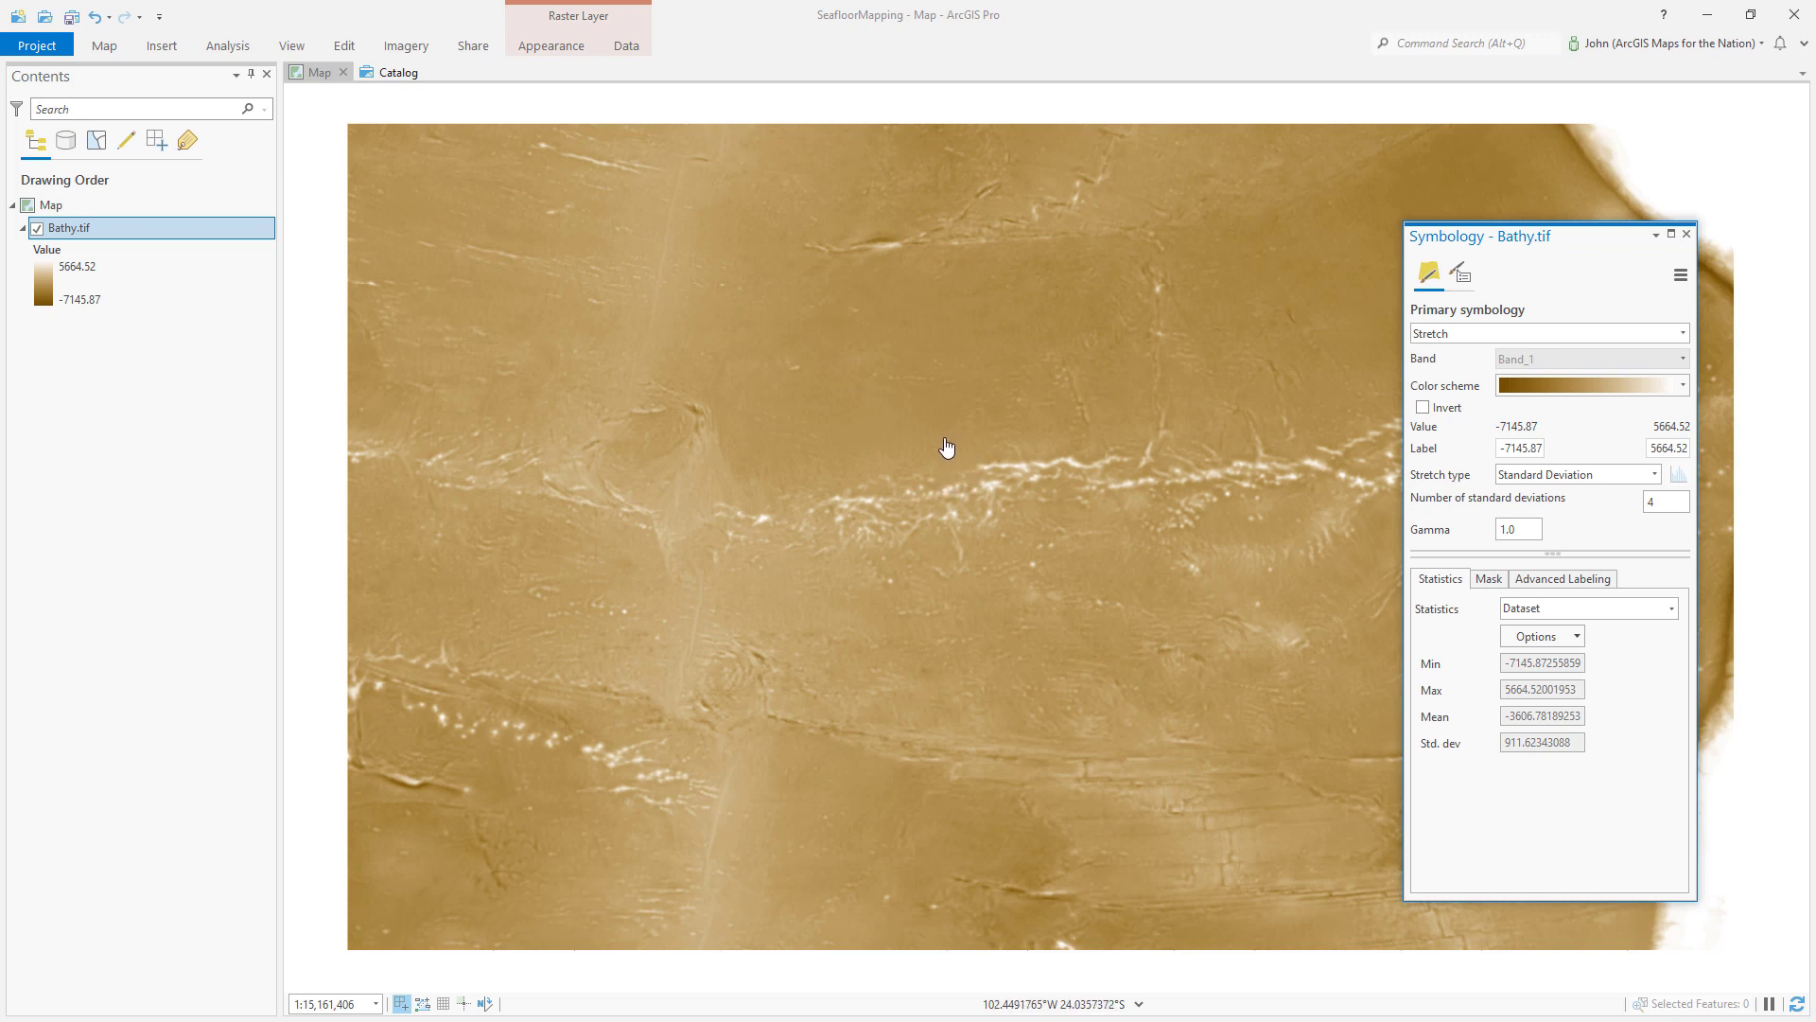
Choose the Surface > Hillshade raster function from the Imagery tab.
click(405, 46)
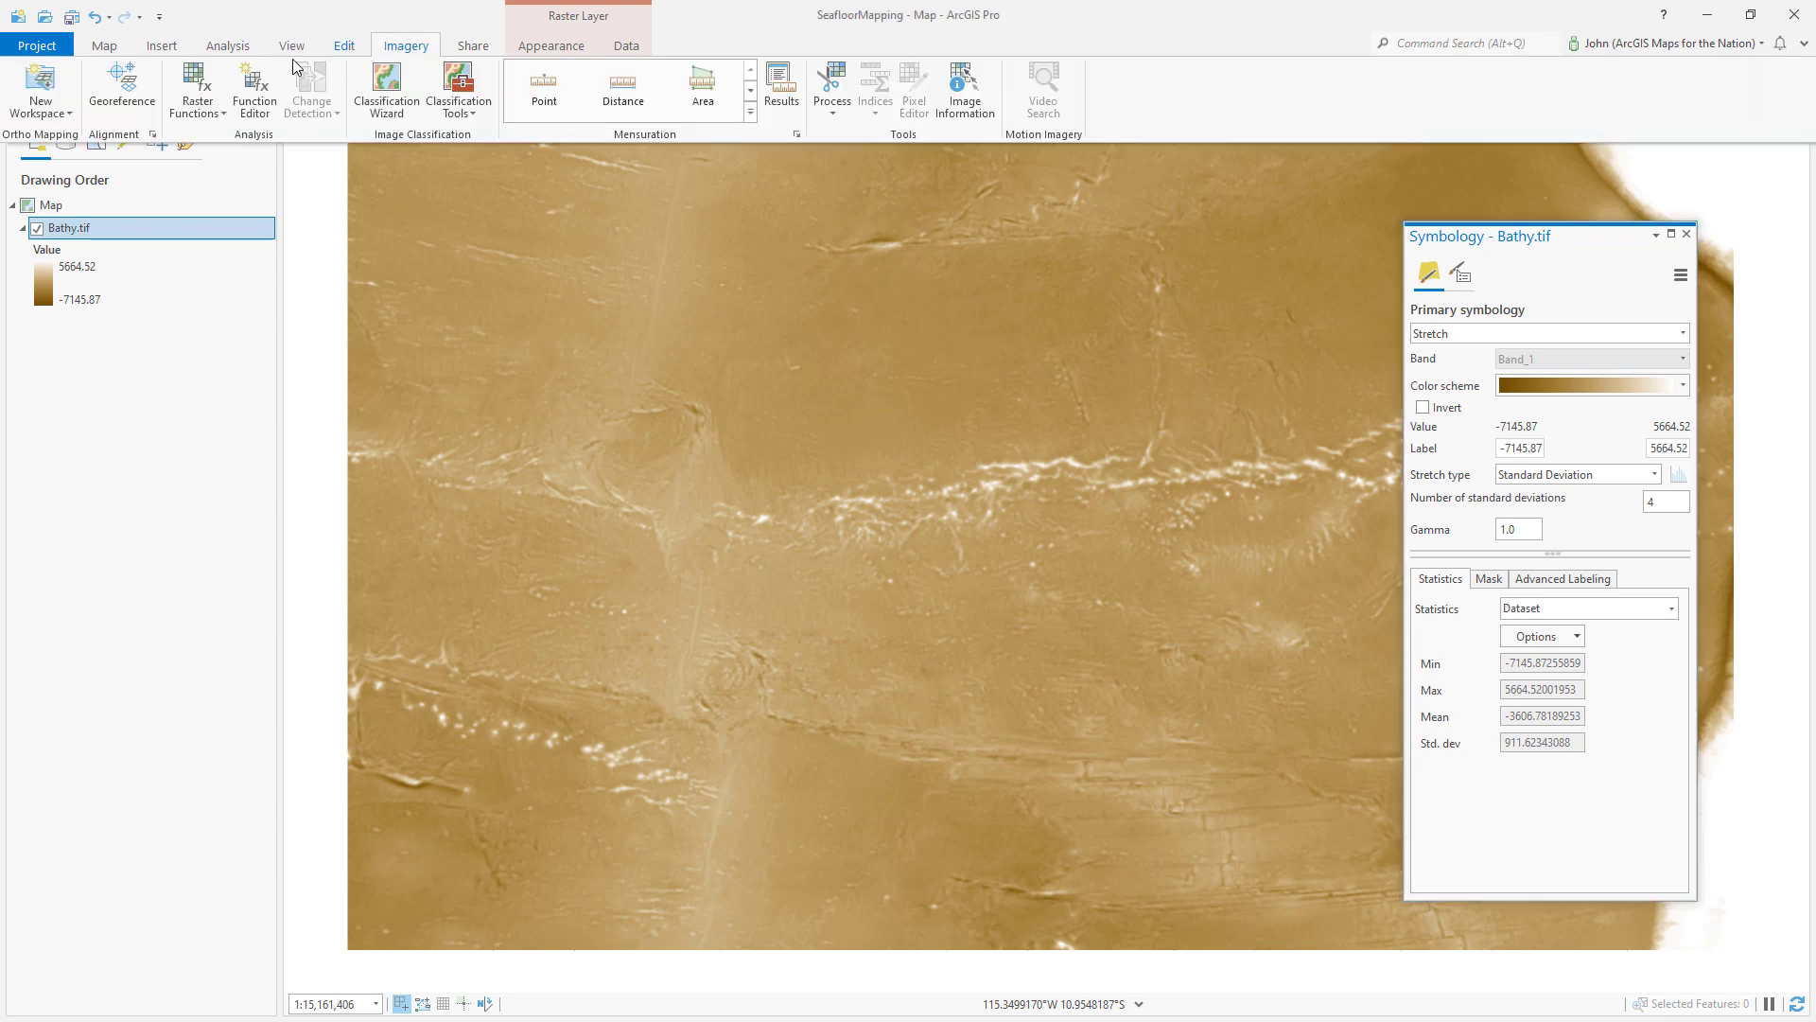
click(197, 80)
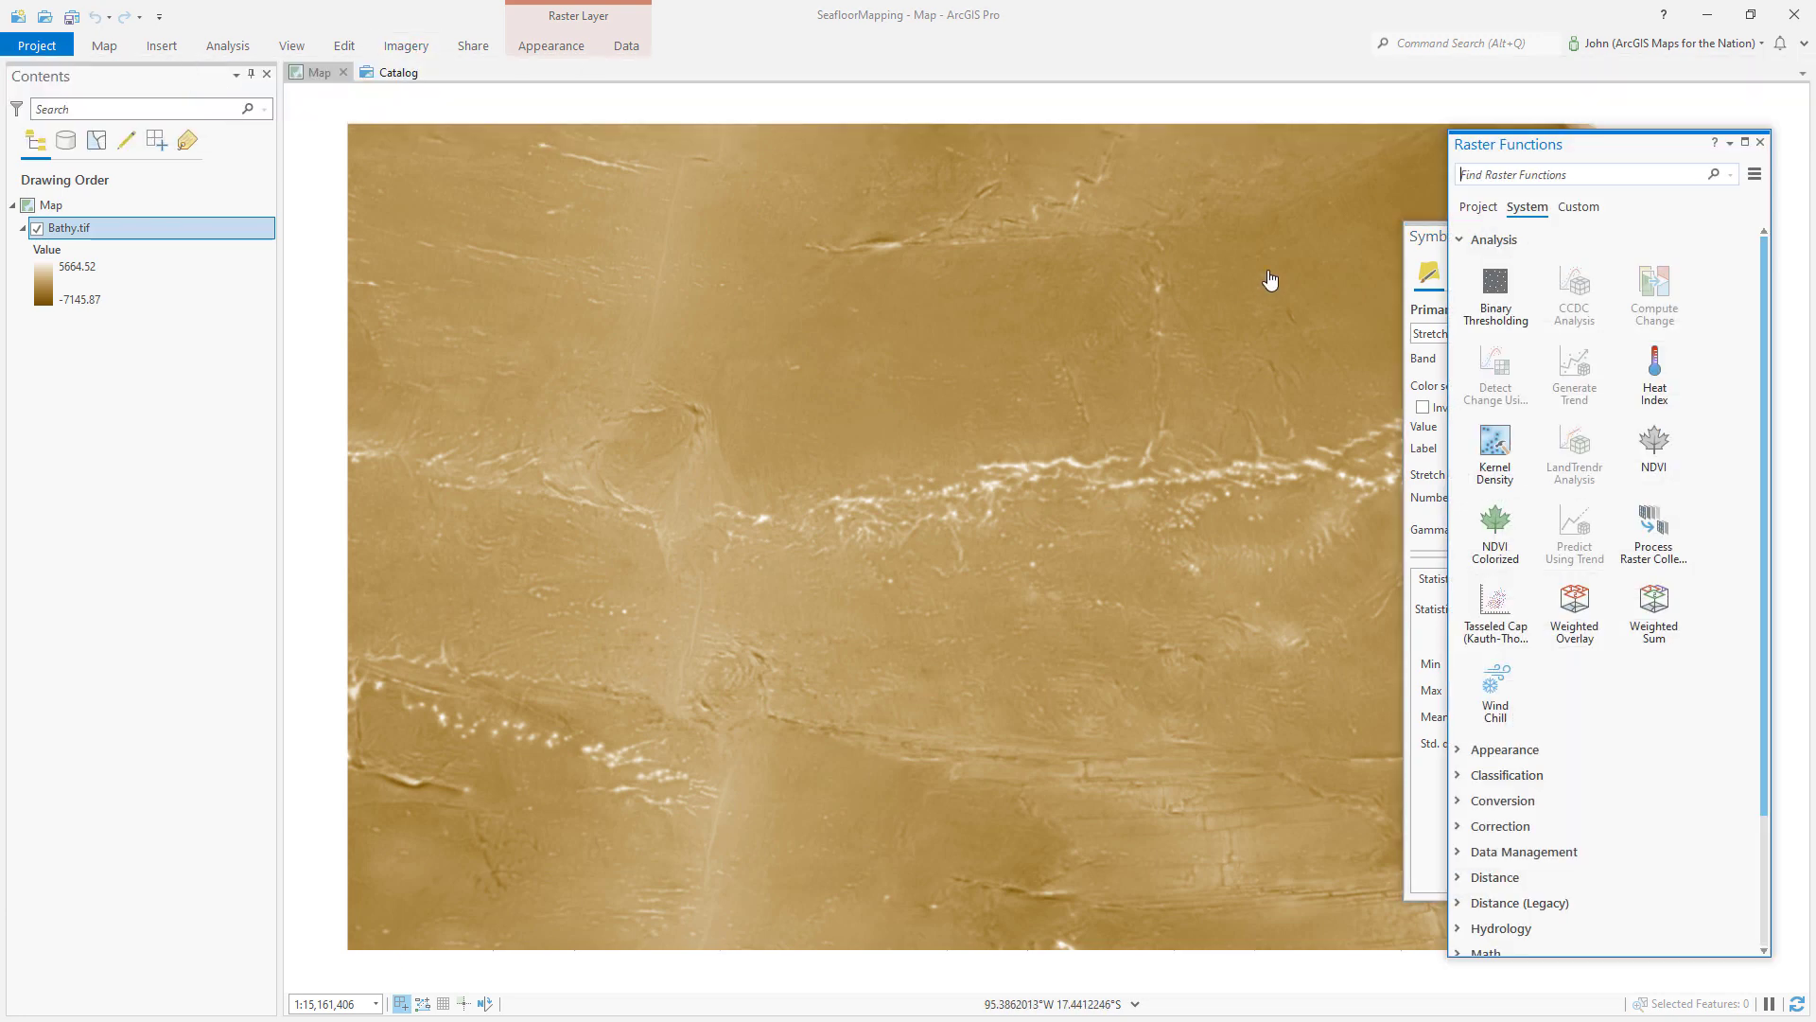
click(1460, 240)
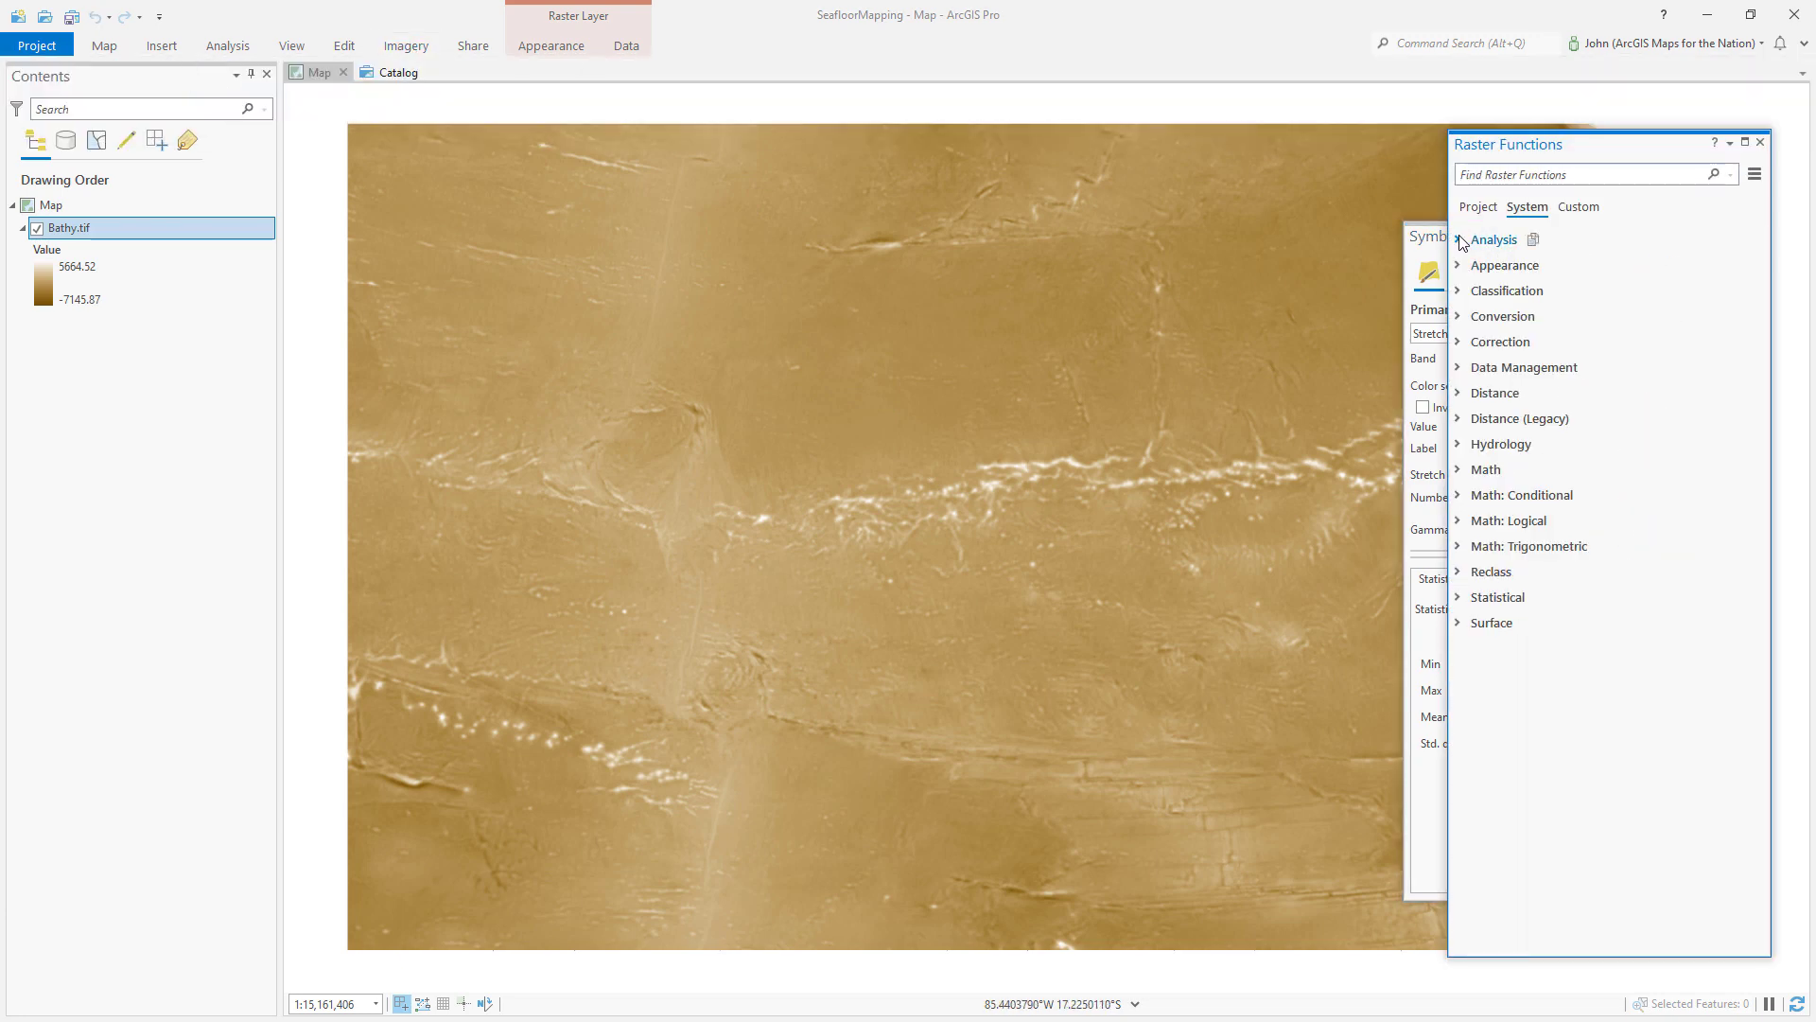
click(1462, 623)
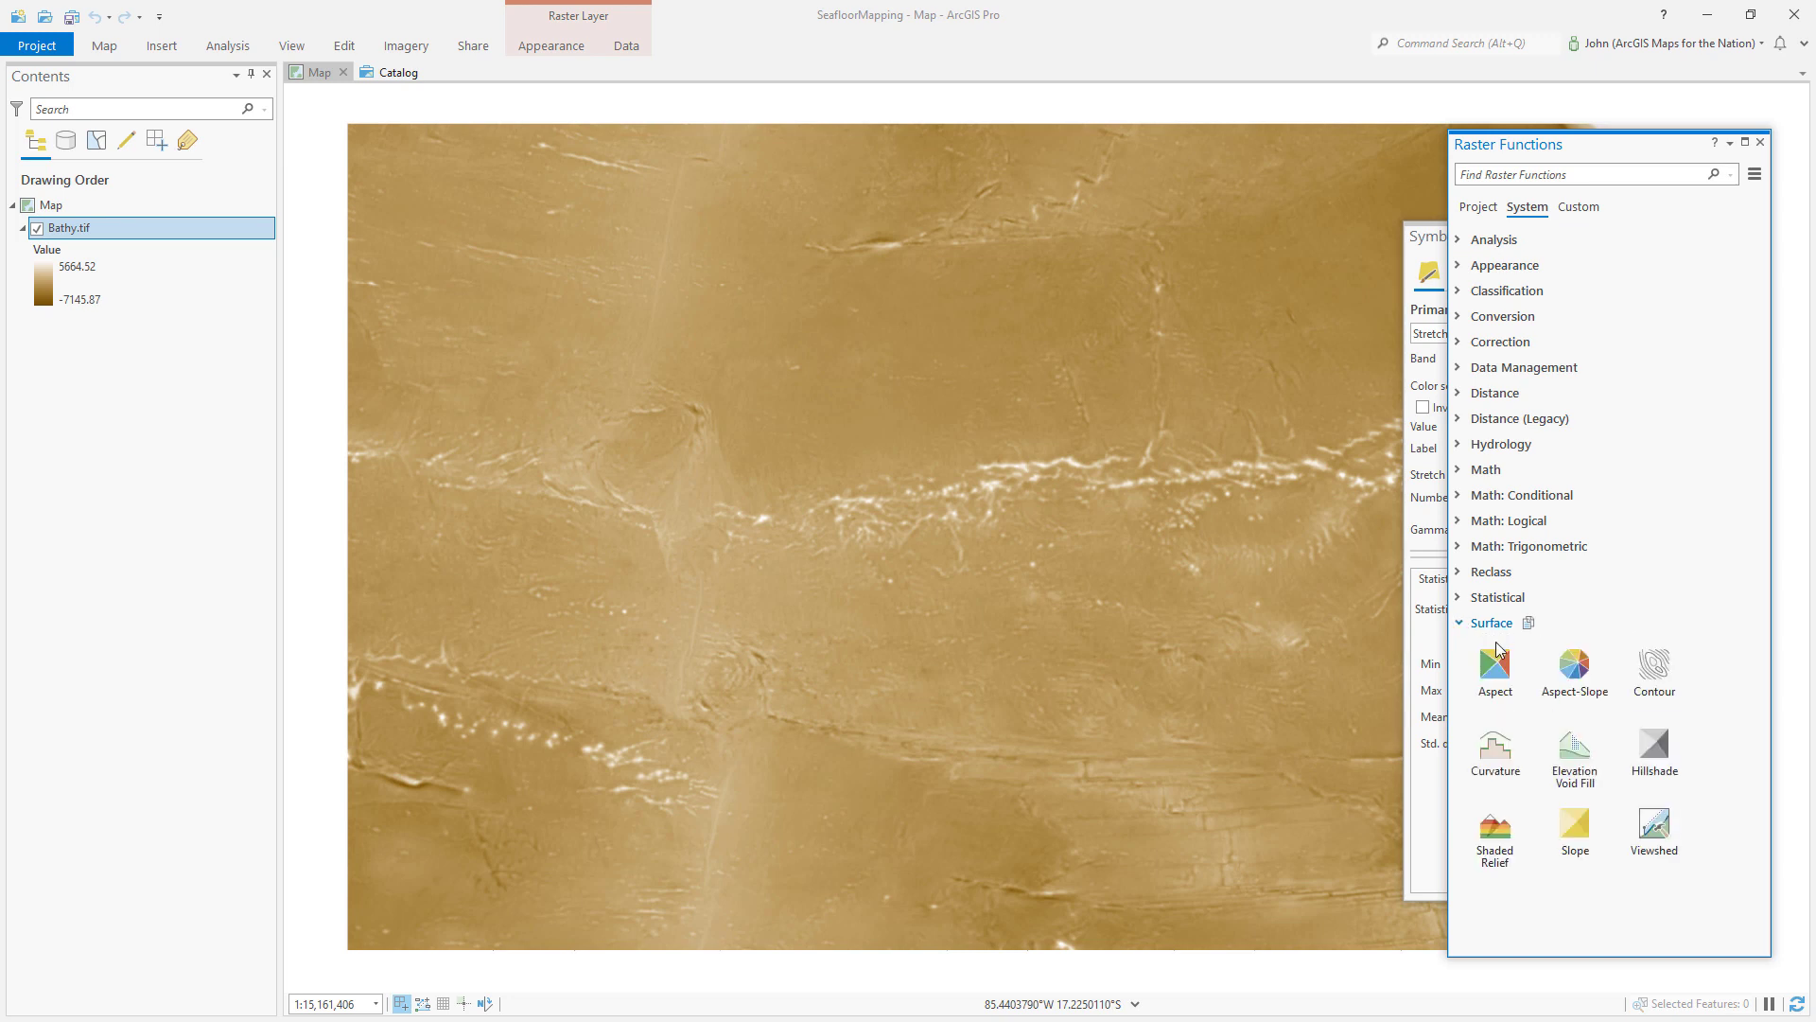
click(1655, 748)
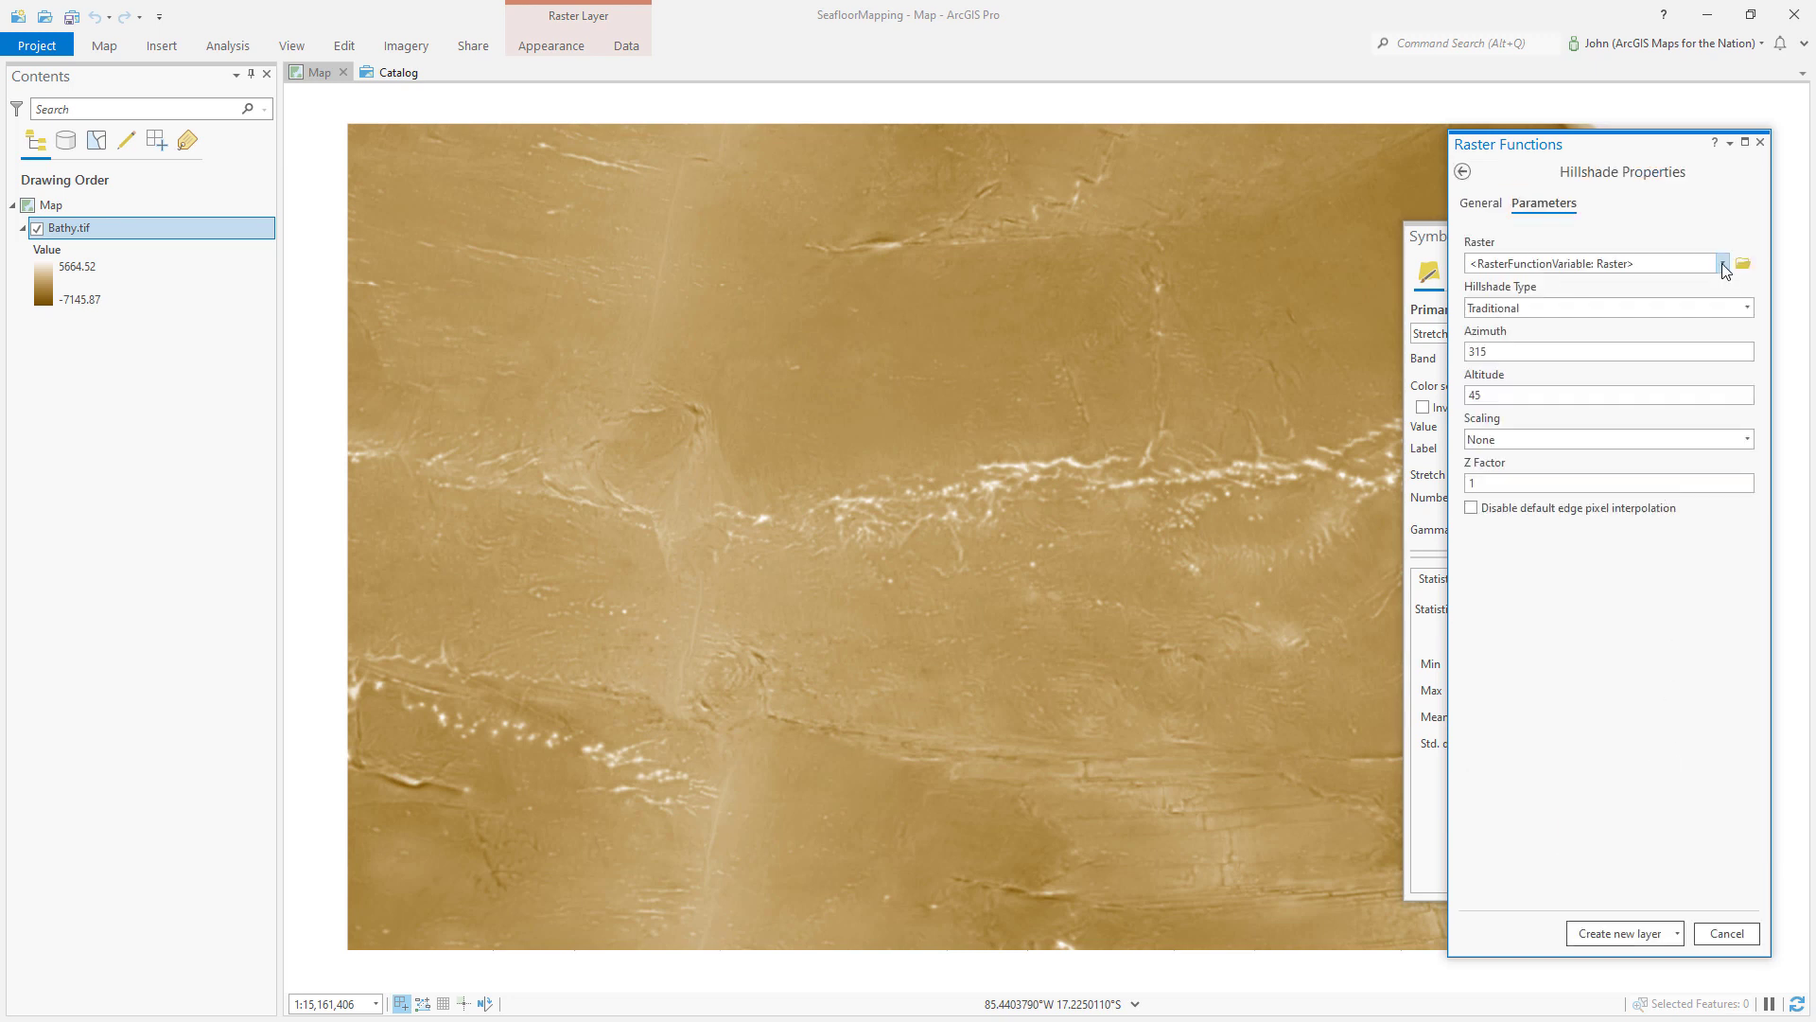
Create a Bathy.tif hillshade with sun altitude 15 as a new layer.
click(1723, 264)
click(1667, 281)
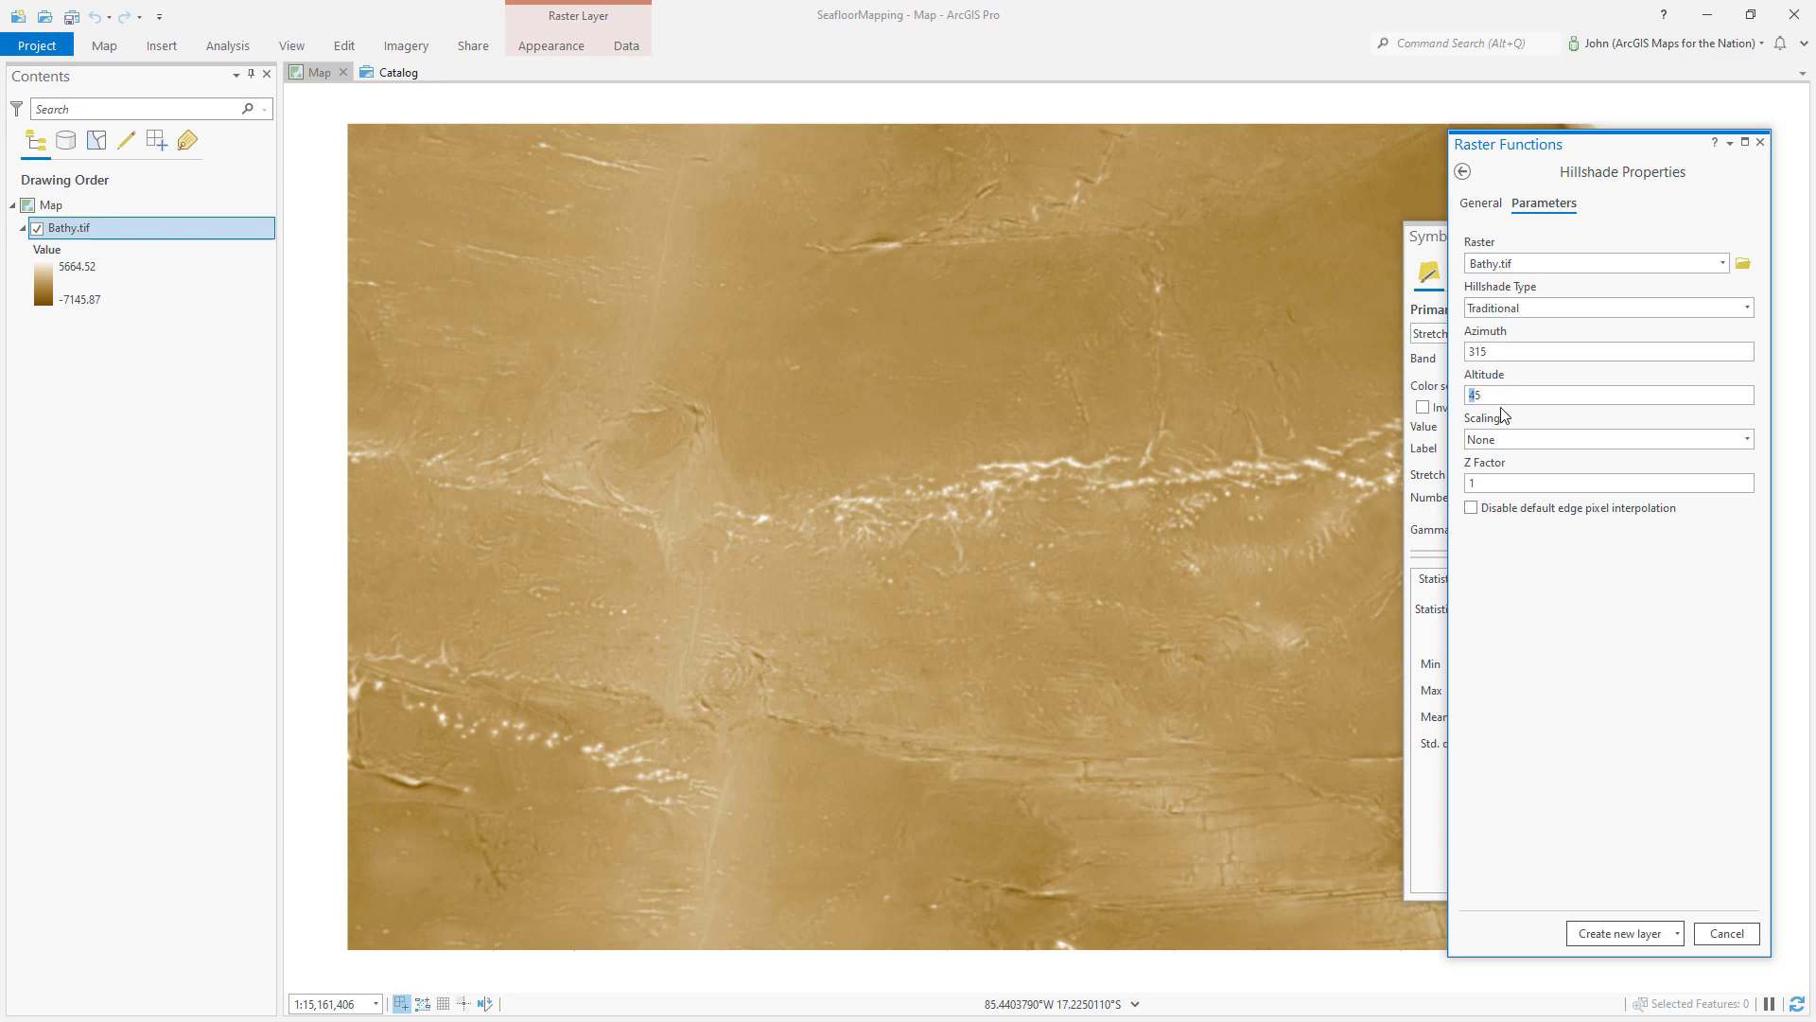
text(1)
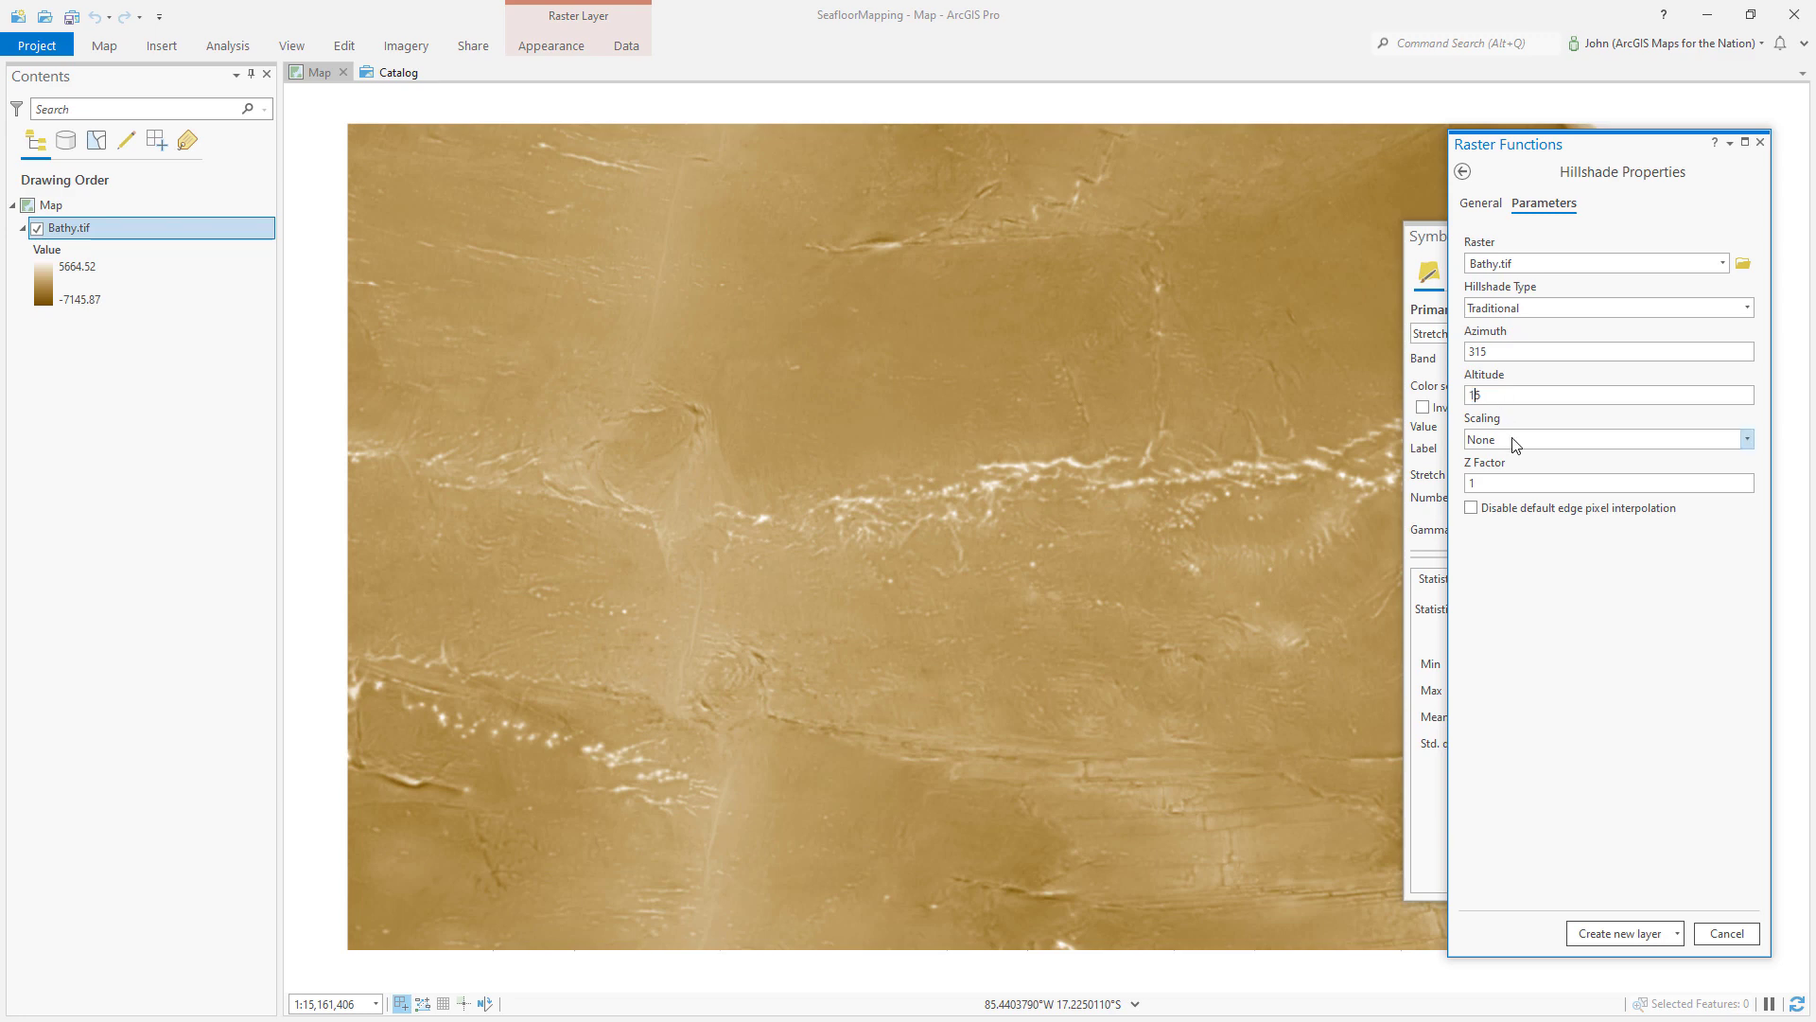
click(1613, 934)
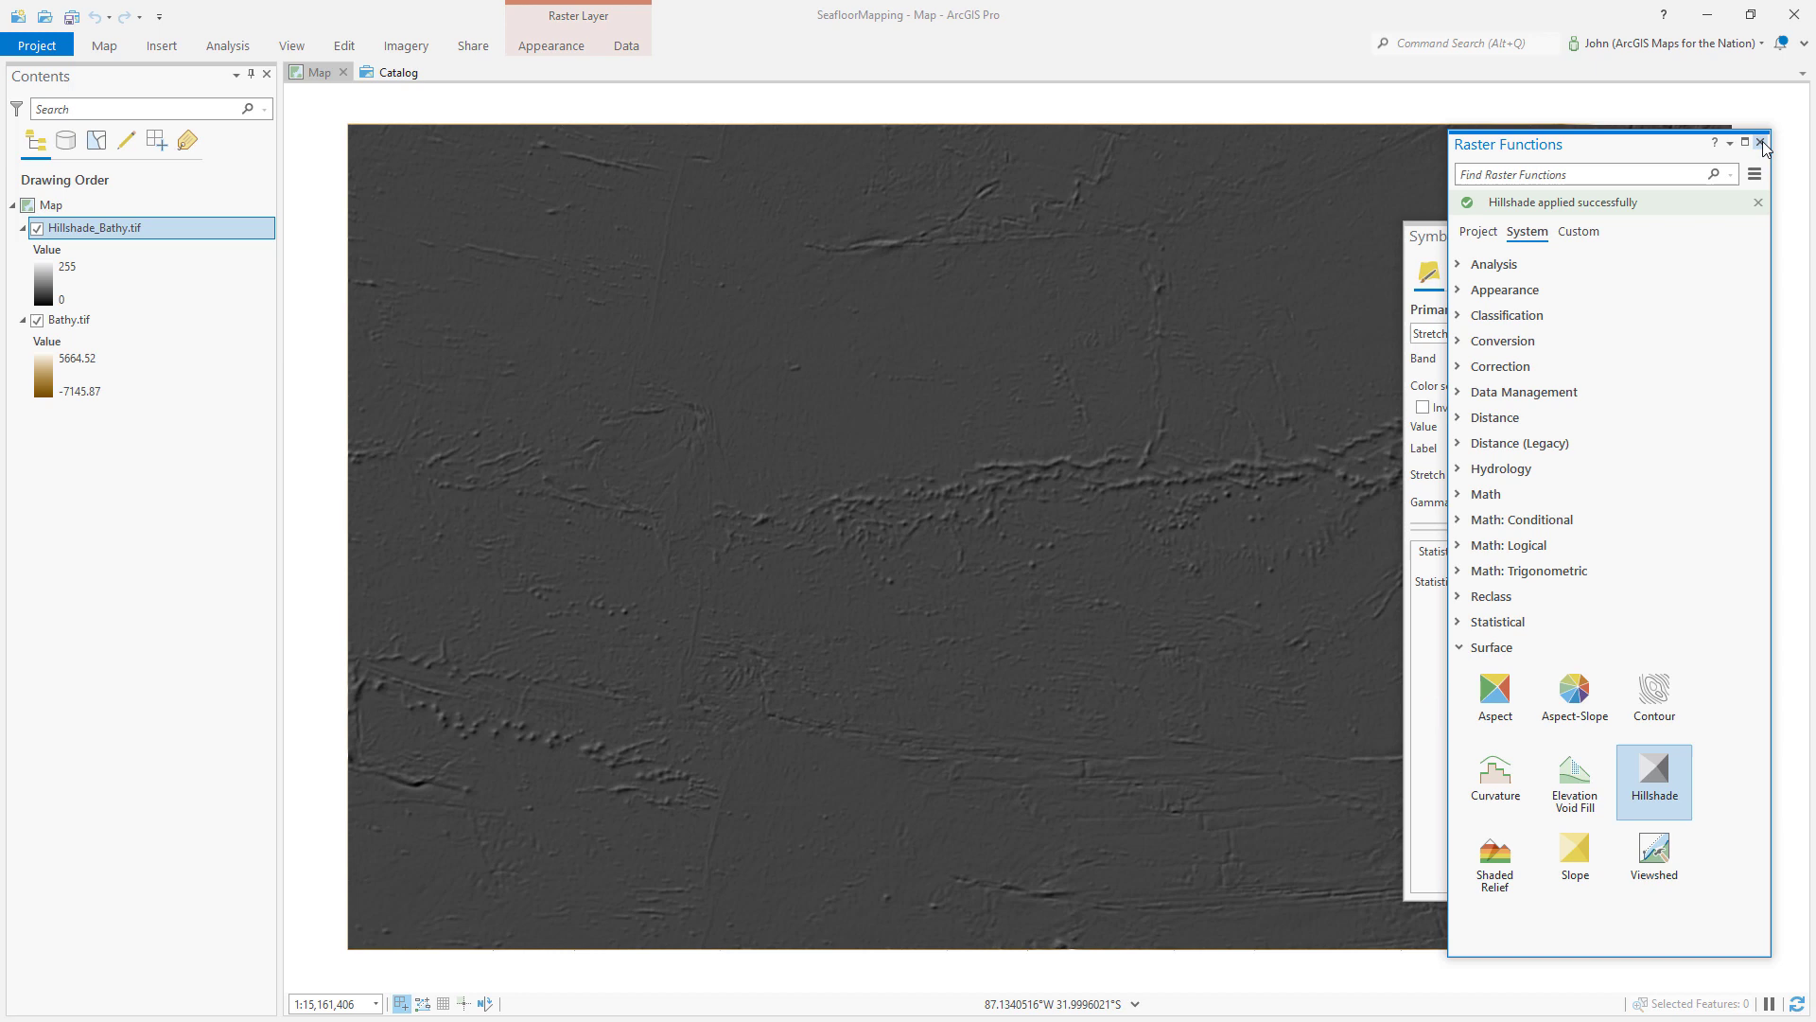
click(1760, 143)
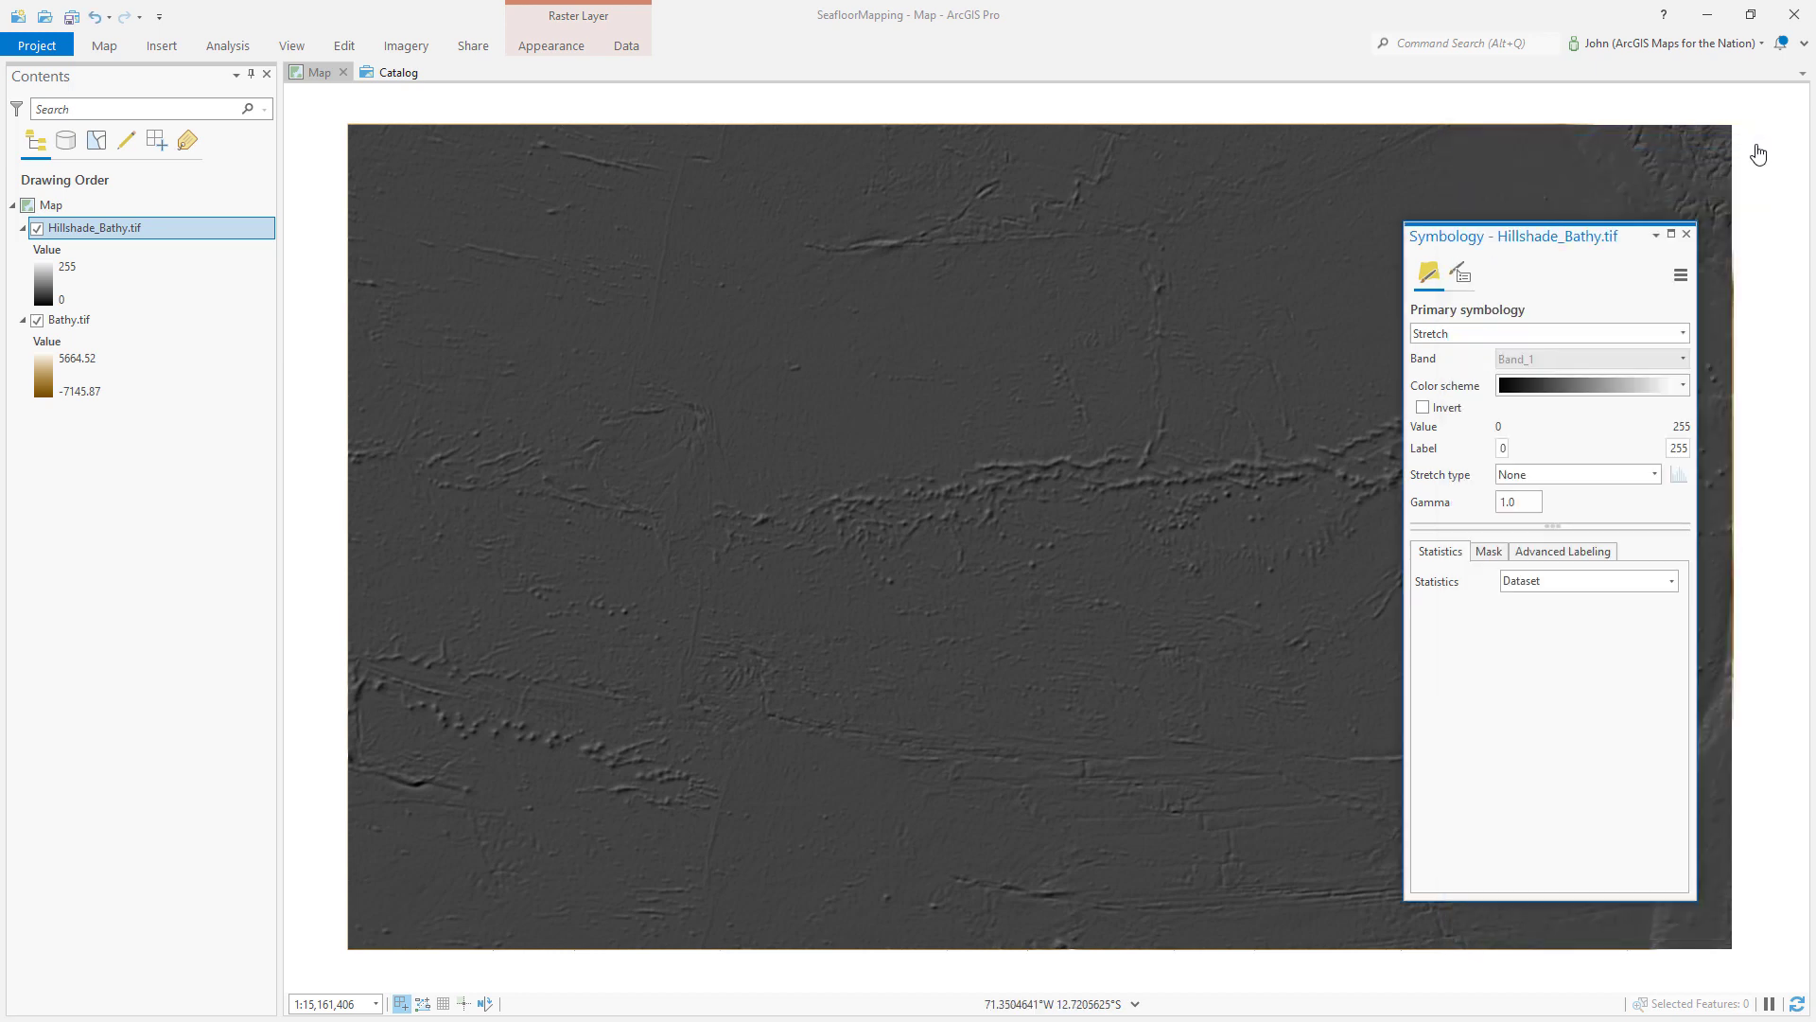
Set Hillshade_Bathy.tif's Layer Blend to Hard Light on the Appearance tab.
click(1688, 236)
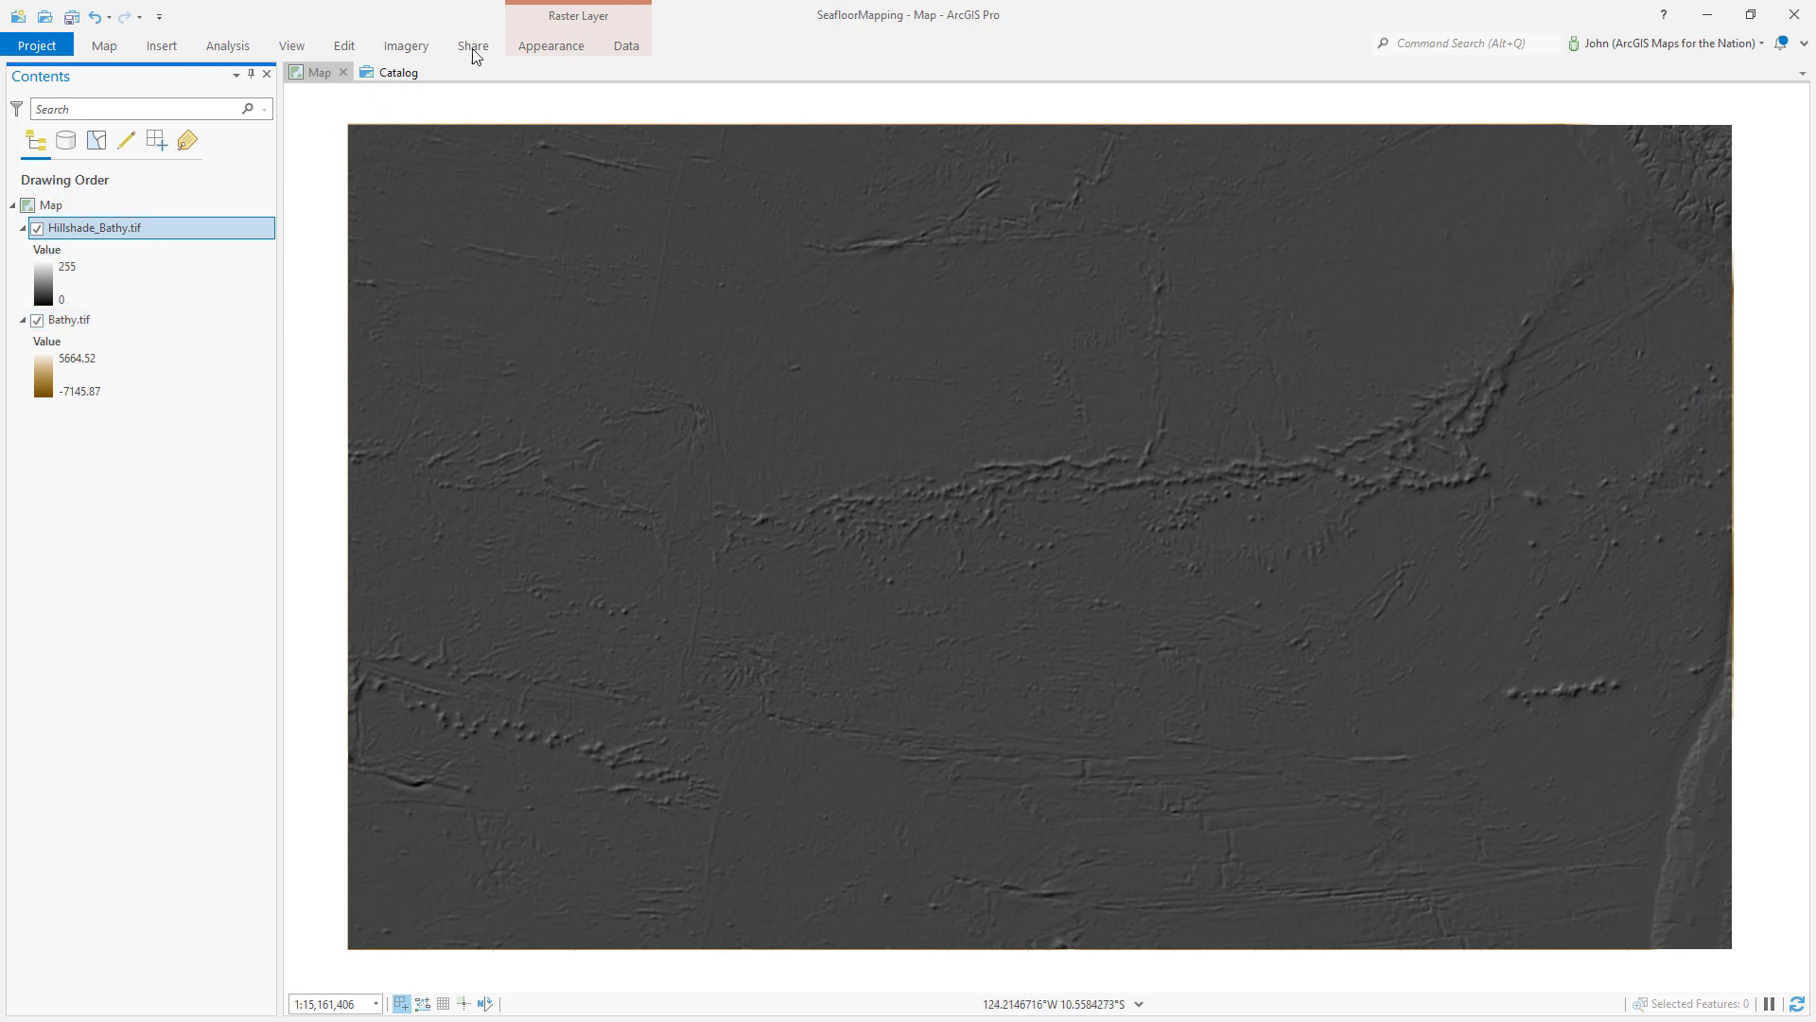
click(550, 46)
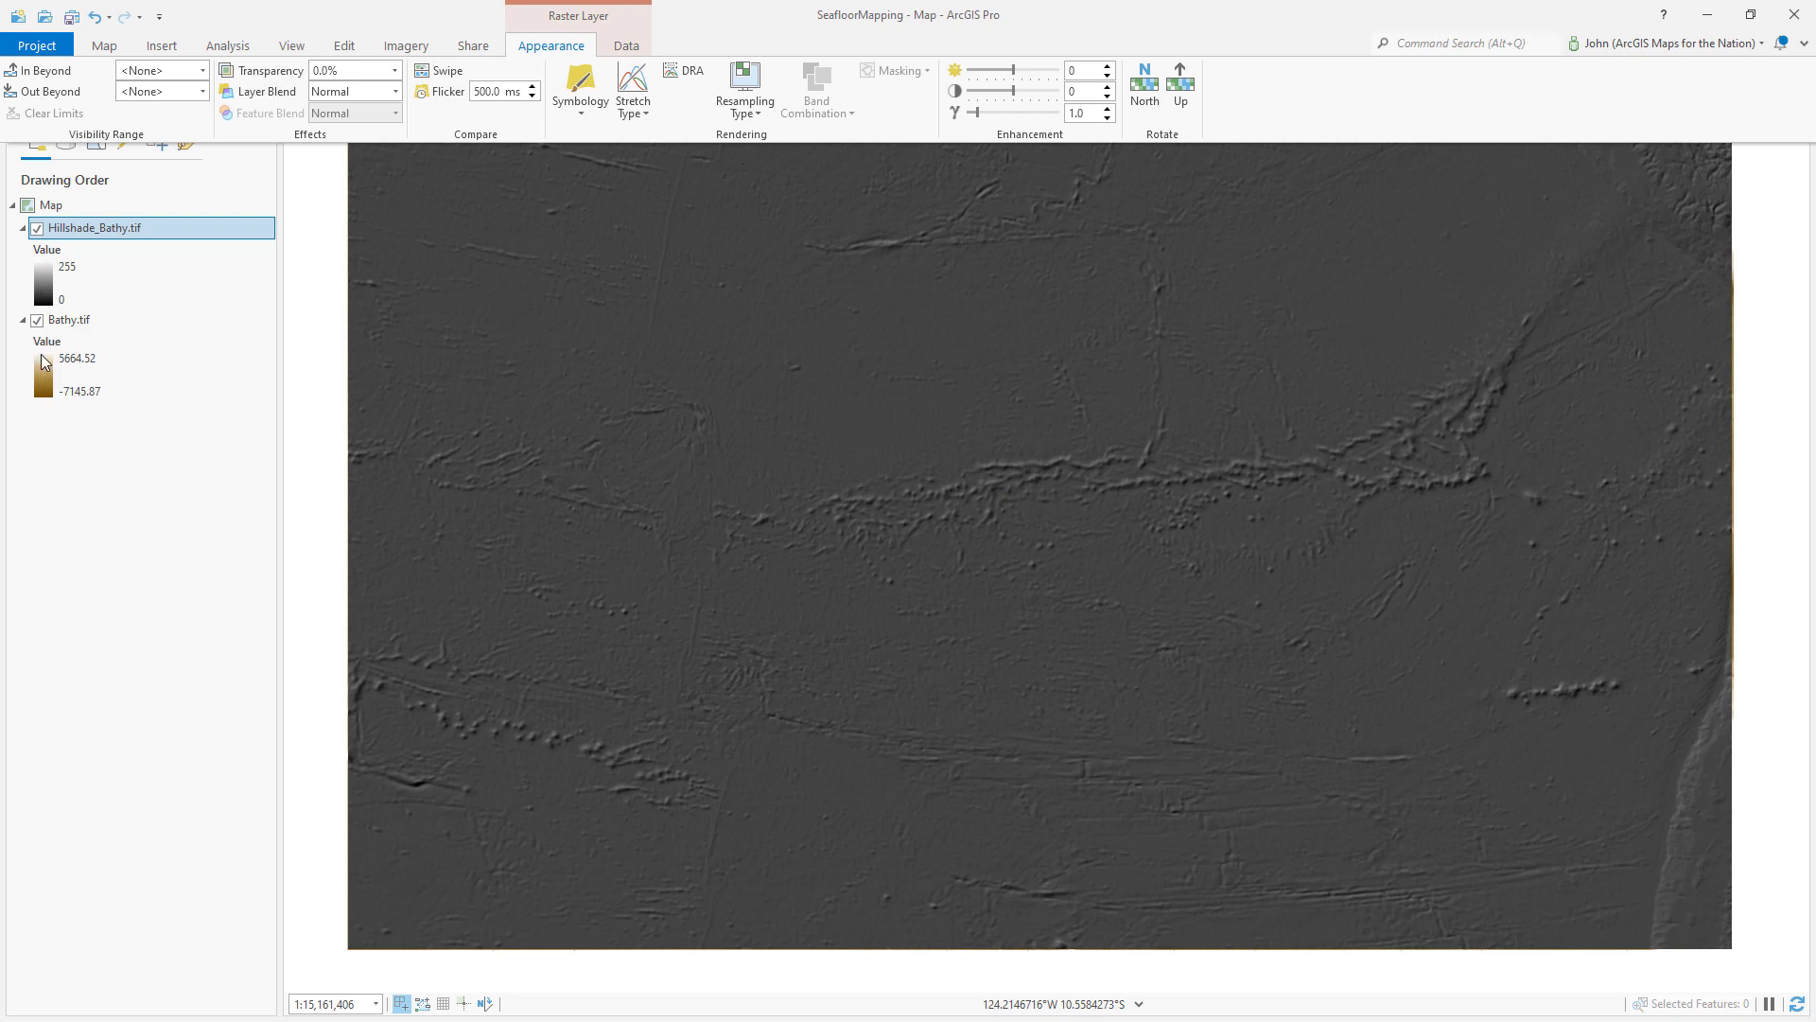
click(397, 91)
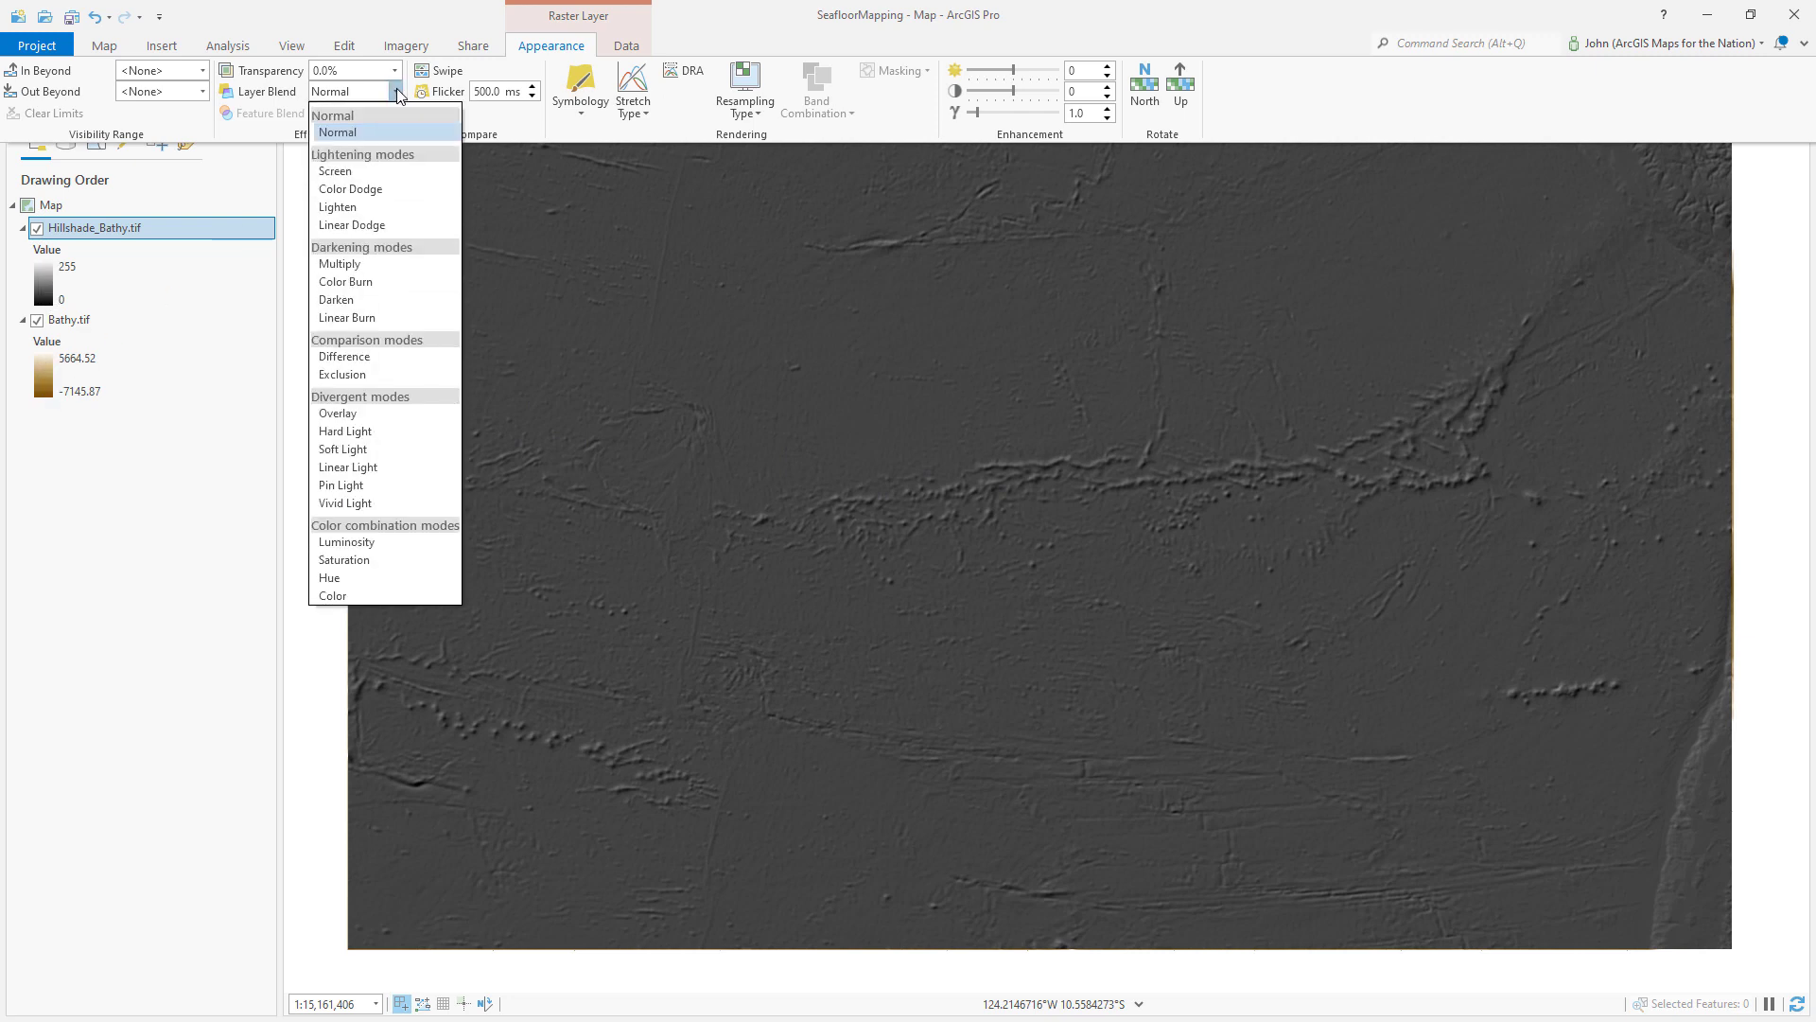
click(357, 434)
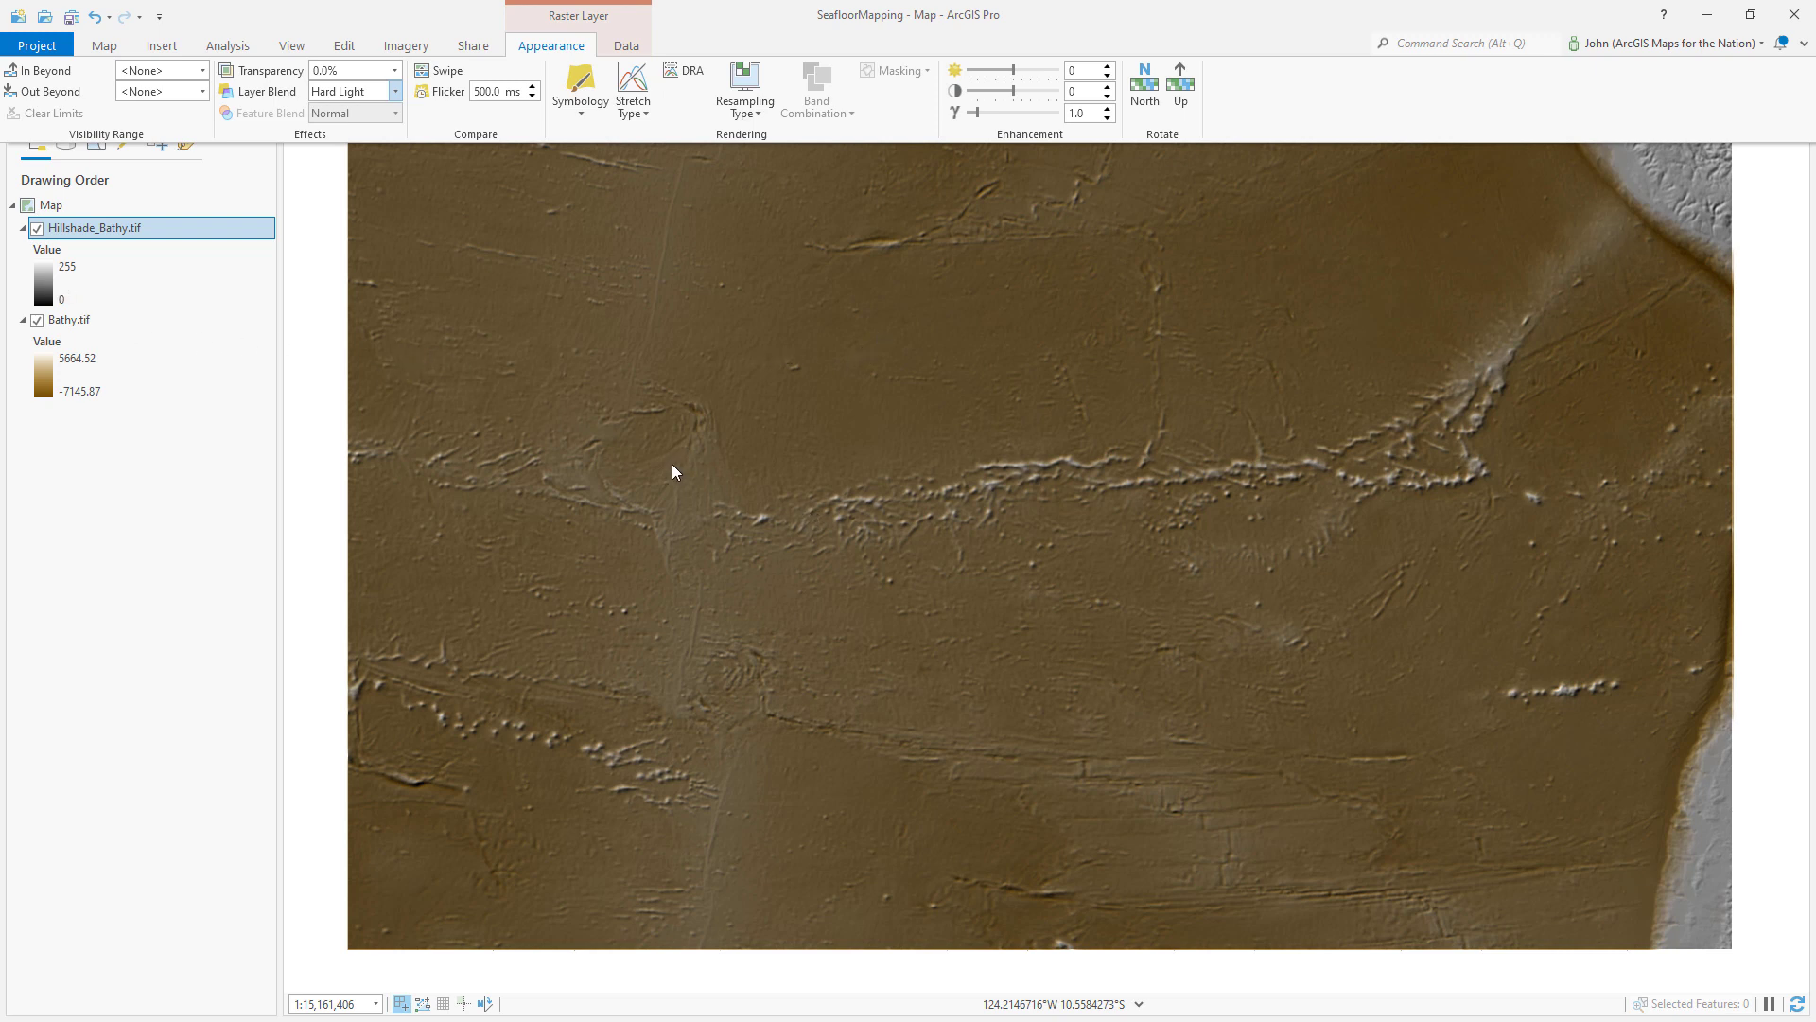
click(216, 527)
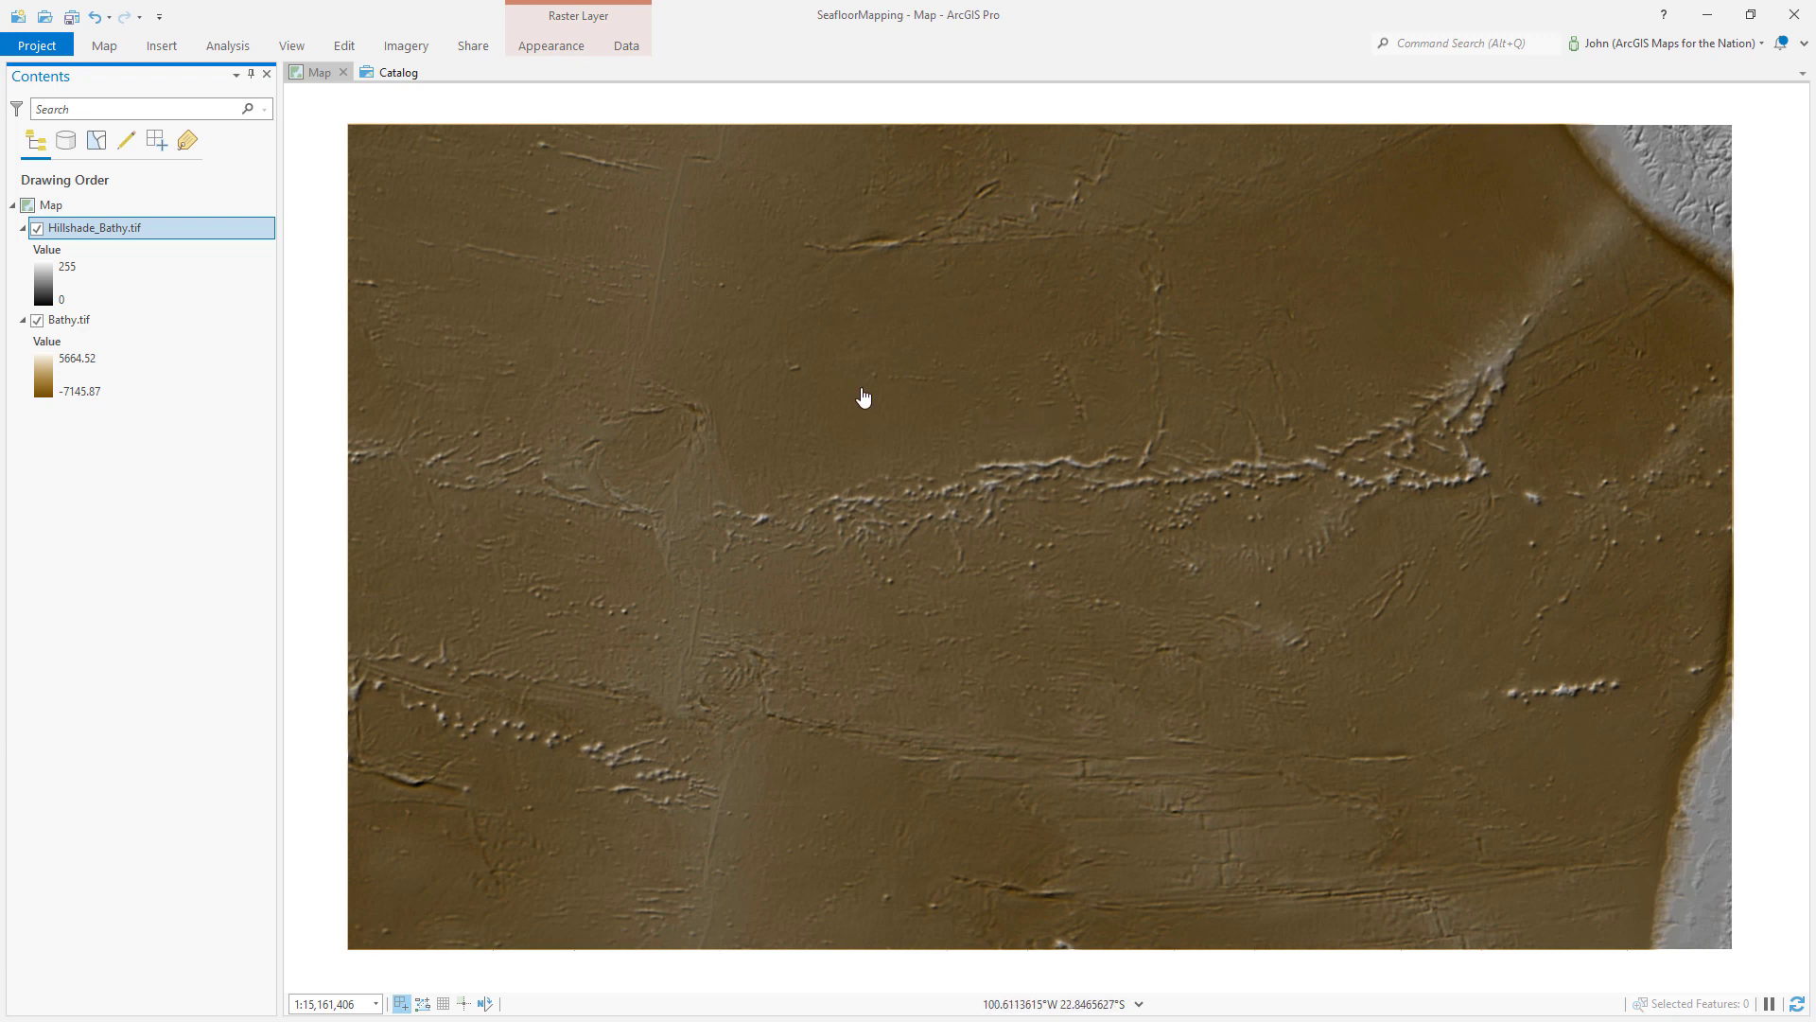
Copy Bathy.tif above Hillshade_Bathy.tif and open the copy's symbology.
click(178, 325)
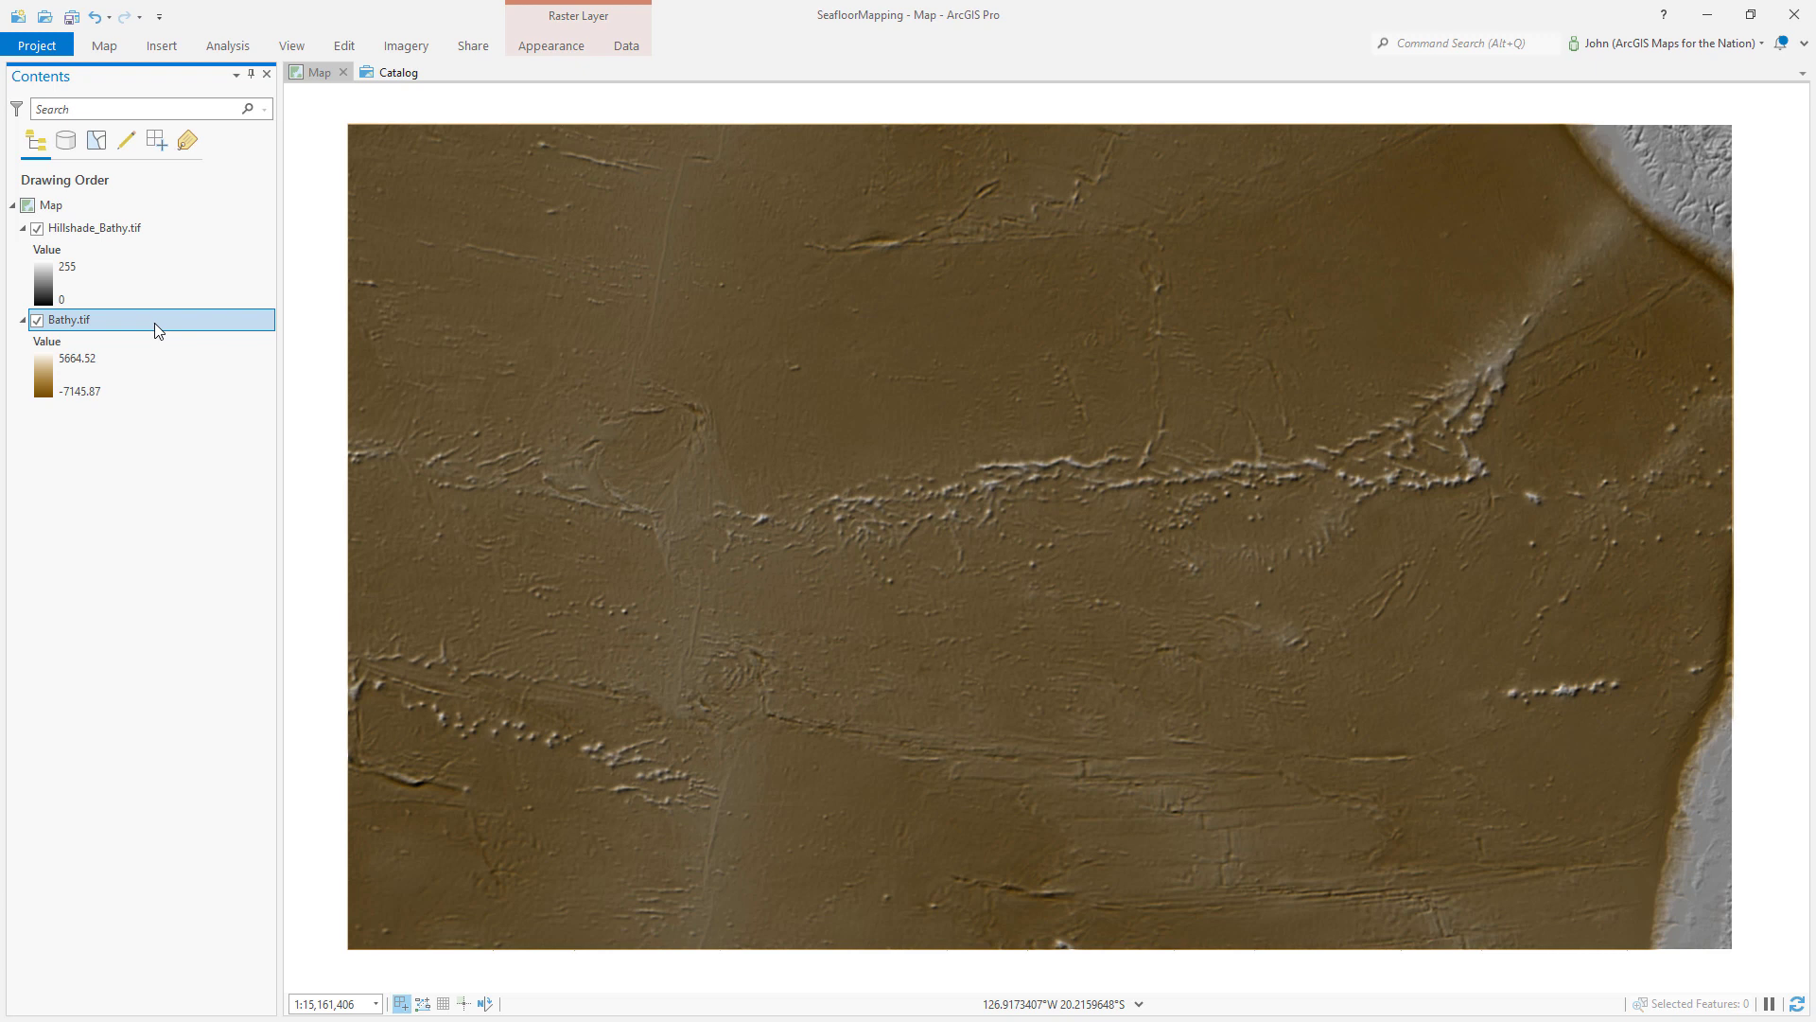
drag(155, 322, 133, 238)
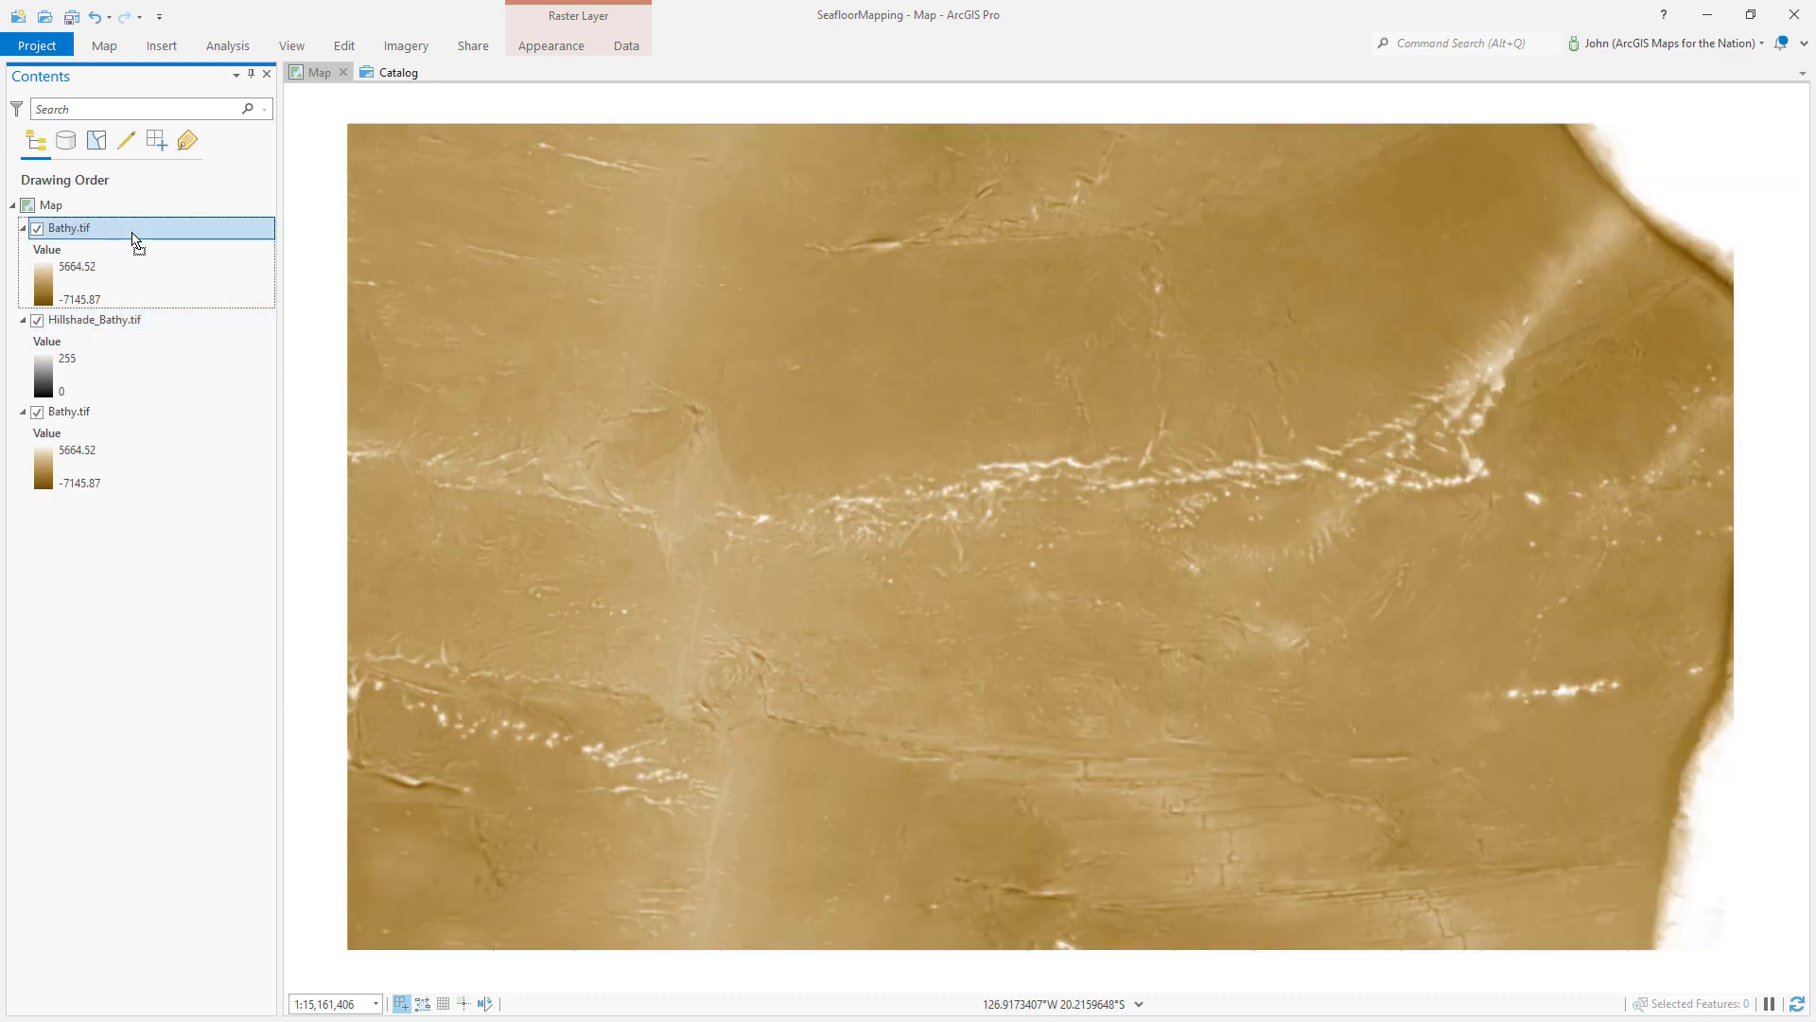
click(44, 291)
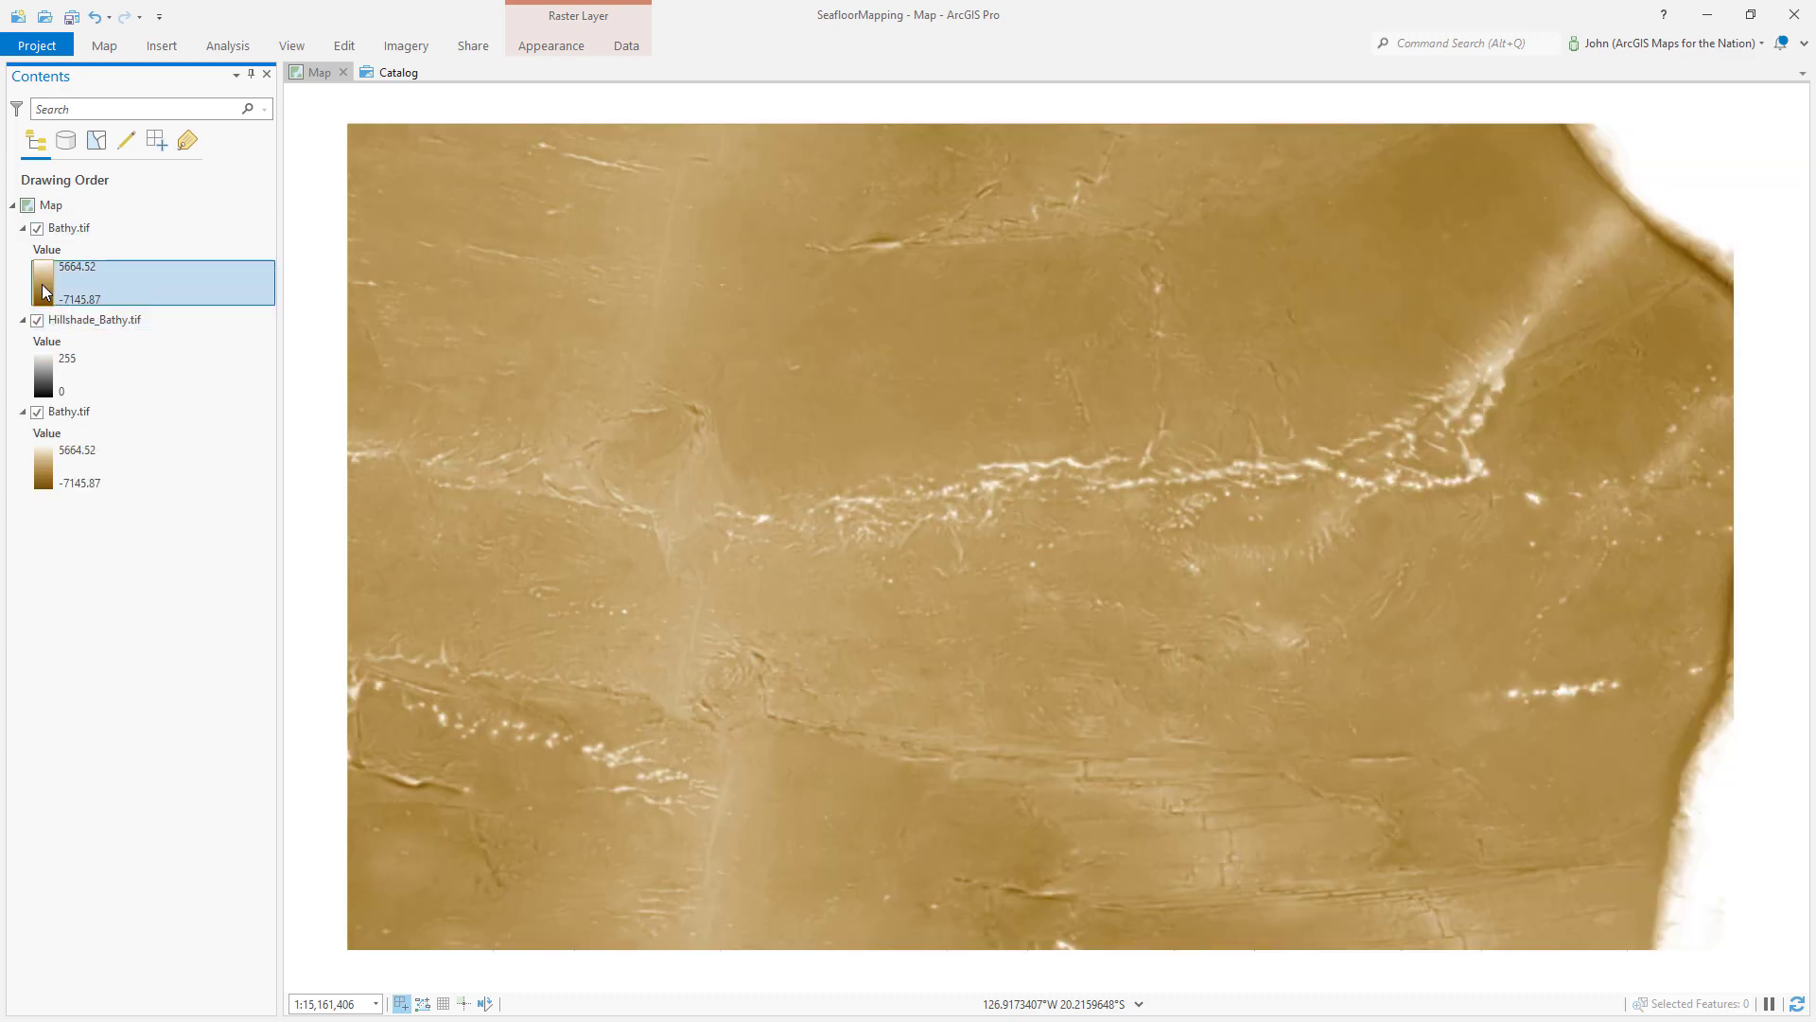
Format the top Bathy.tif colour scheme with a dark blue low stop.
click(1660, 390)
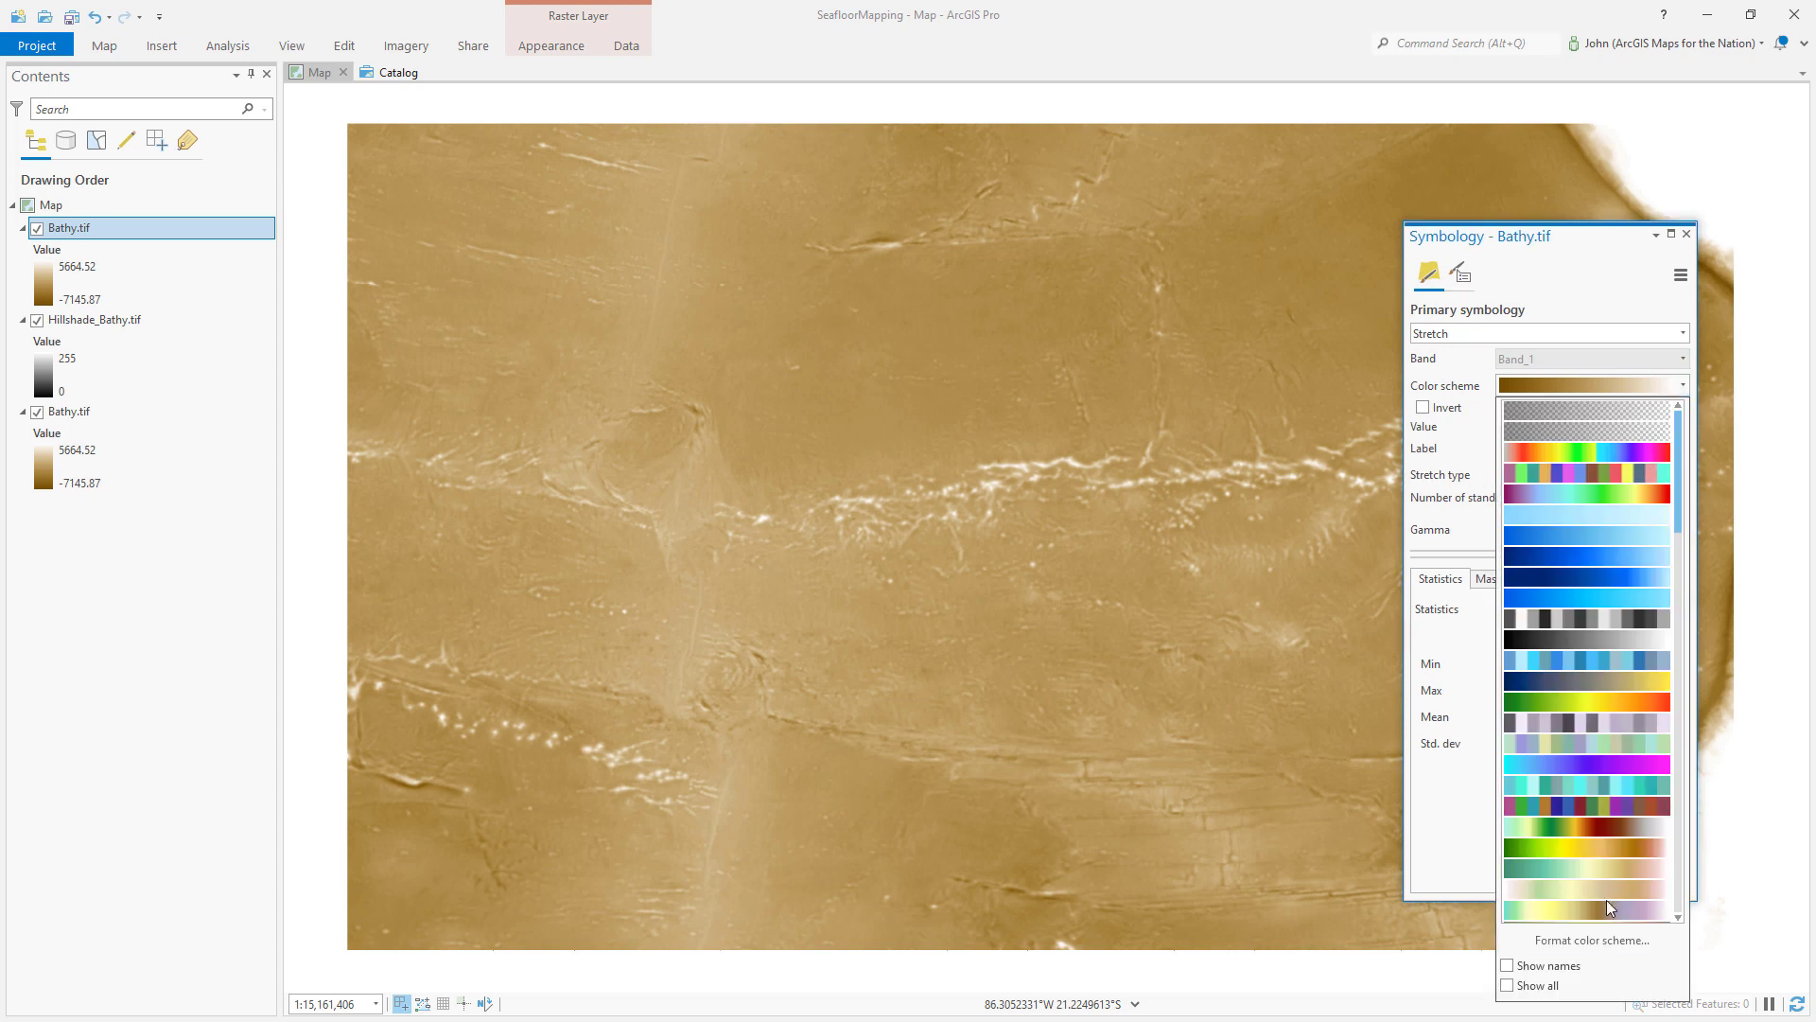
click(1603, 939)
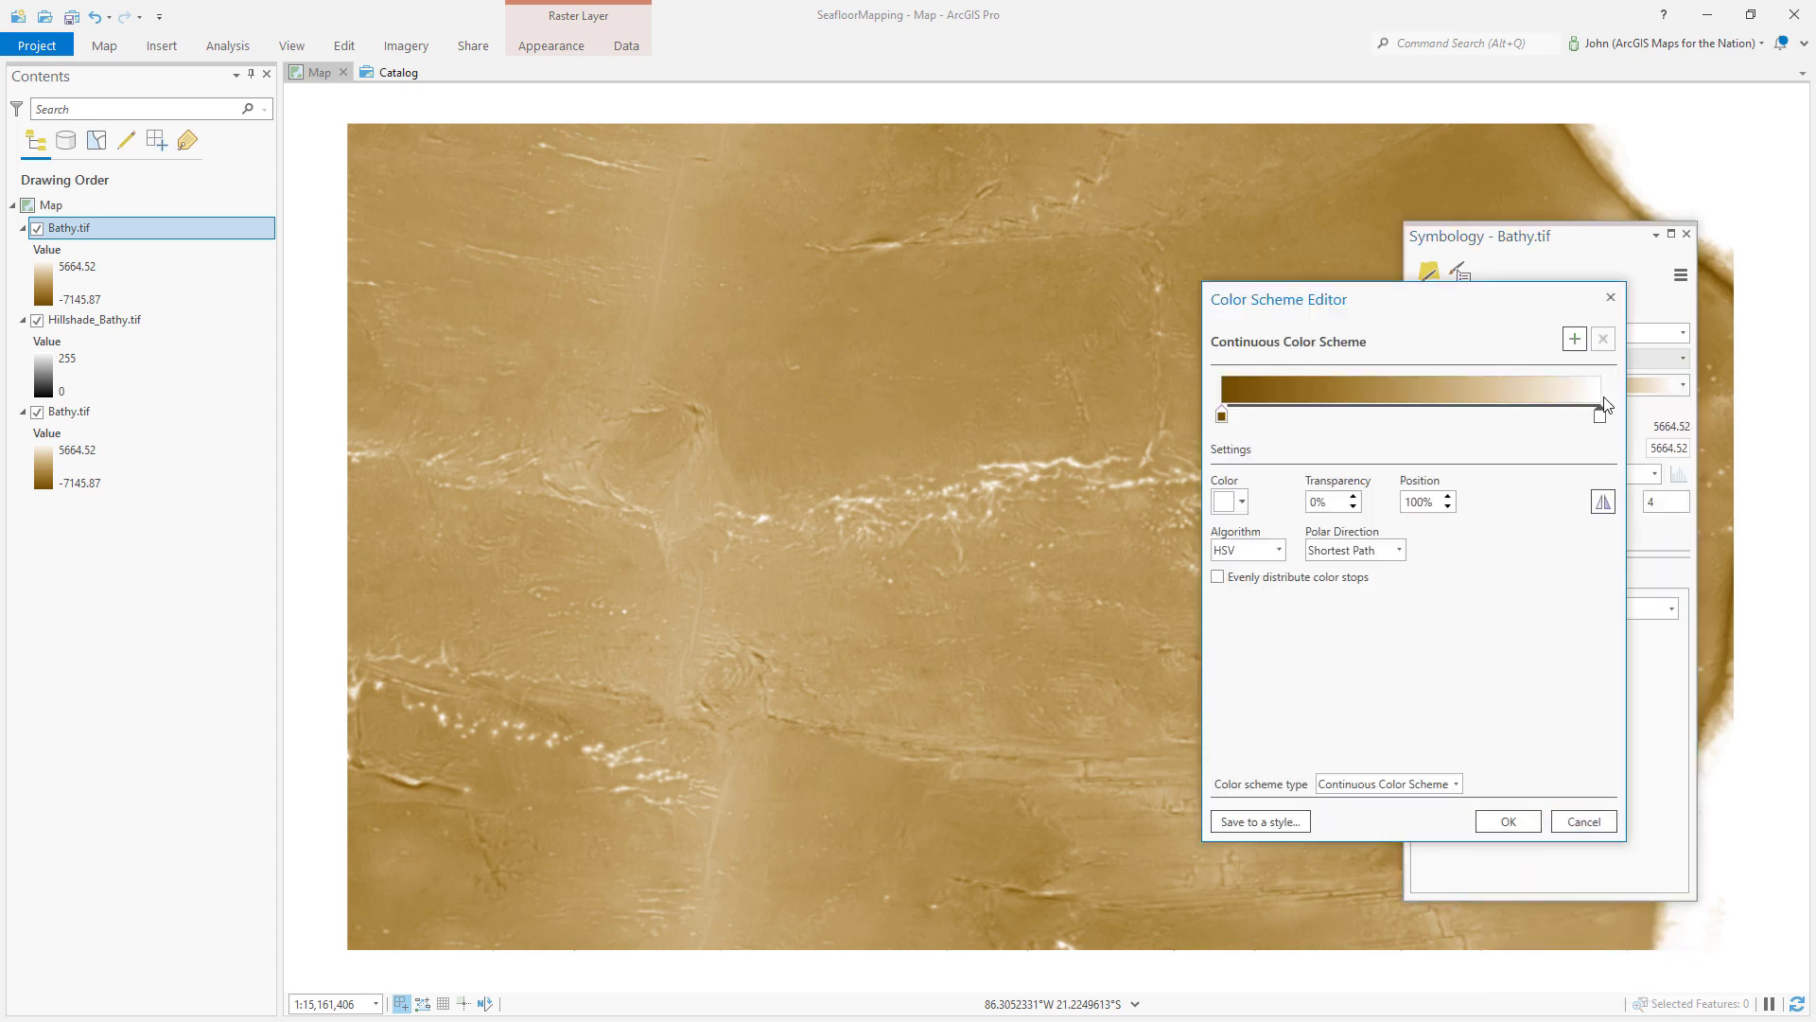
click(1221, 415)
click(1230, 501)
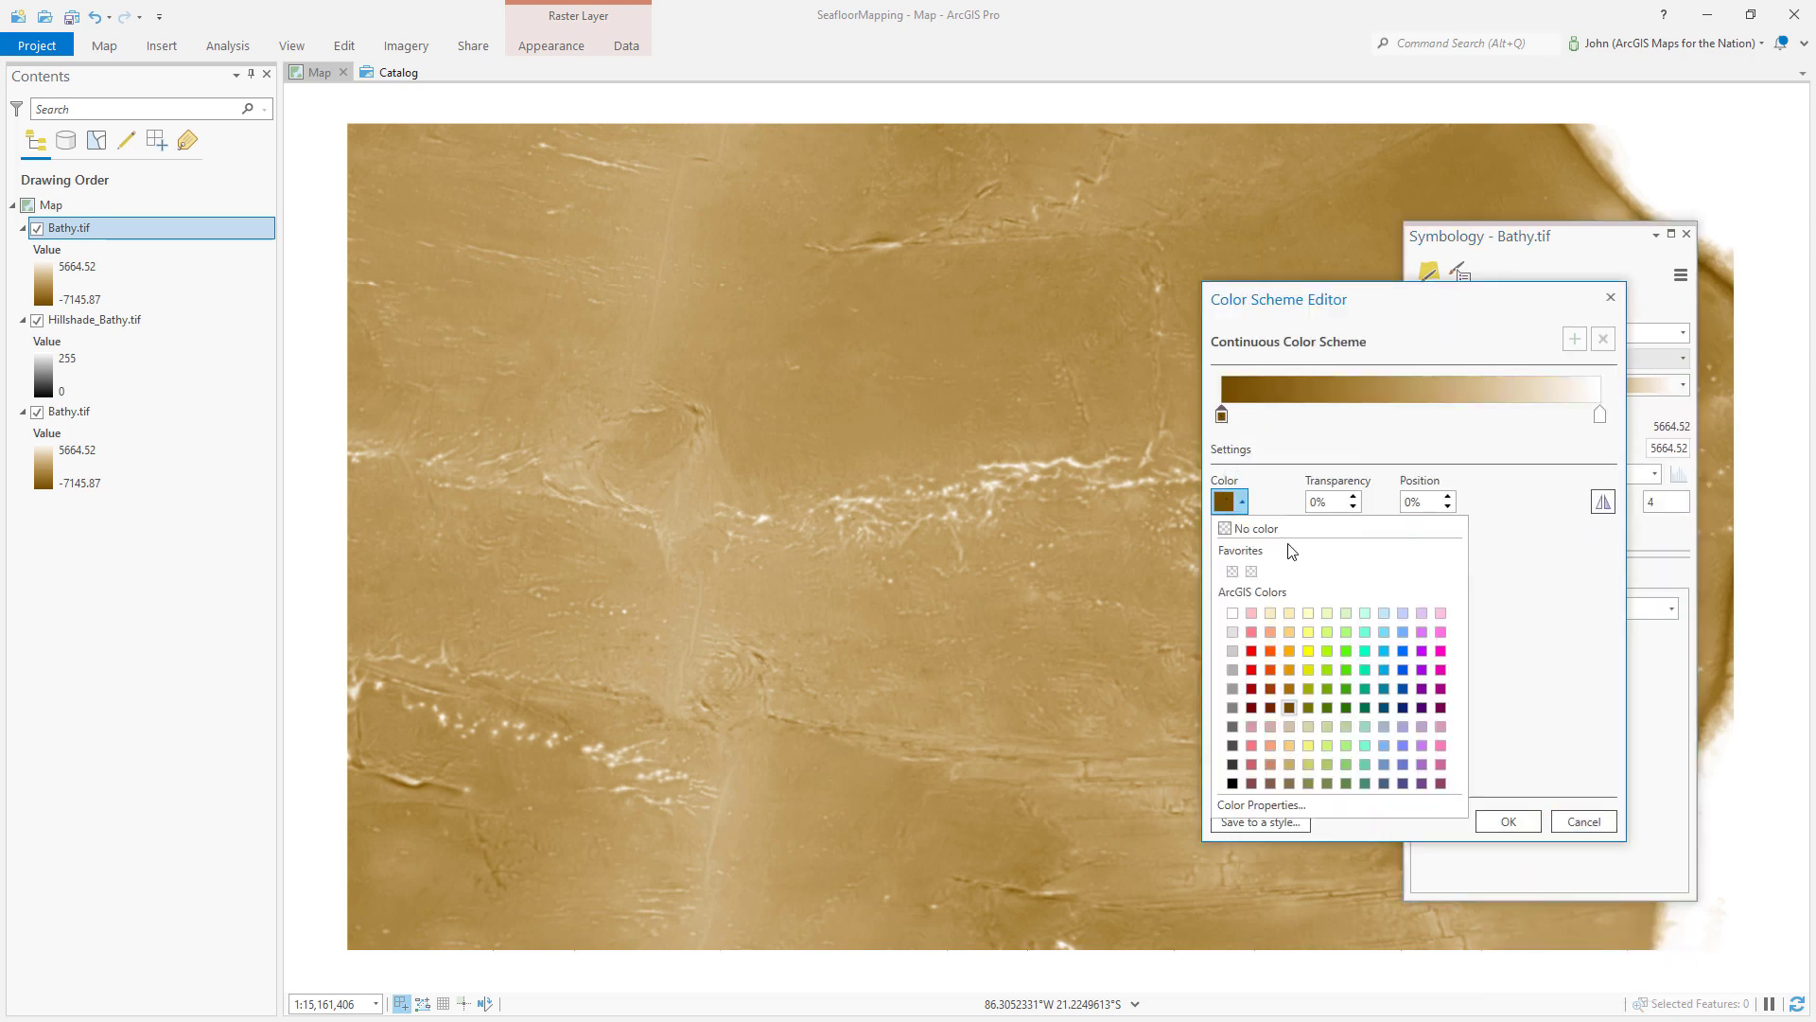
click(1404, 708)
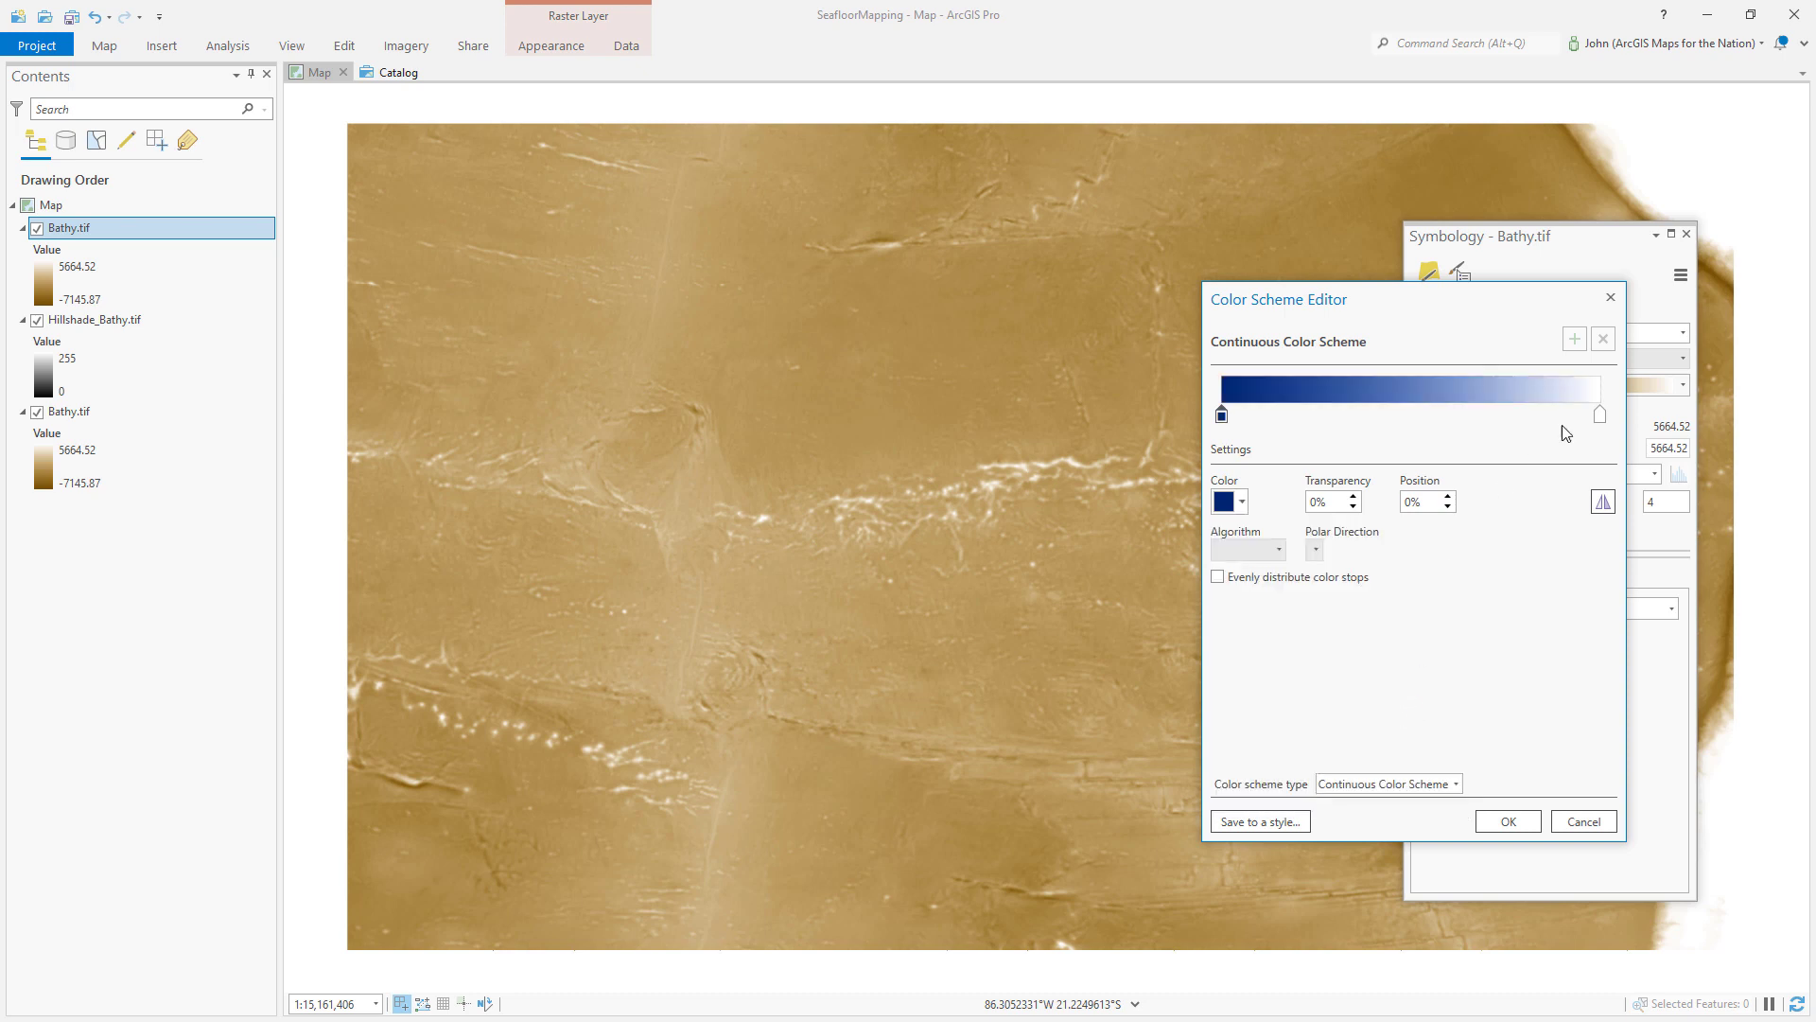
Make the high stop turquoise at 100% transparency and apply the ramp.
click(1598, 417)
click(1229, 503)
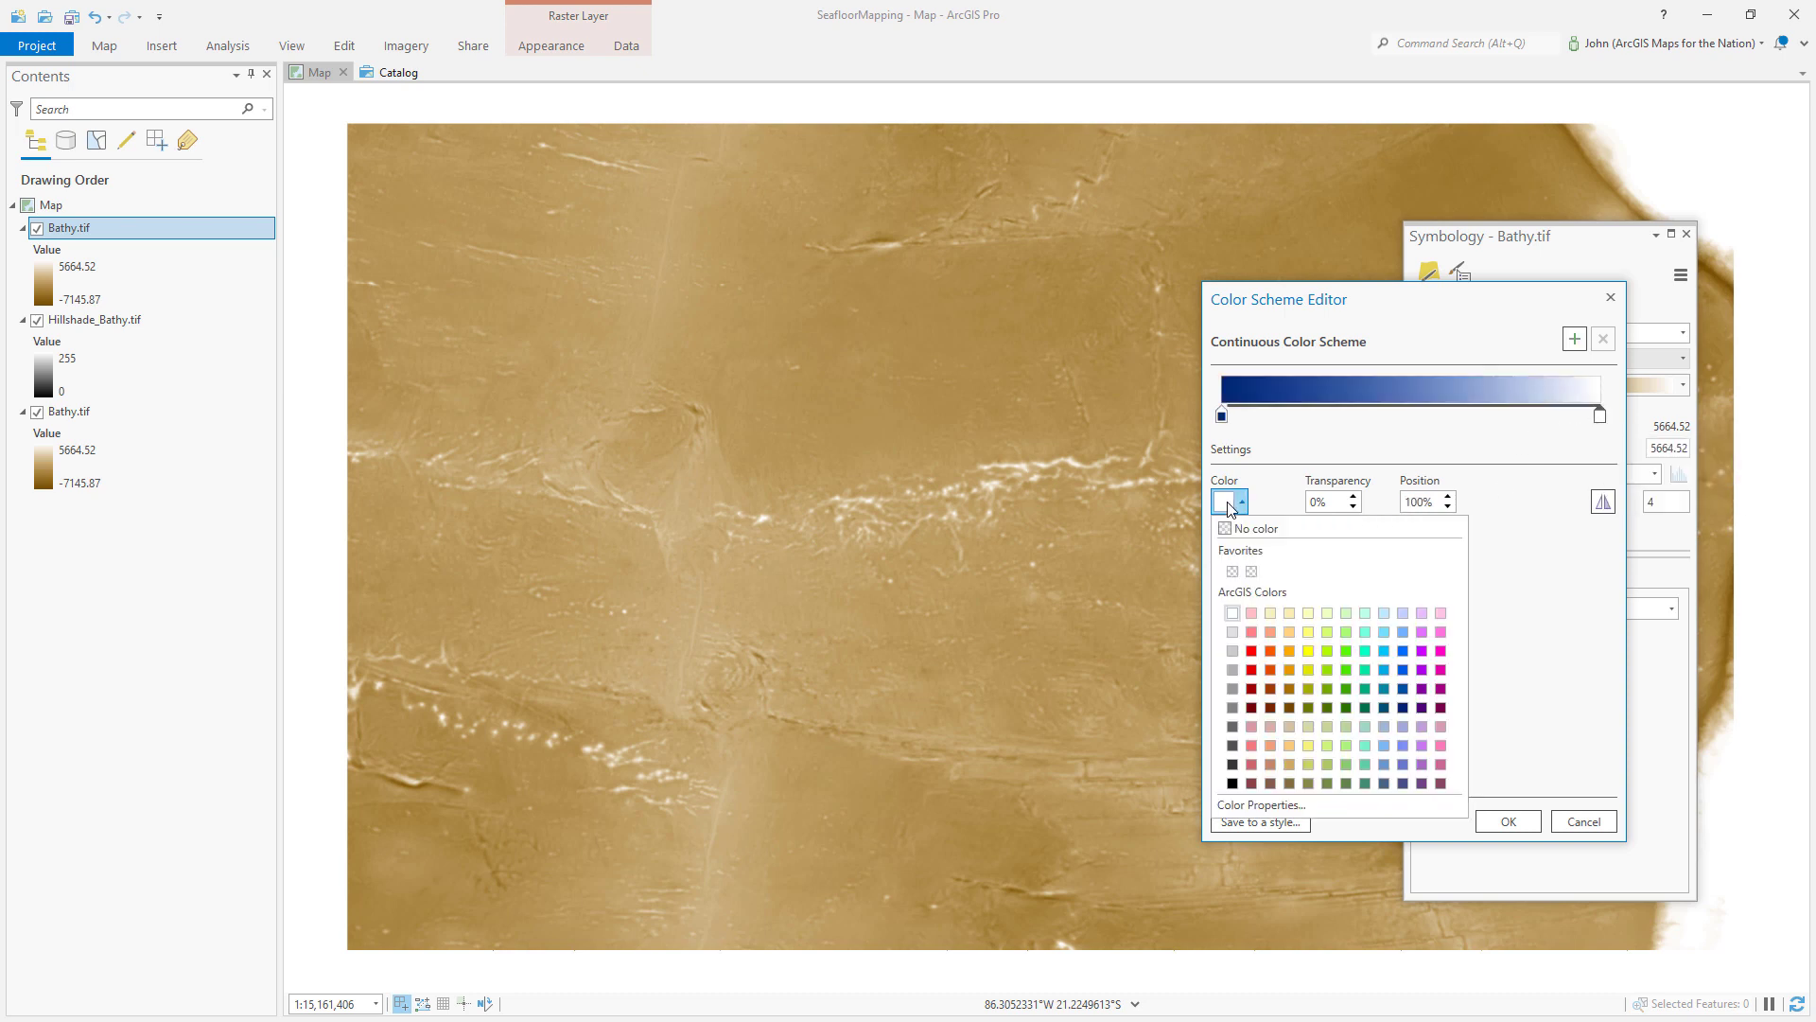
click(1363, 649)
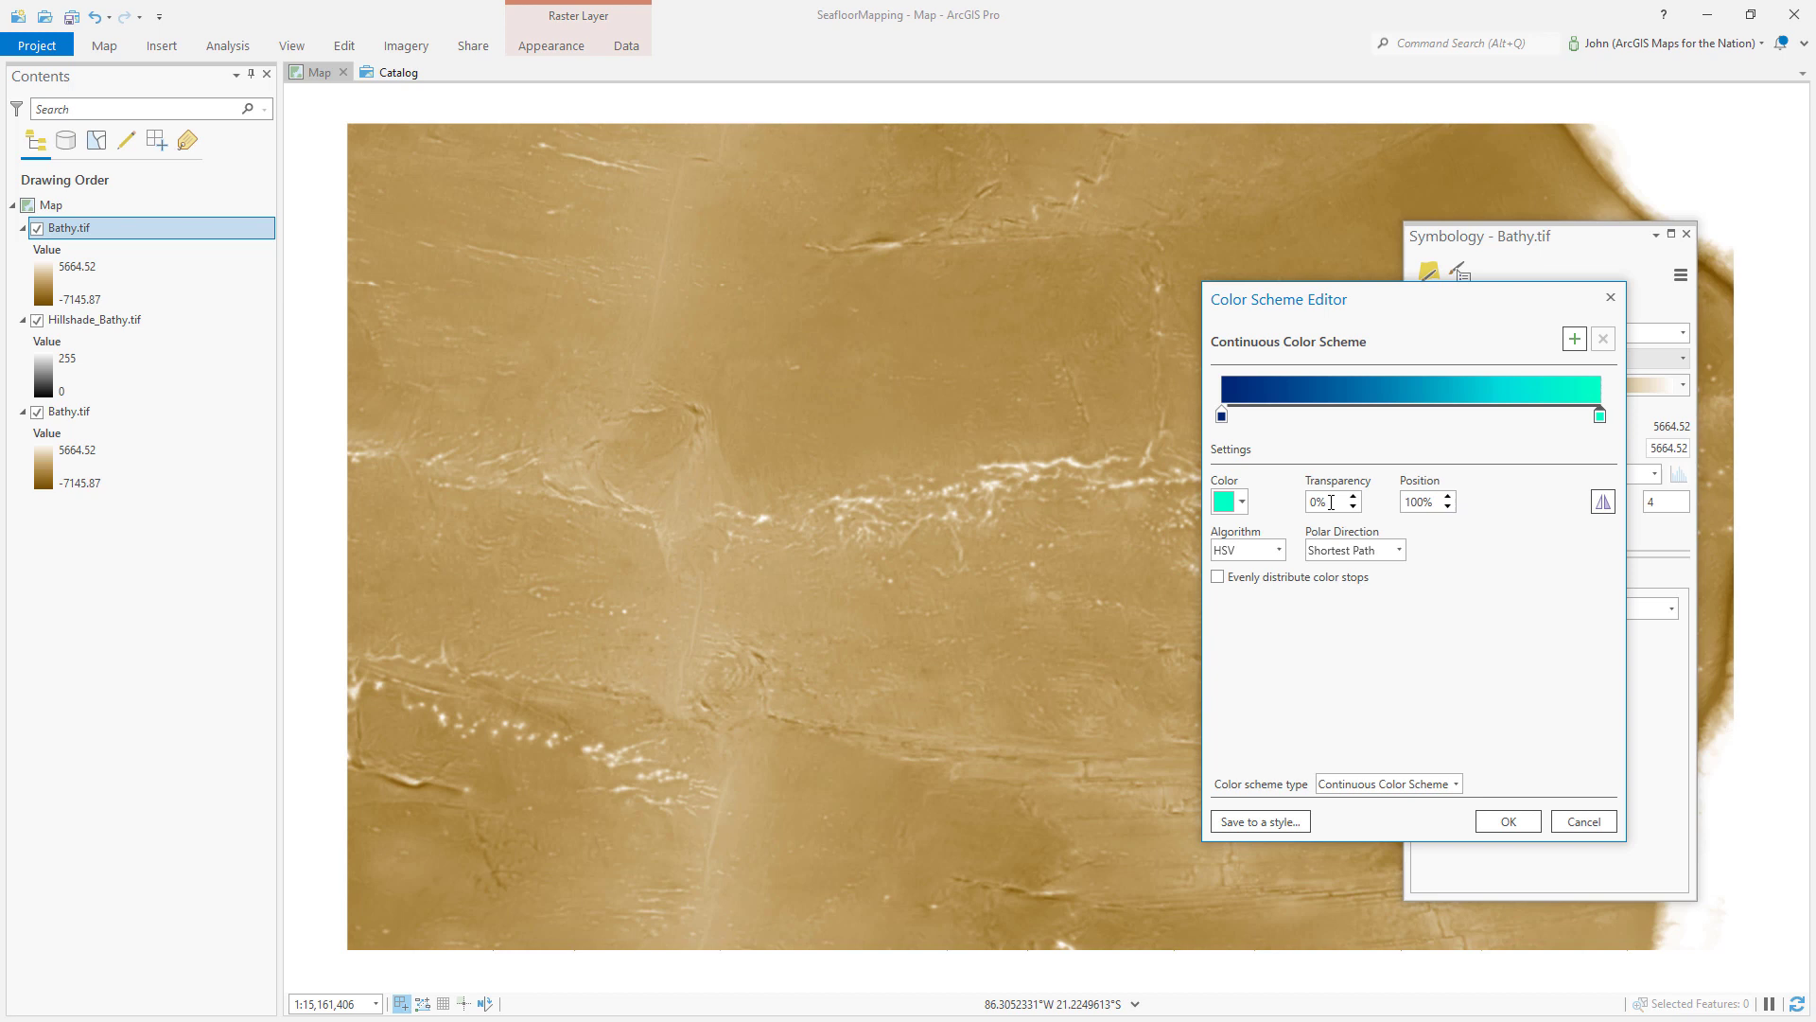
drag(1330, 502, 1302, 507)
text(100)
key(Tab)
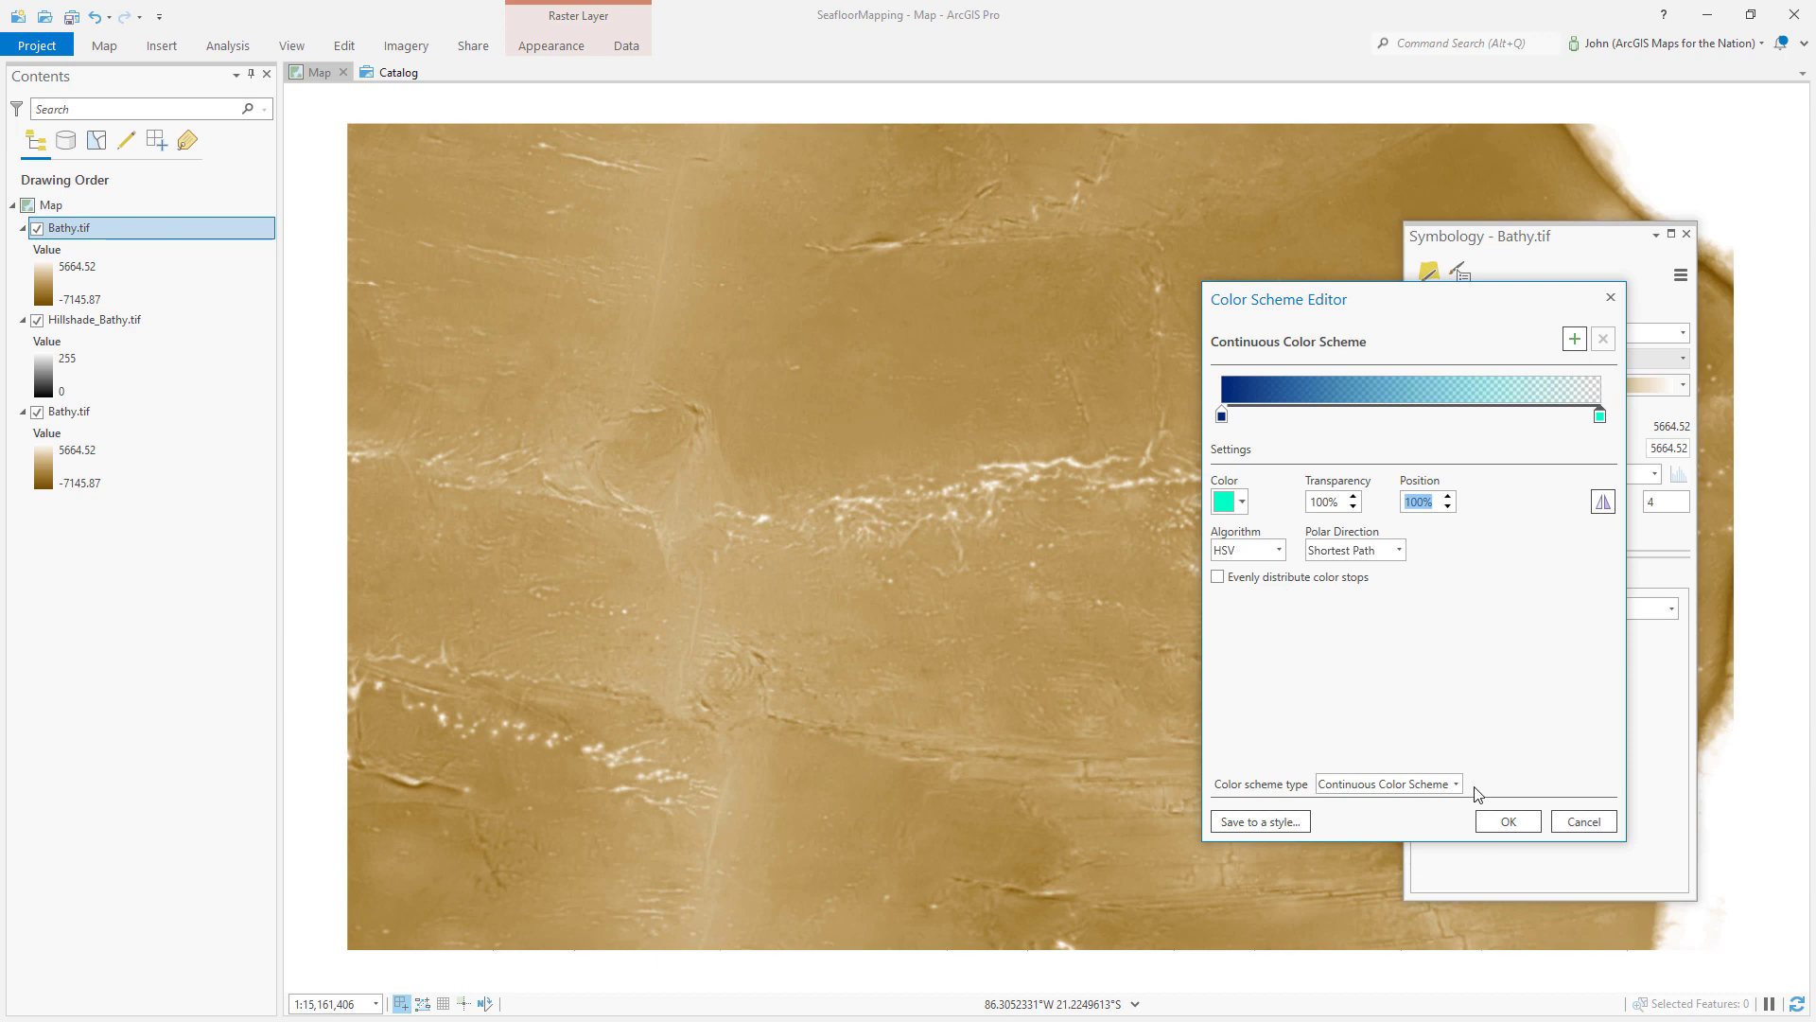
click(1506, 822)
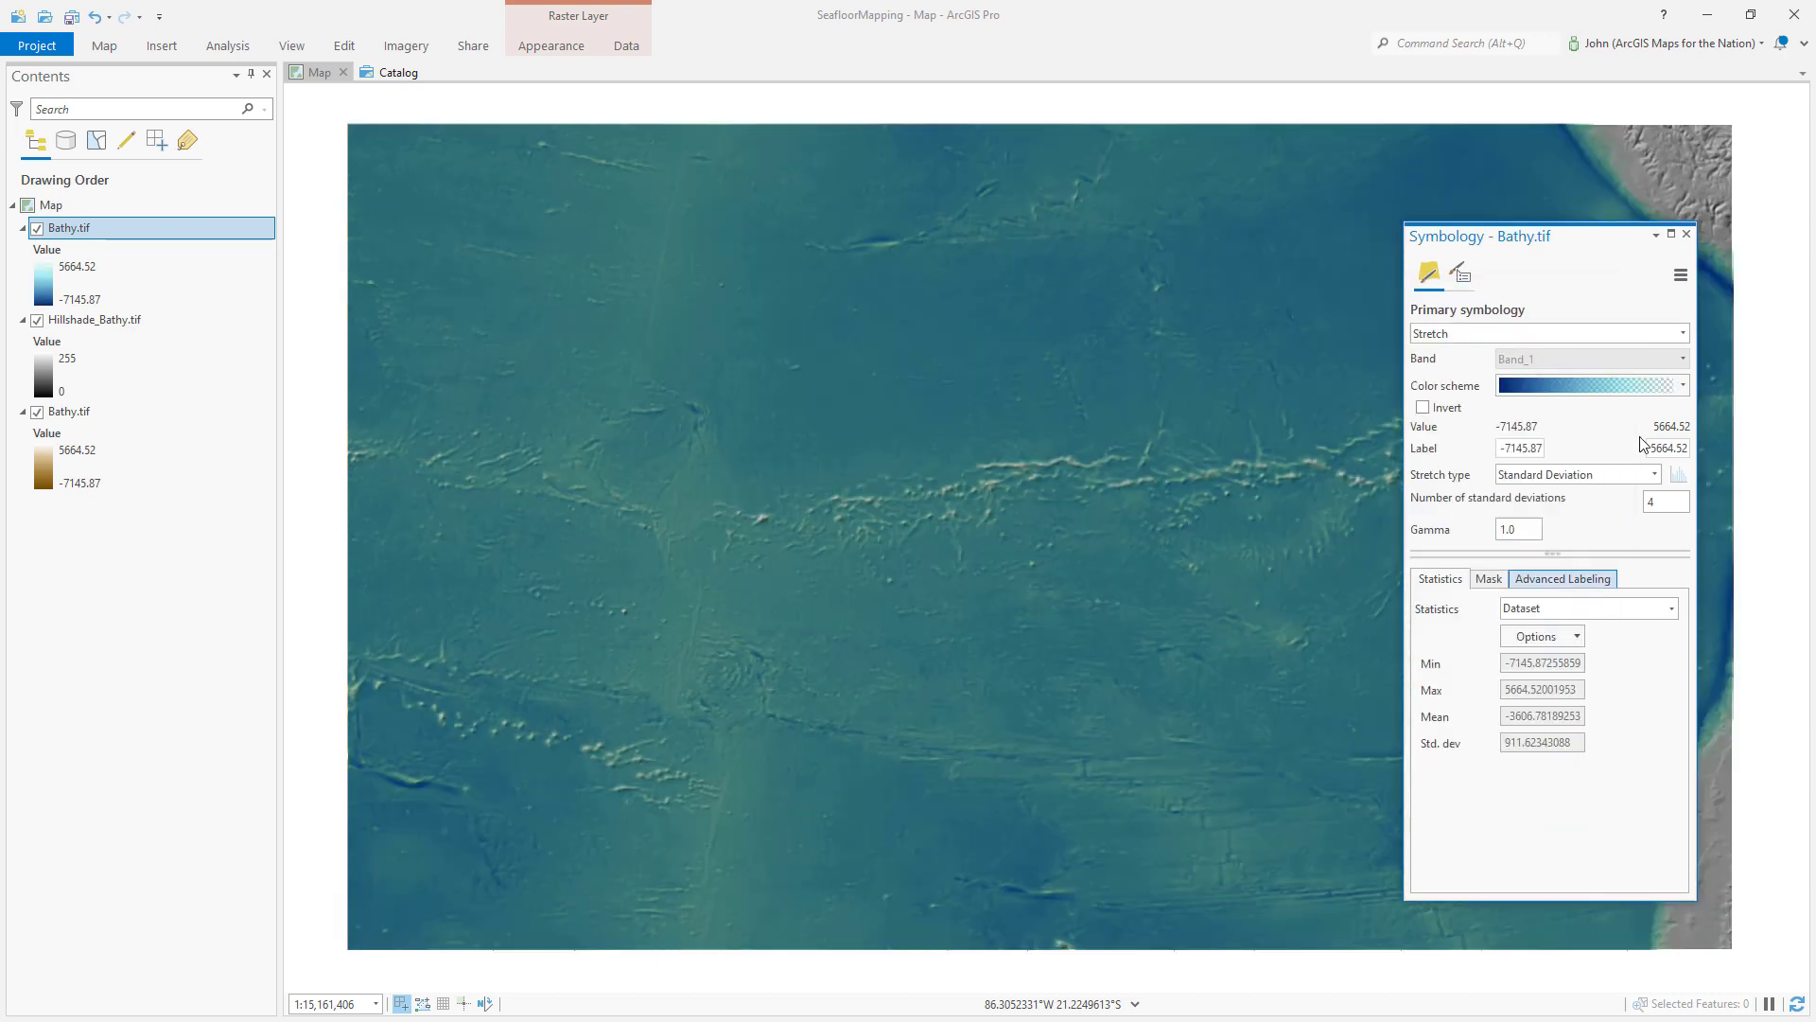
click(1686, 235)
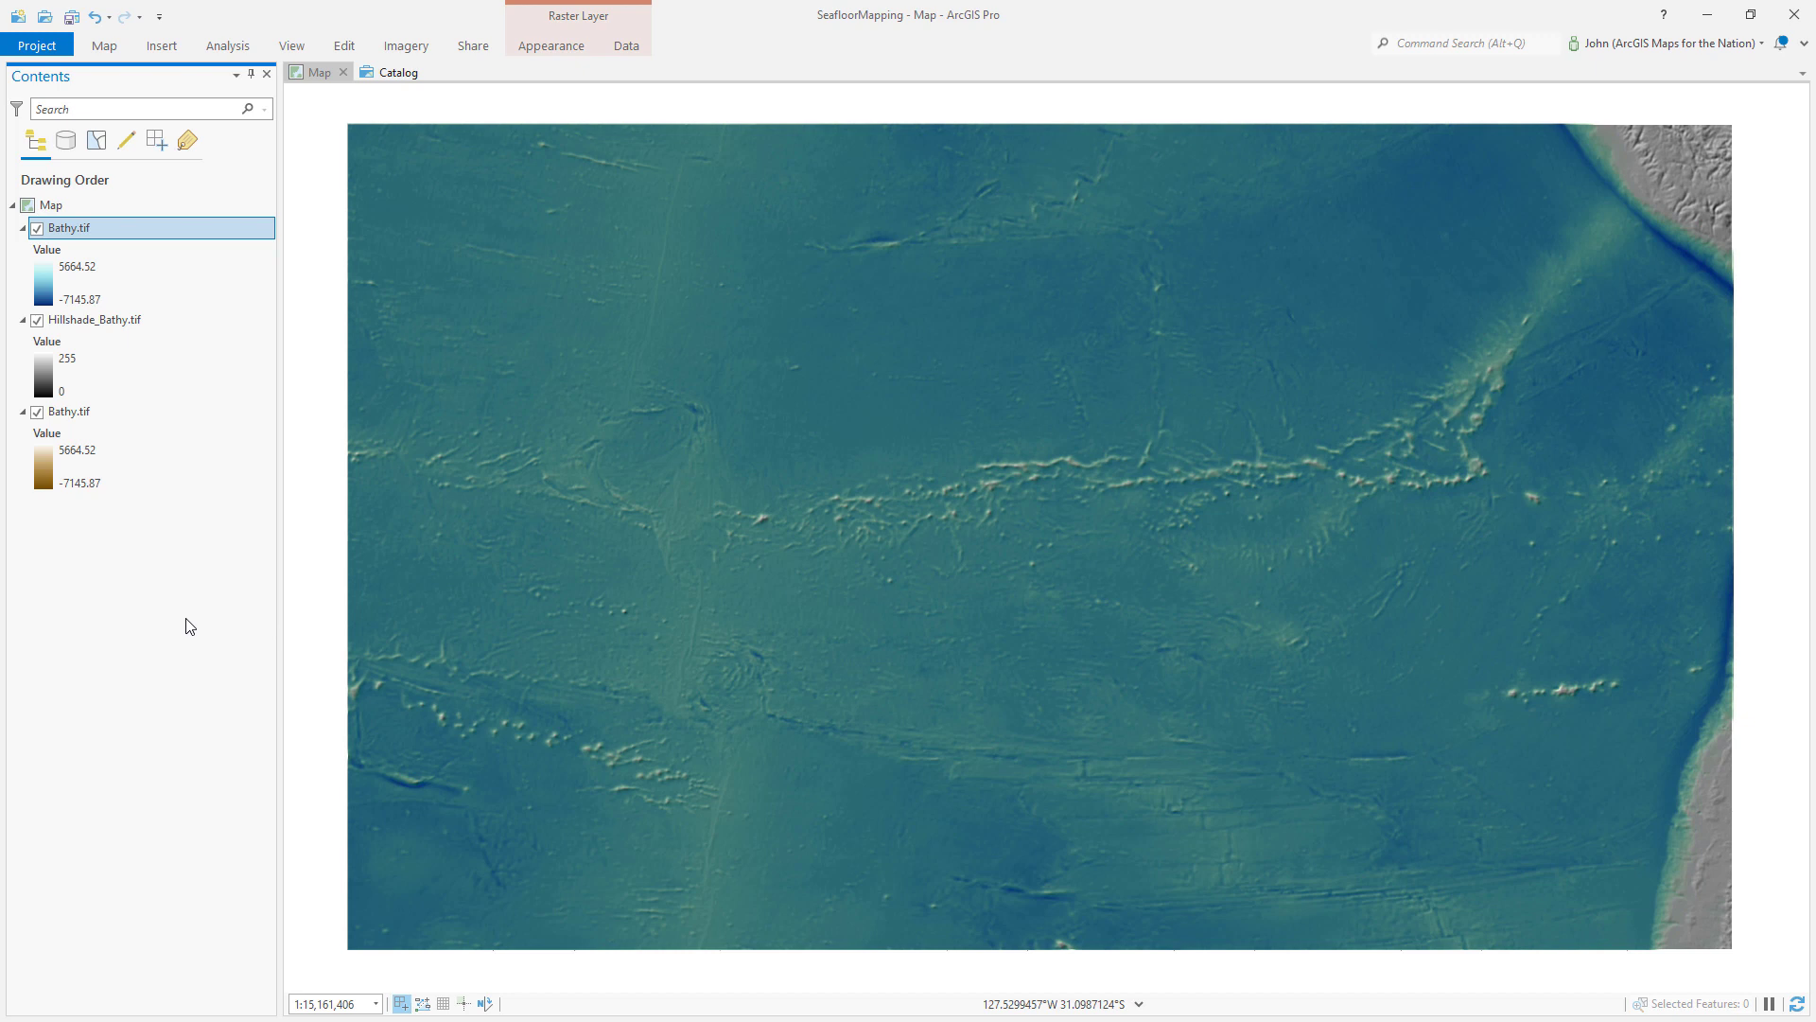
Convert the bathymetry map to a global scene (Map_3D) via View > Convert.
click(105, 46)
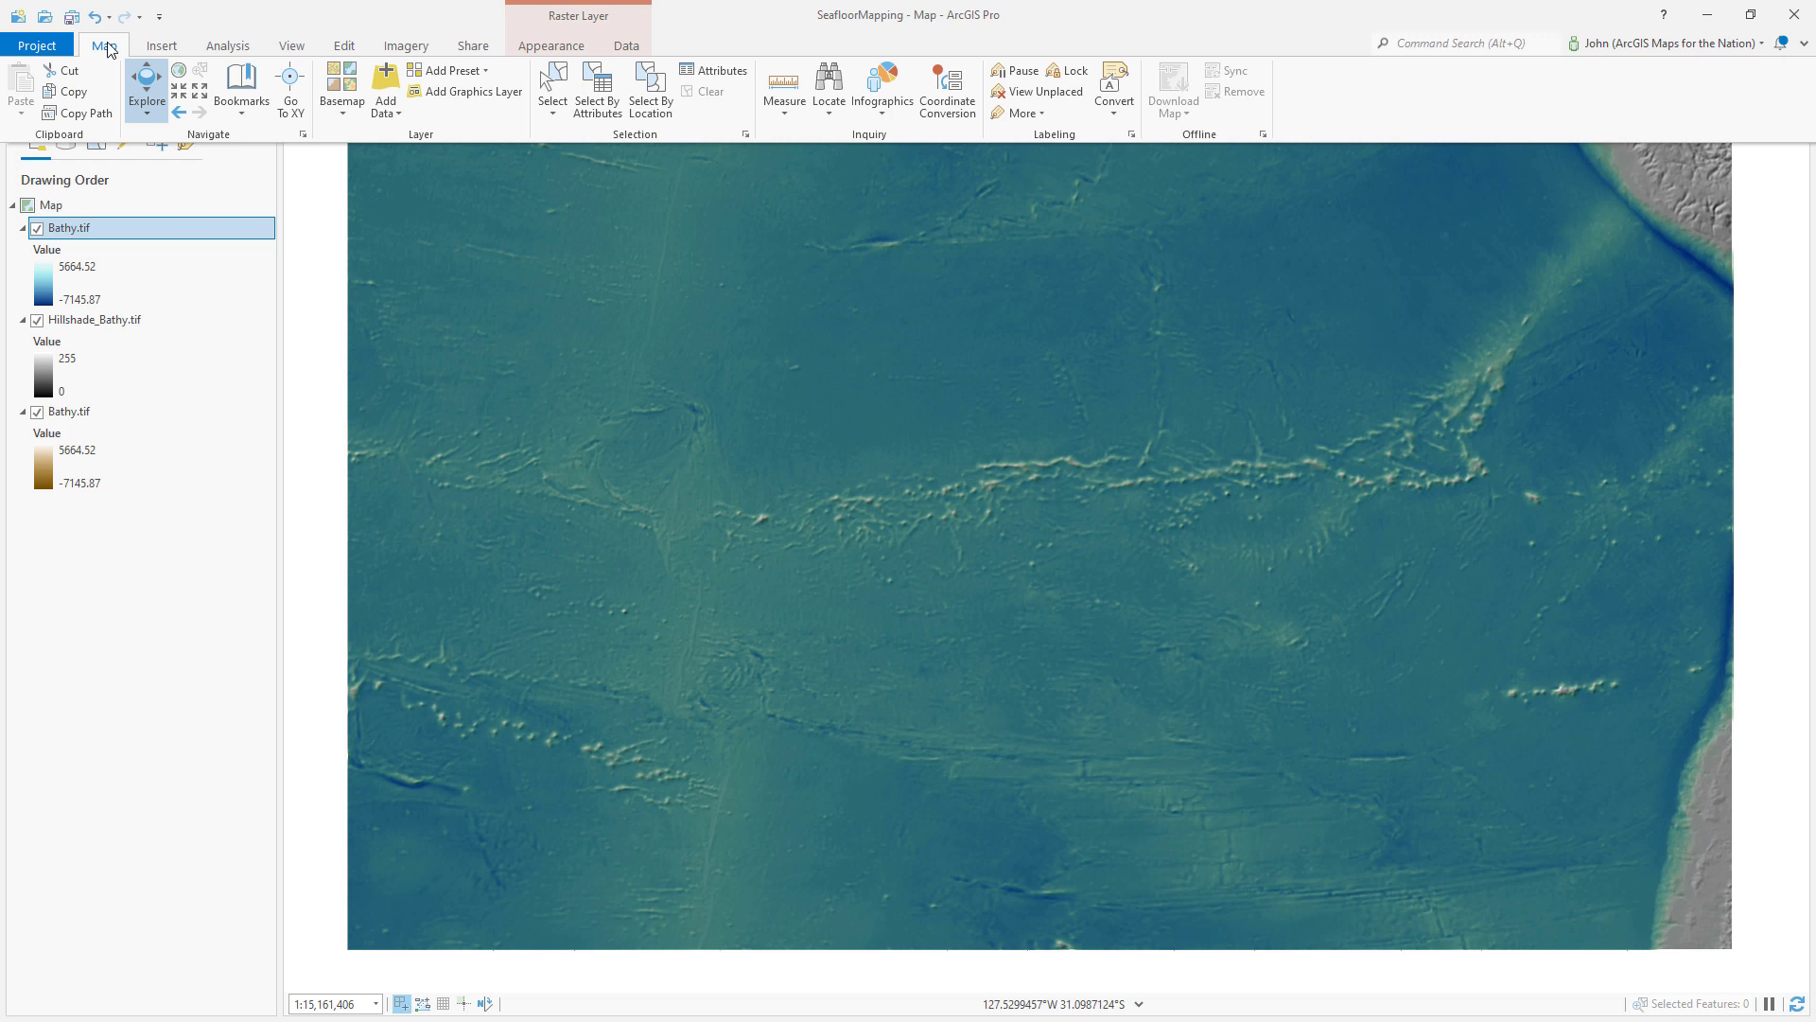
click(293, 47)
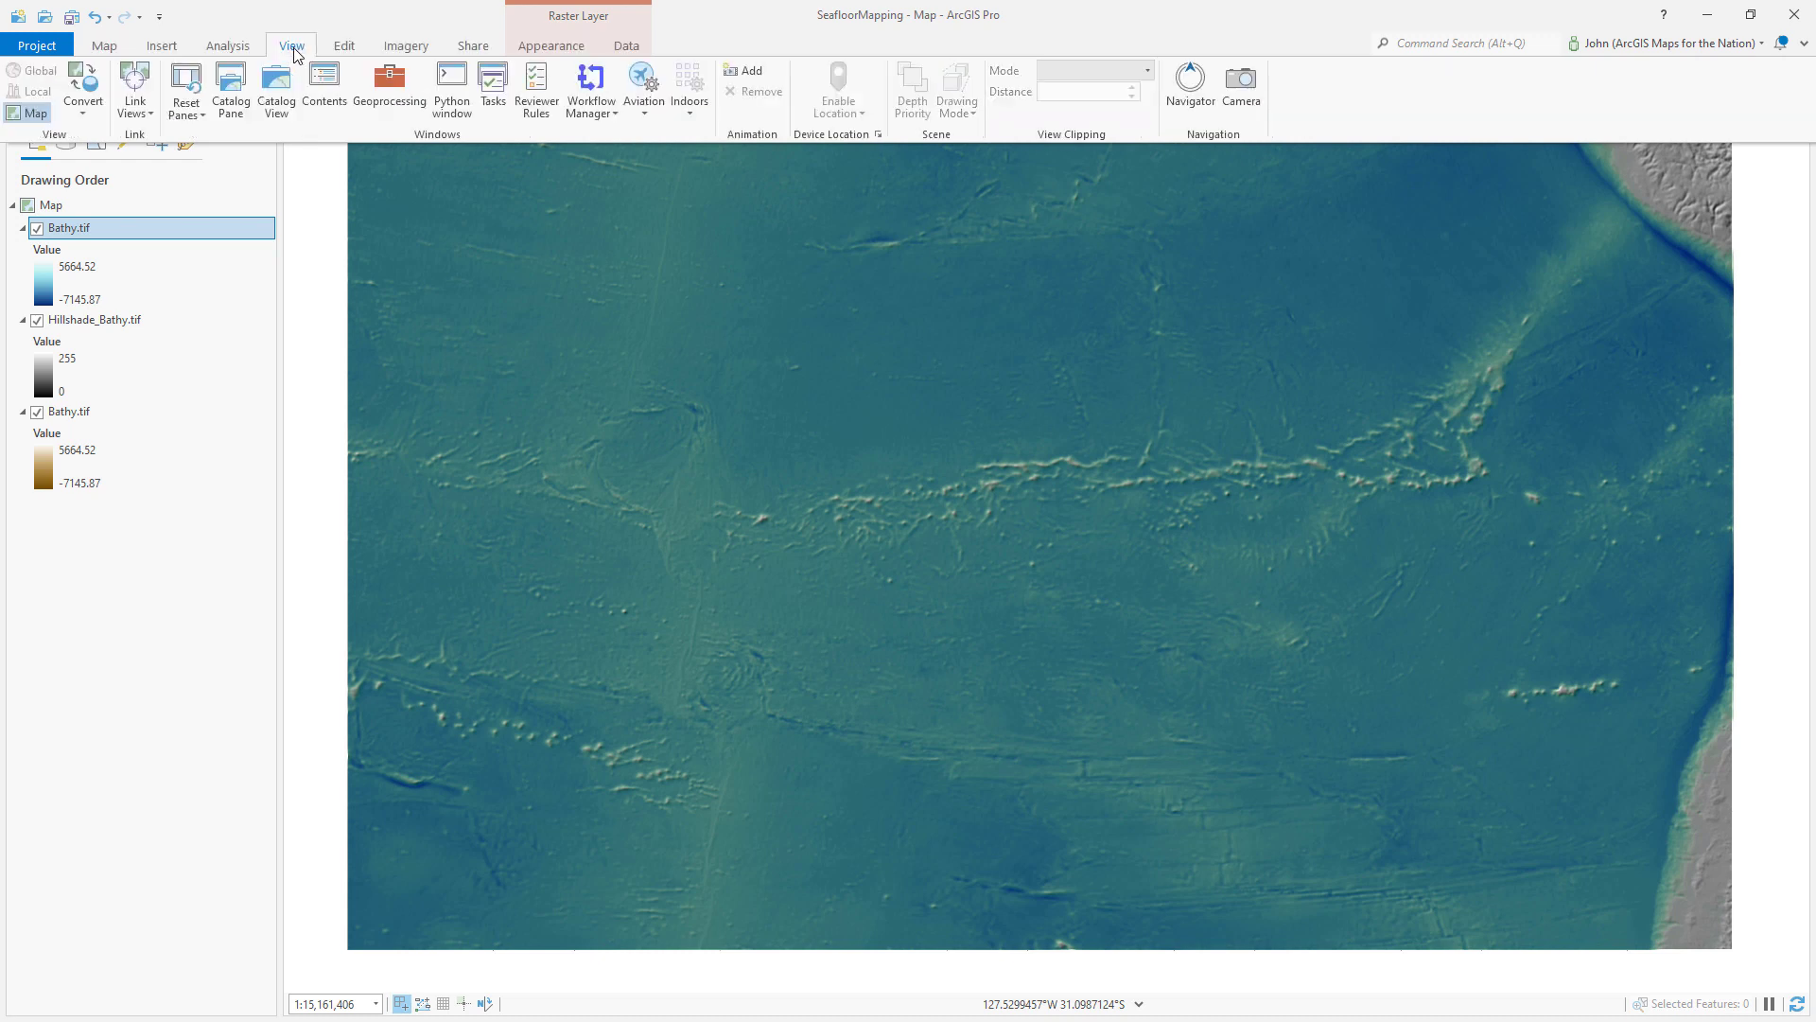
click(85, 113)
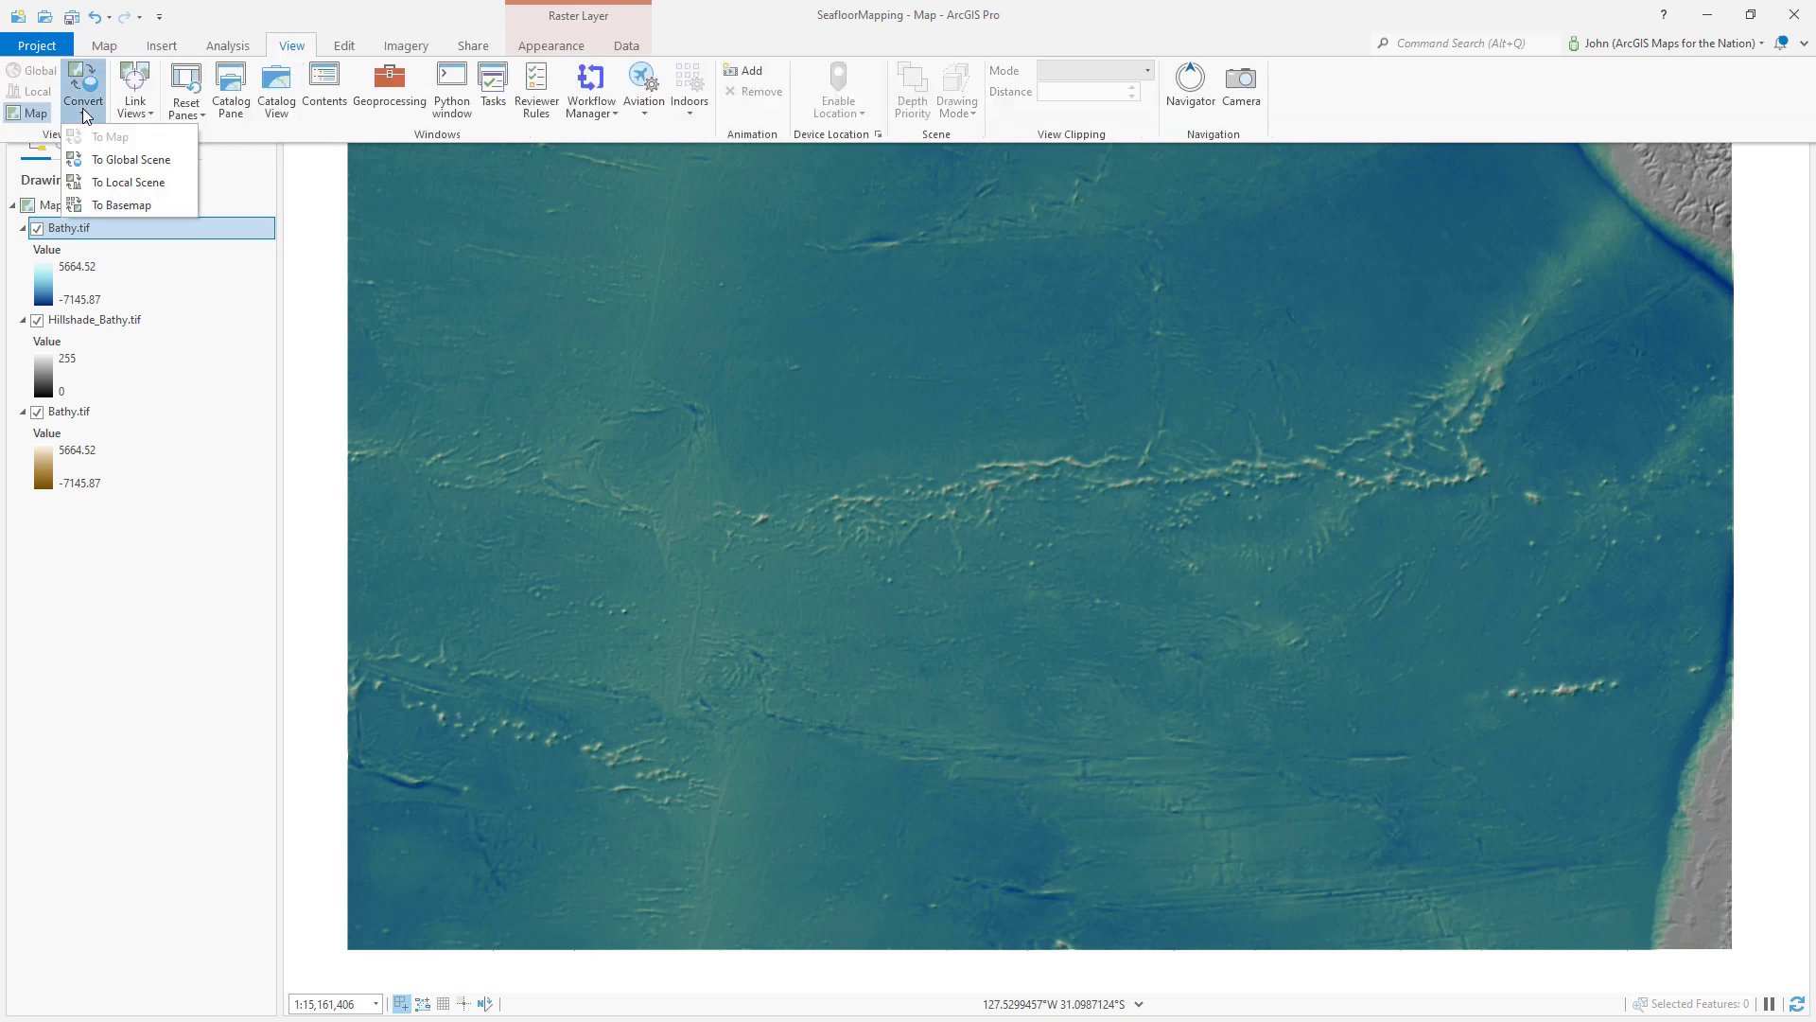
click(113, 166)
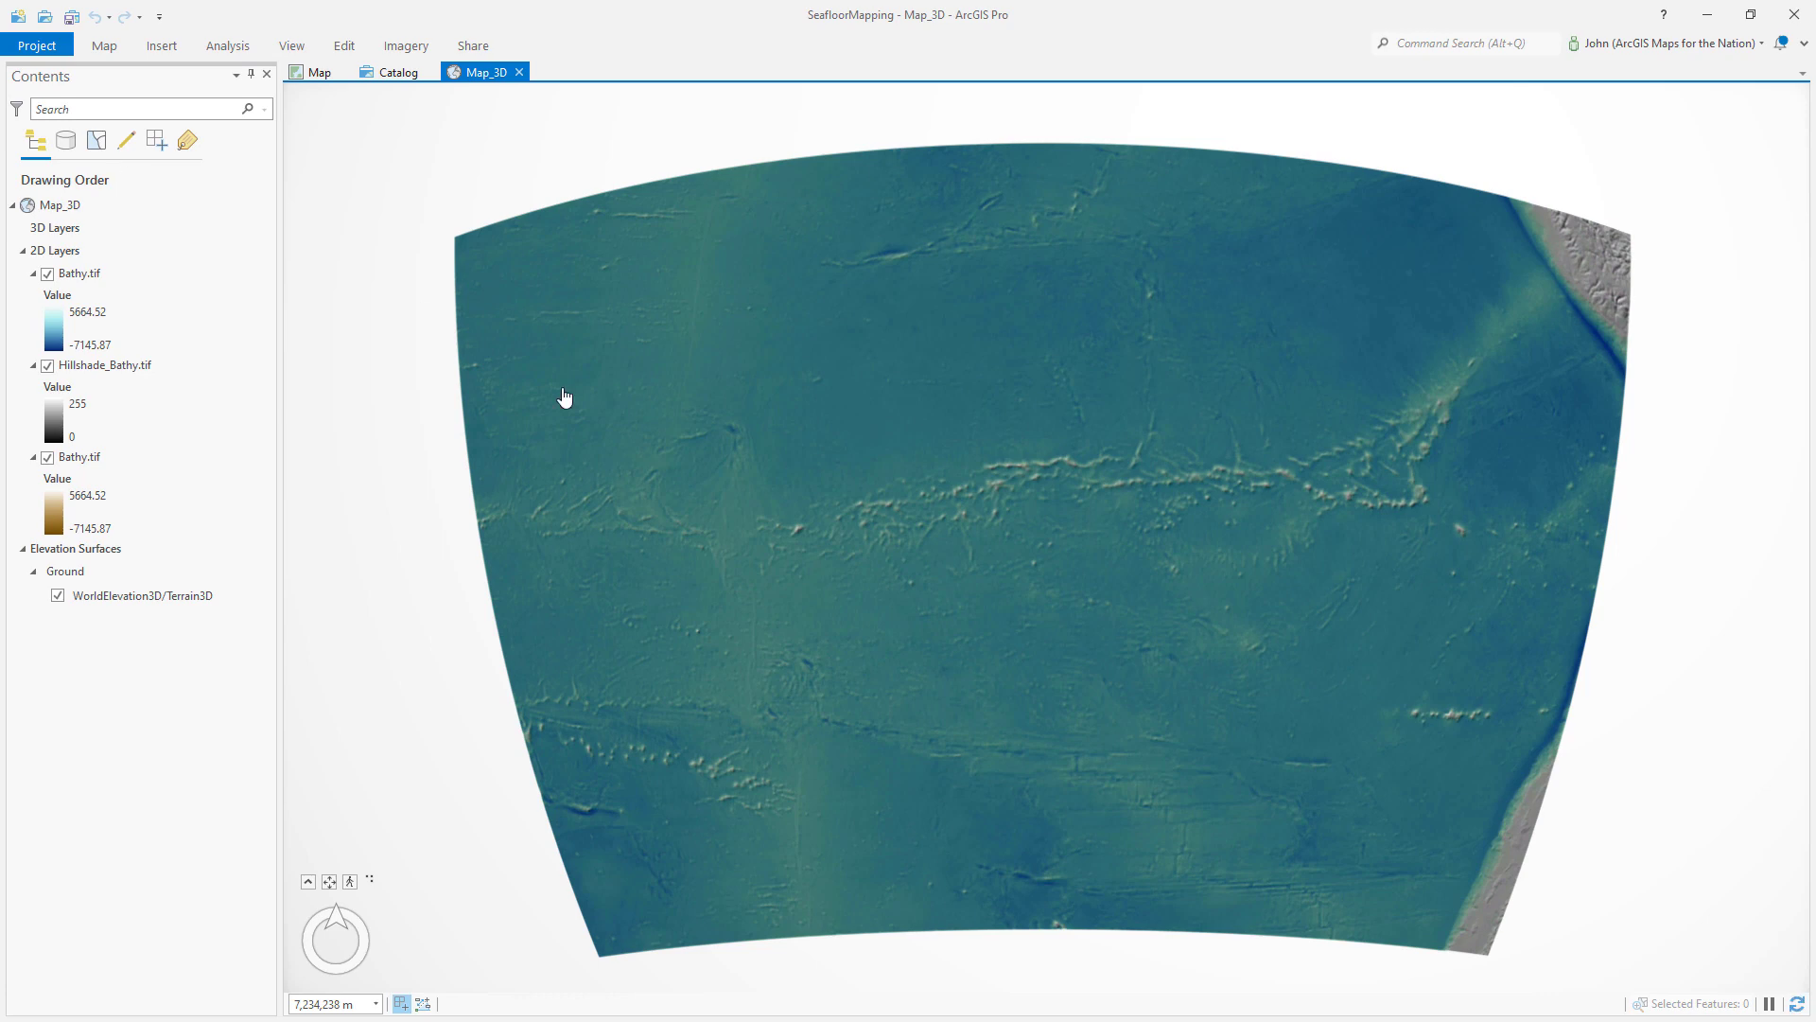
Zoom the scene in on the central seafloor ridge and select WorldElevation3D/Terrain3D.
scroll(1013, 559, down, 3)
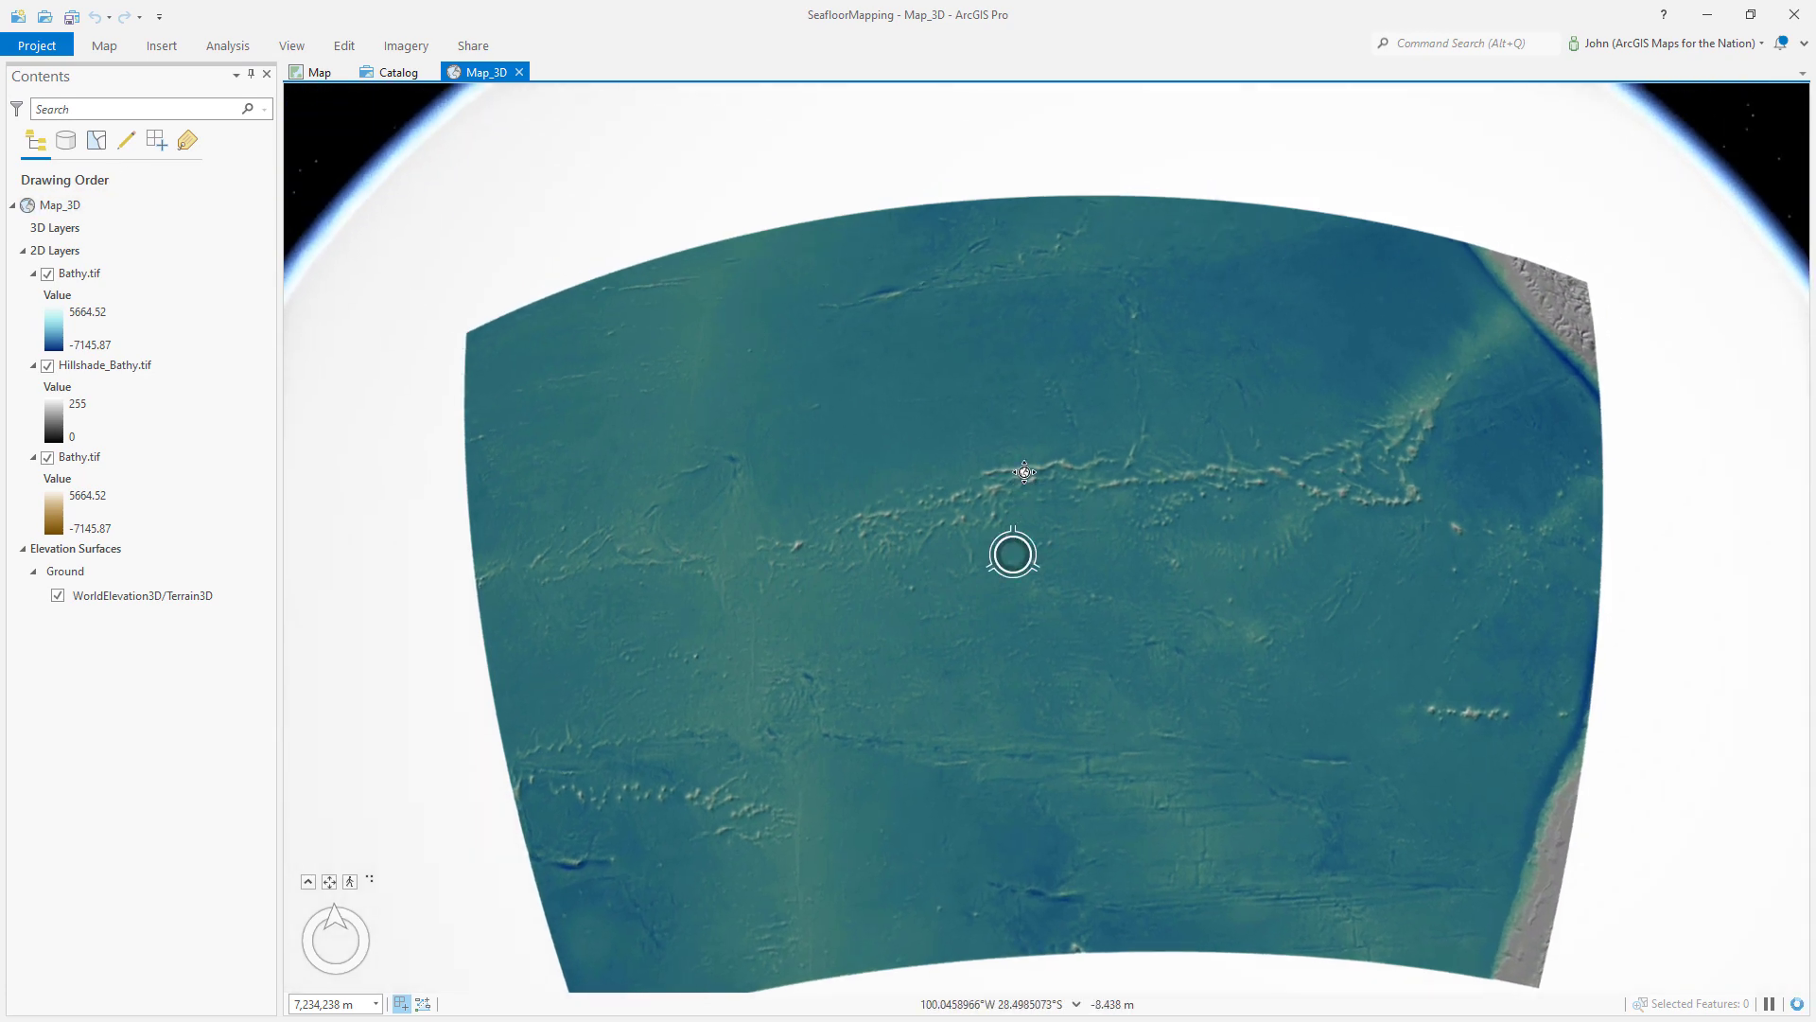
scroll(1090, 563, up, 3)
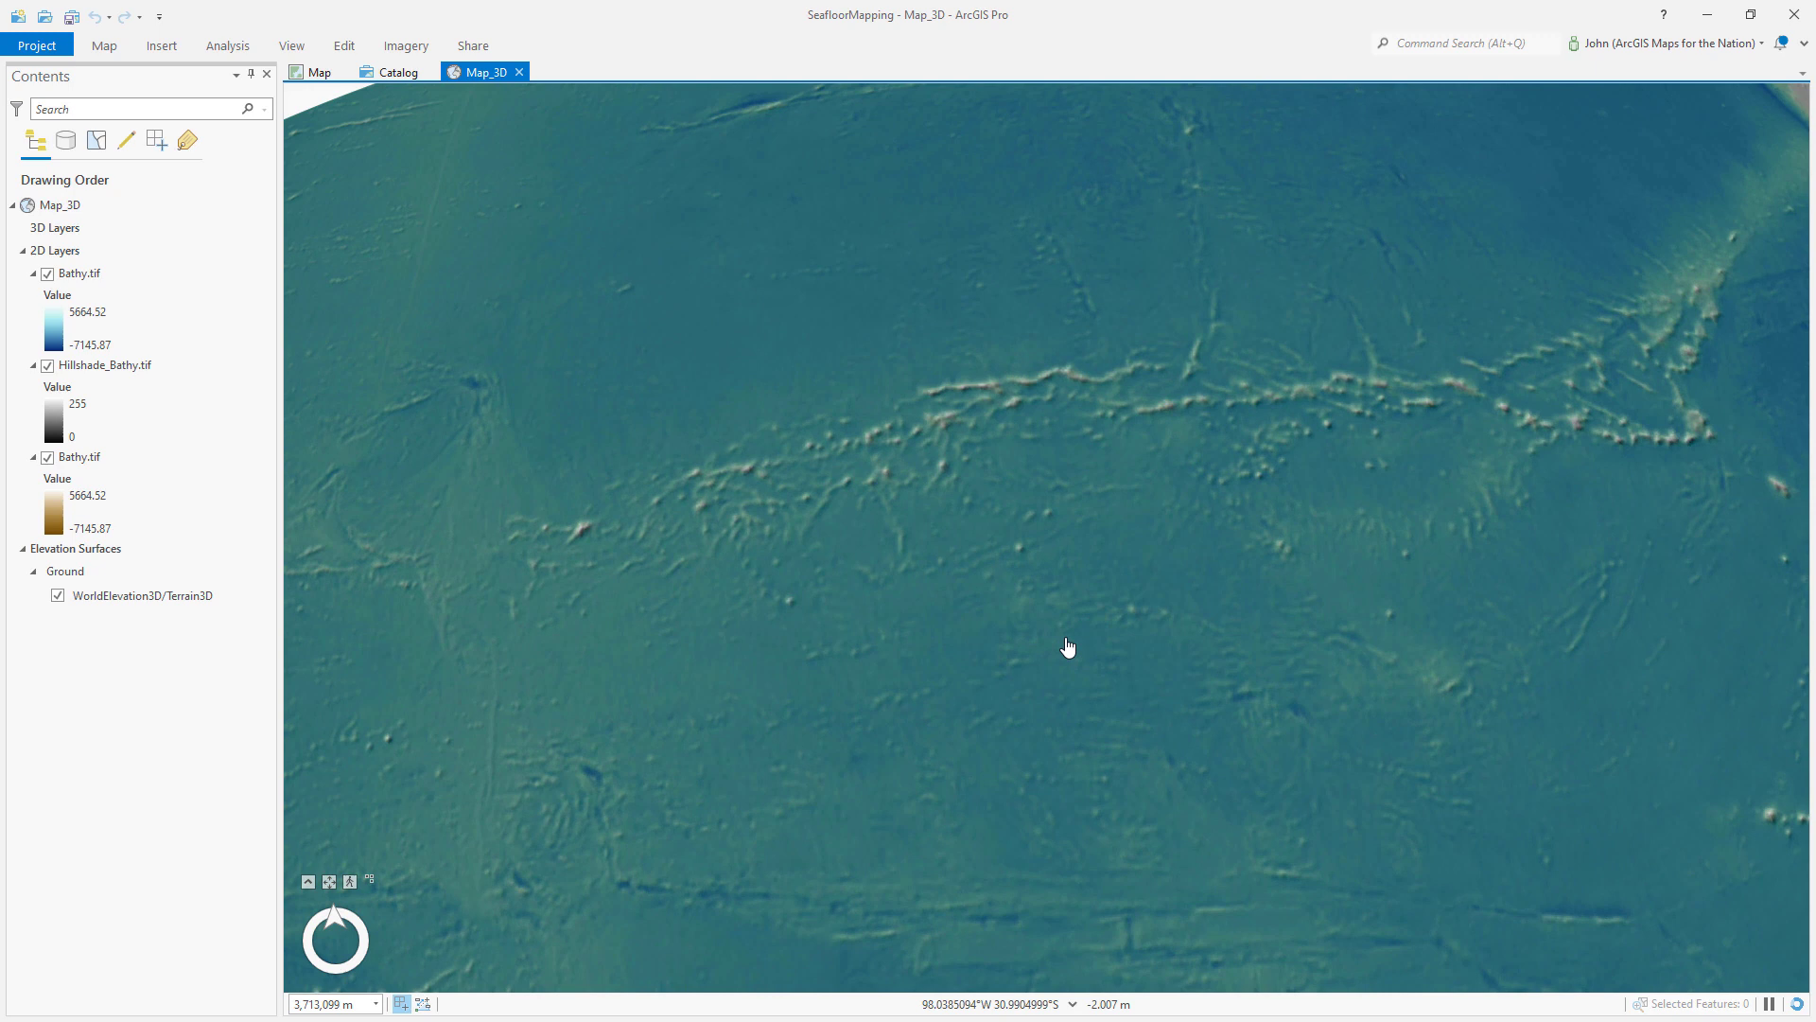
click(76, 597)
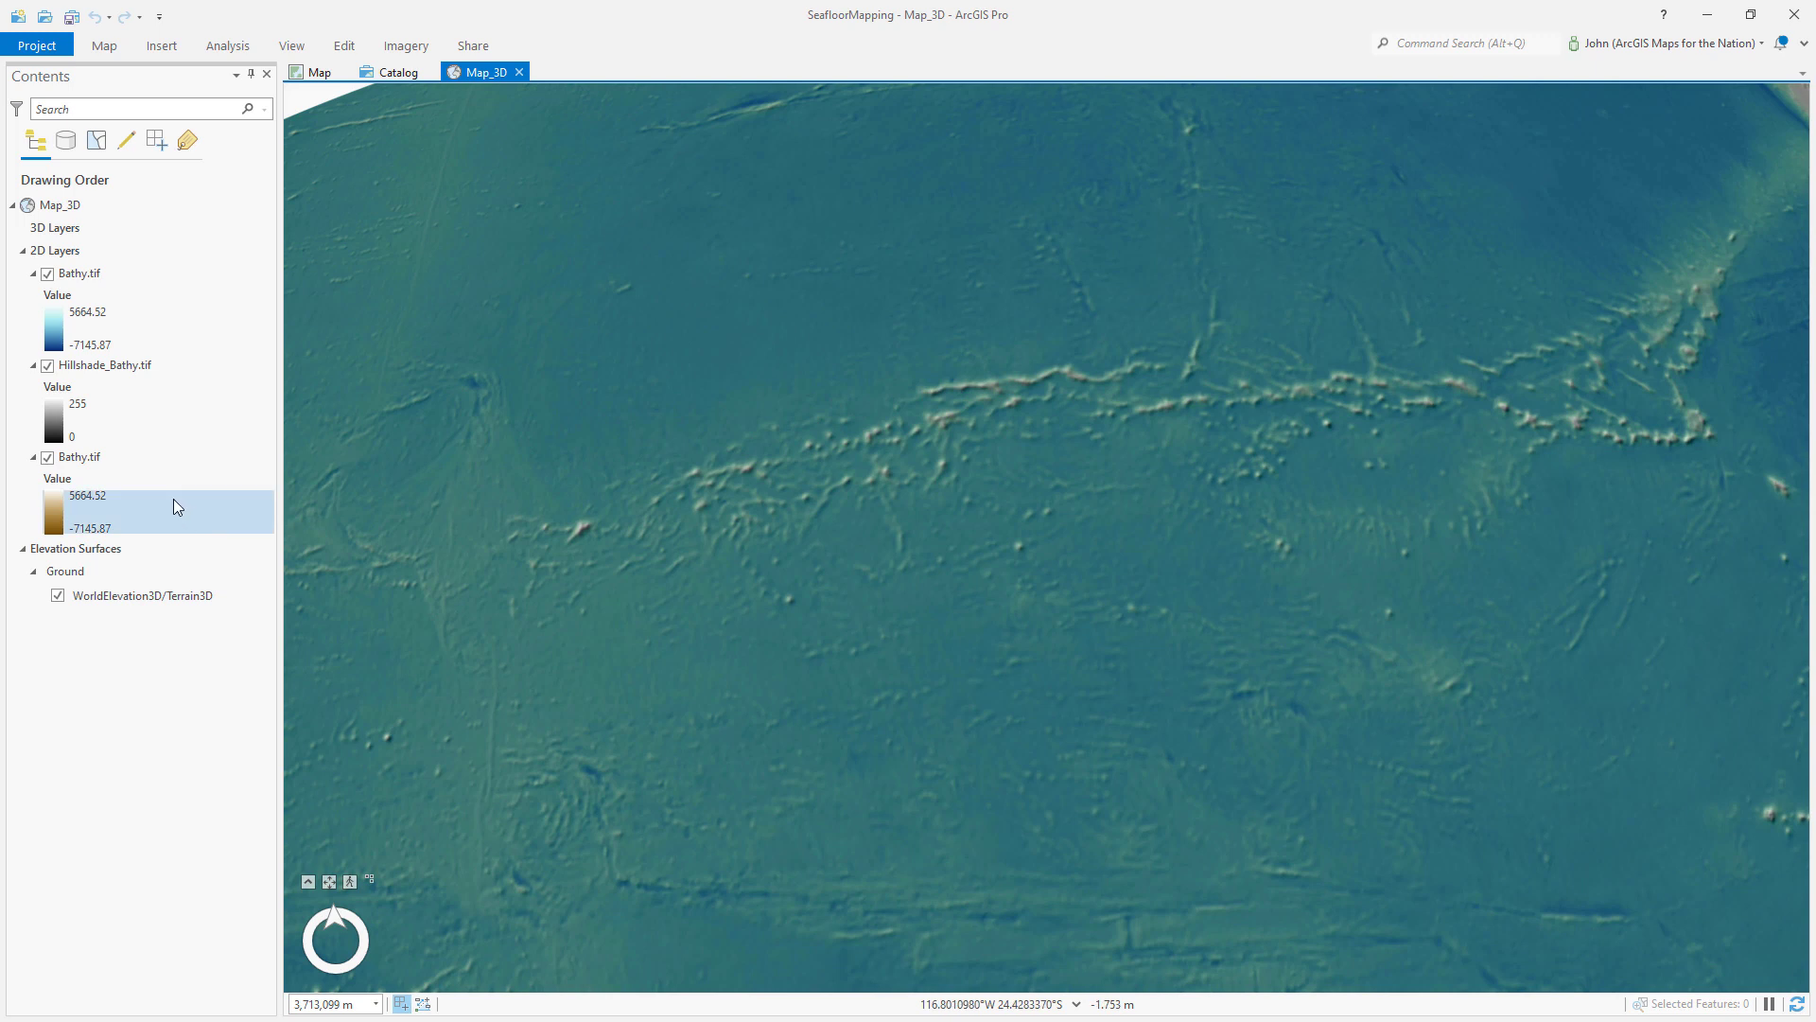
Add the brown Bathy.tif to Ground elevation and turn off WorldElevation3D/Terrain3D.
click(144, 455)
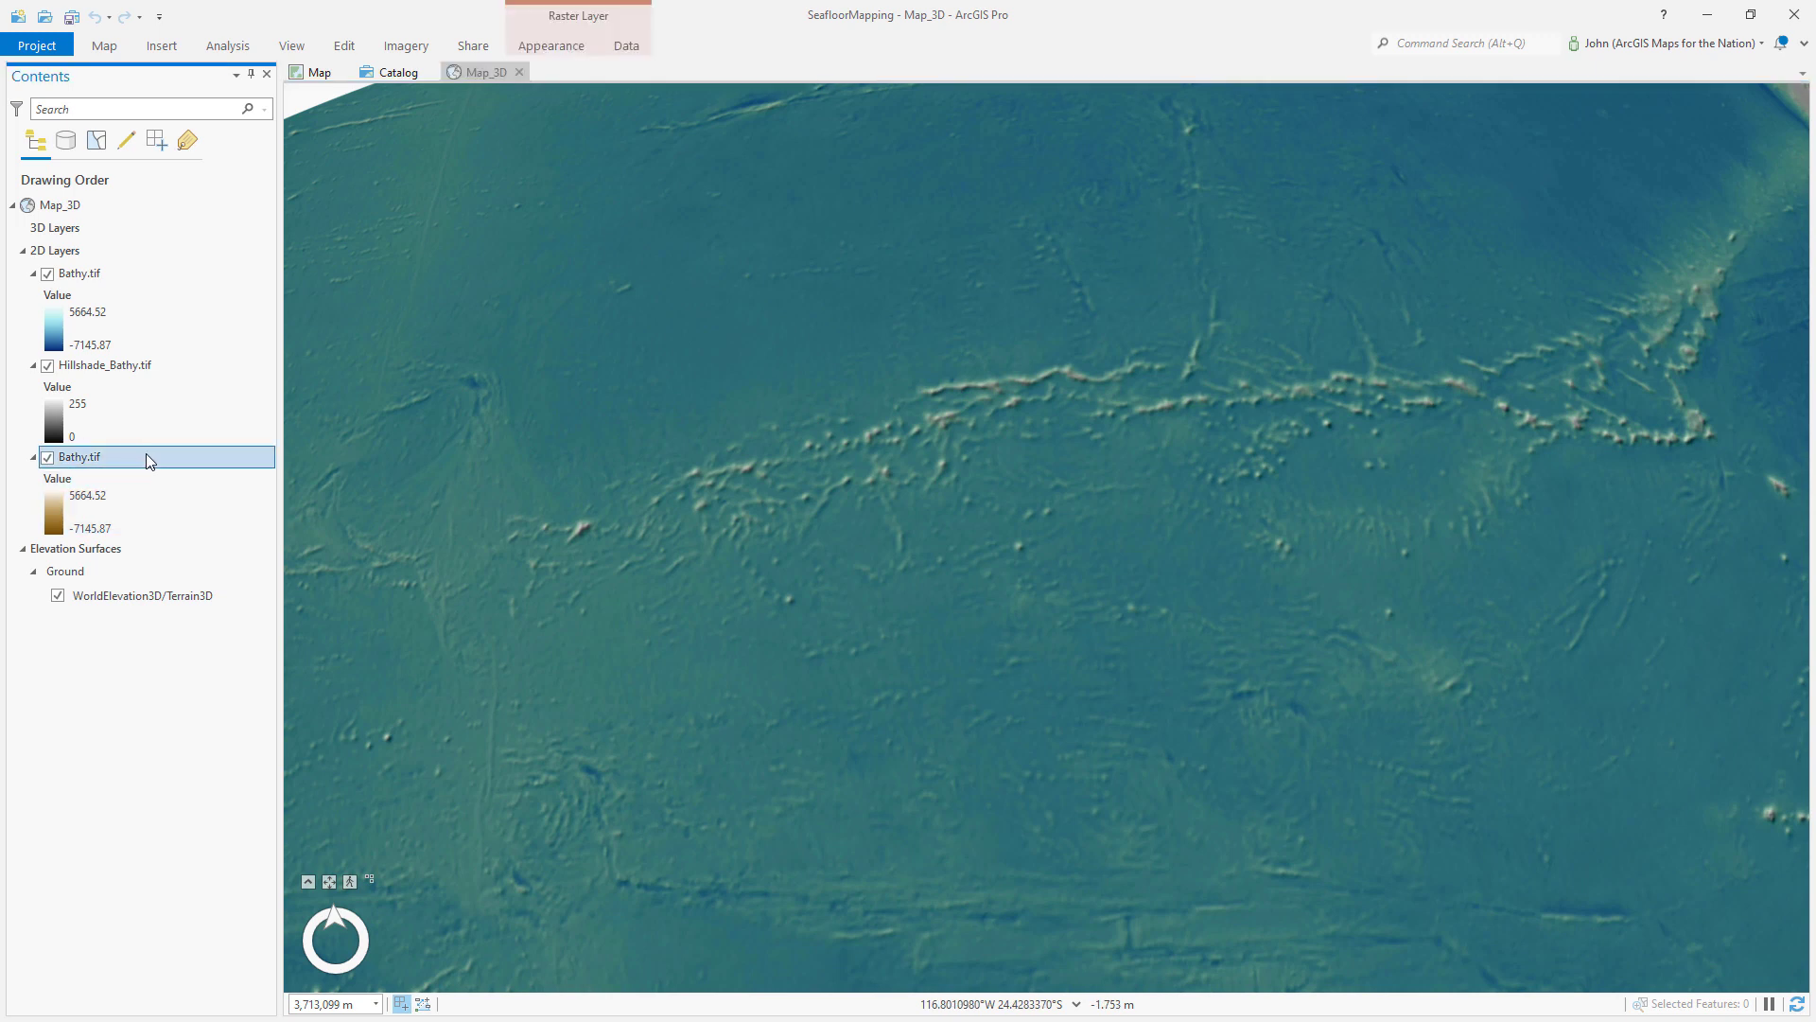
drag(146, 461, 129, 538)
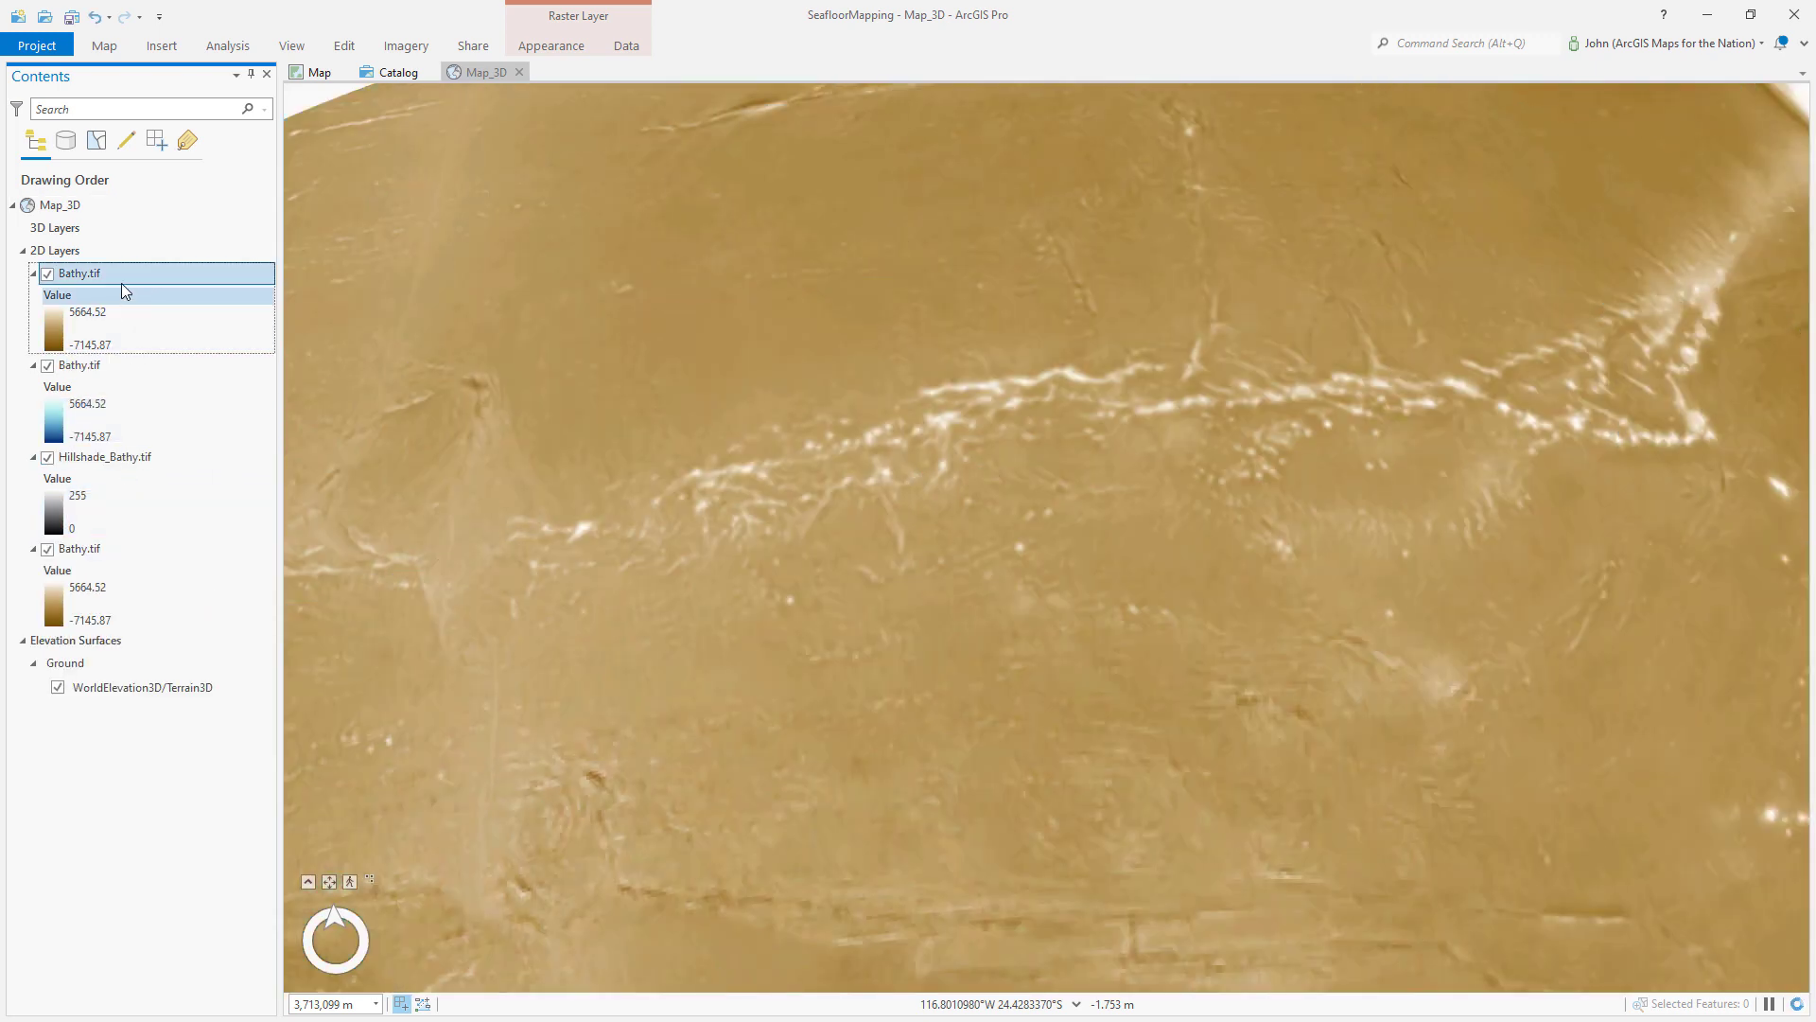
drag(121, 289, 83, 697)
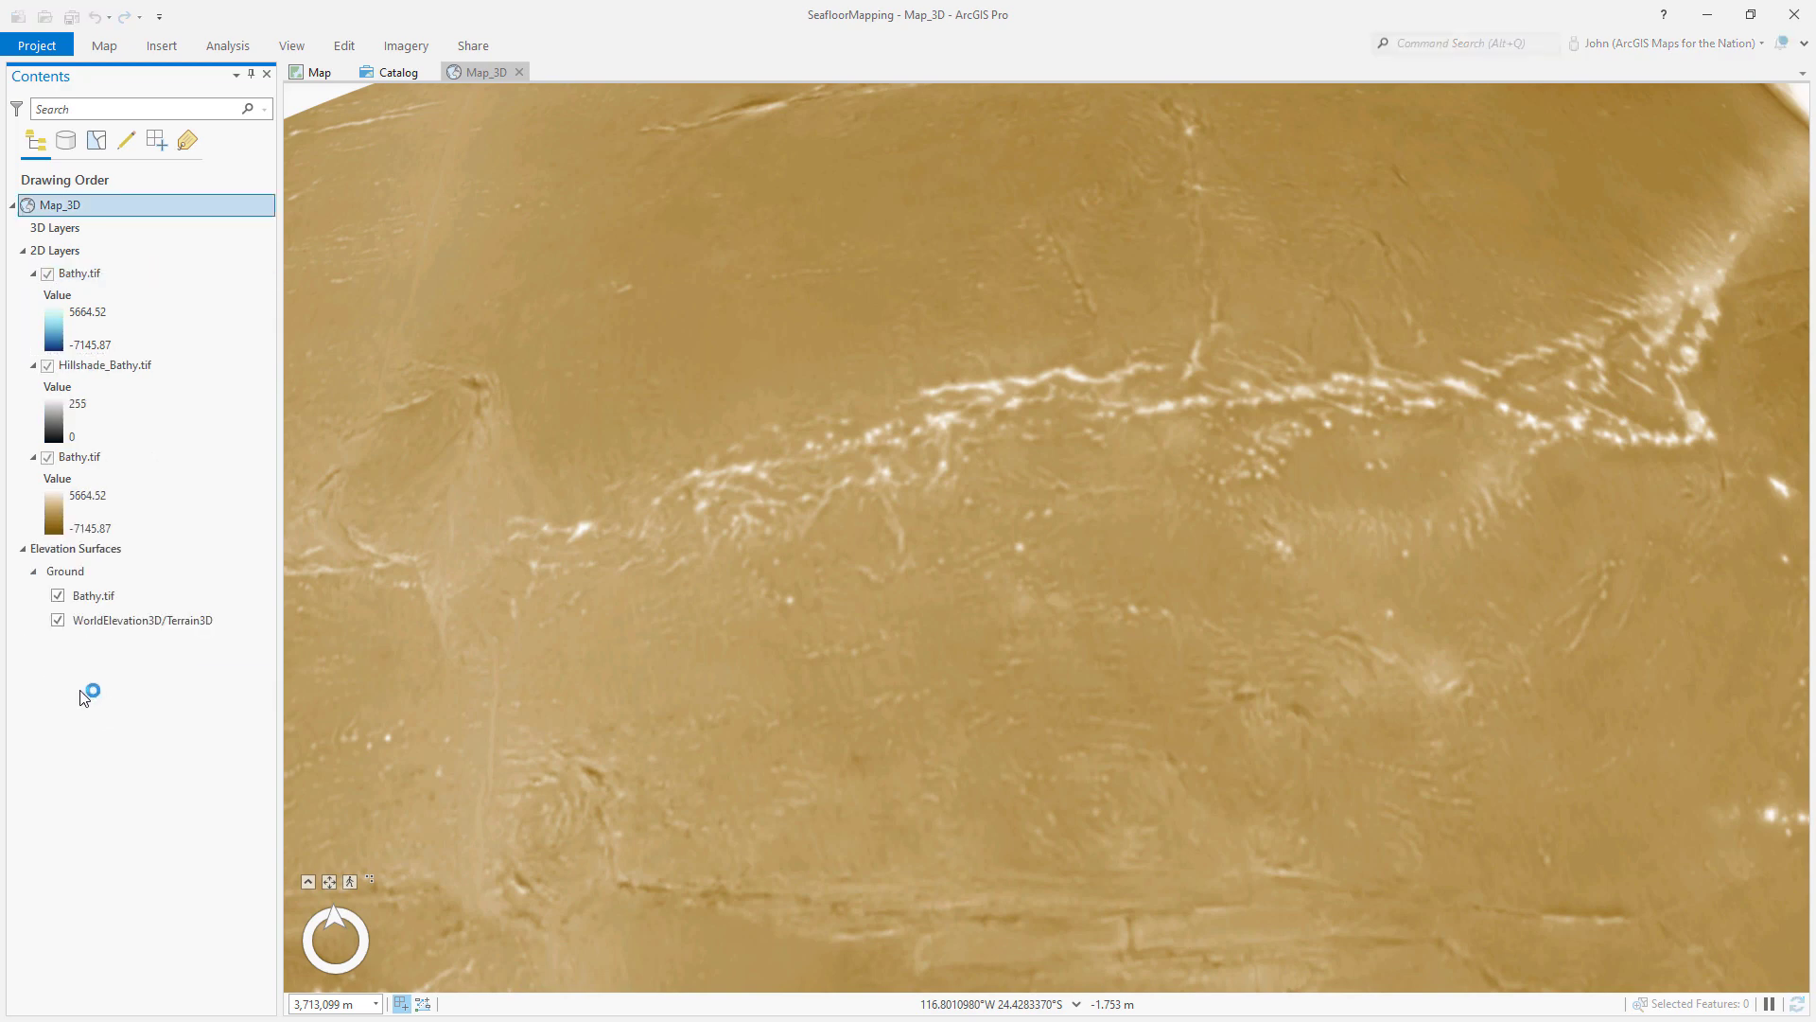
click(58, 620)
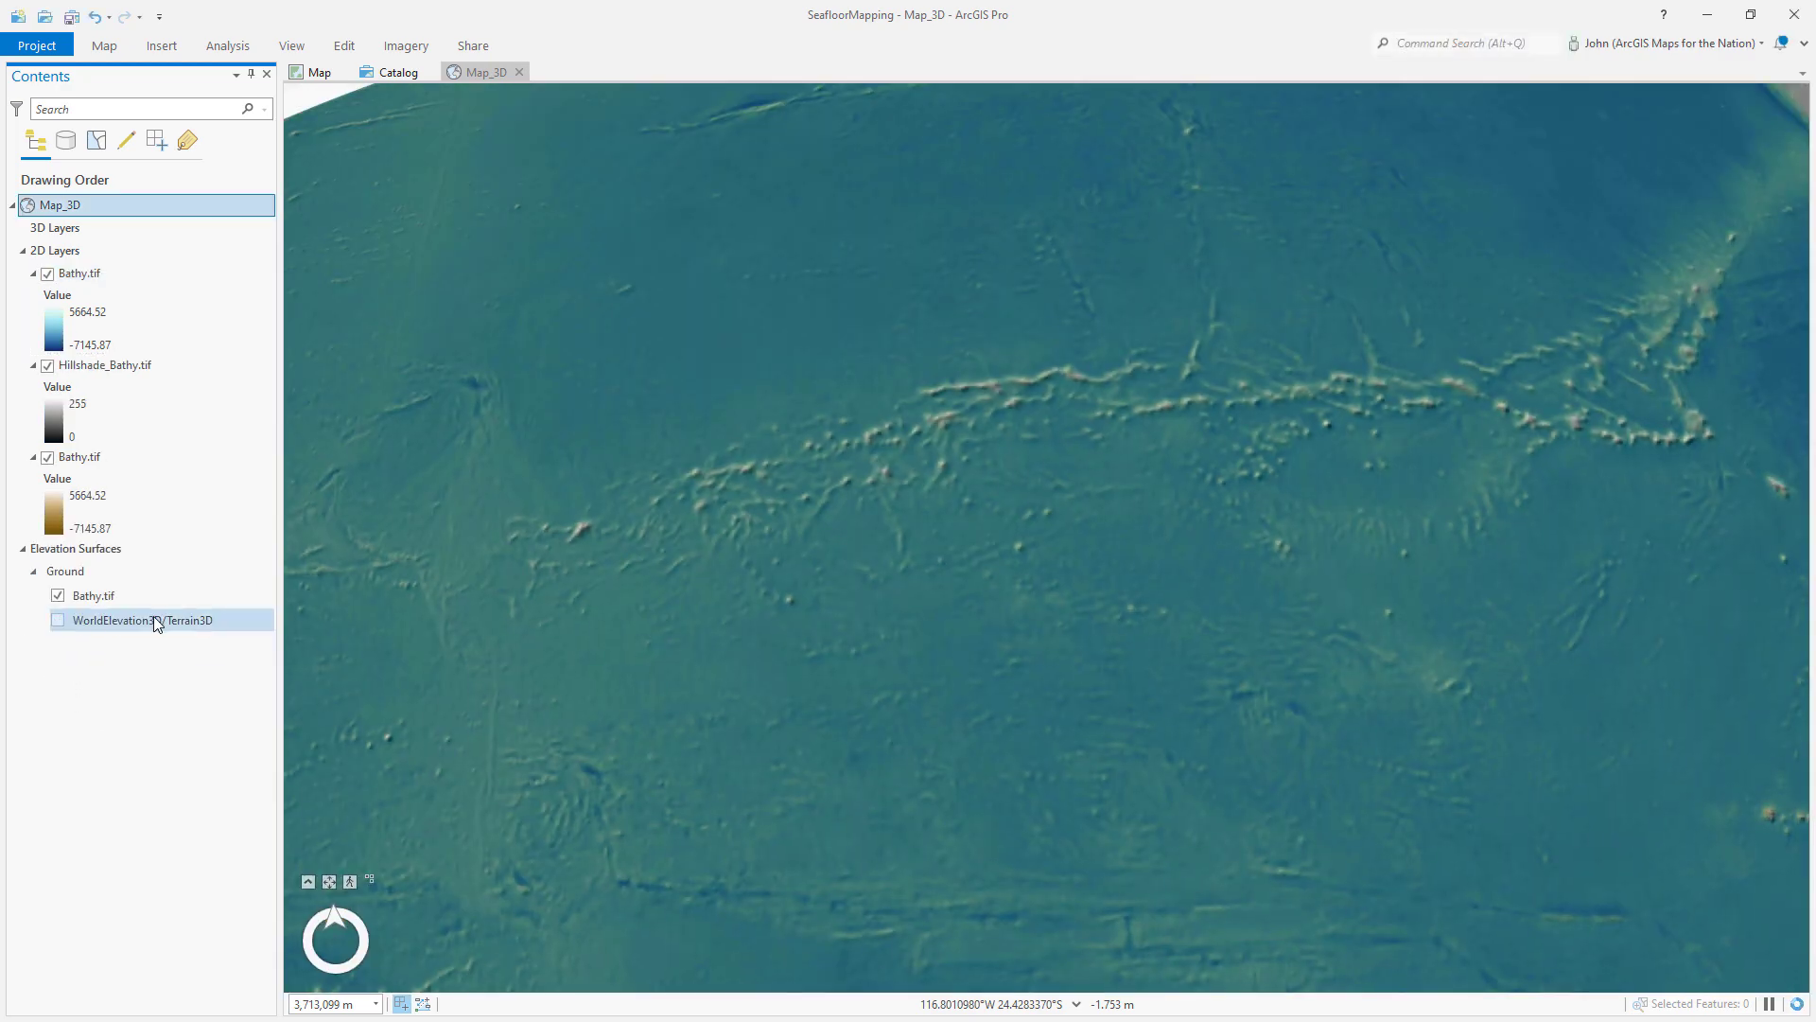
click(142, 604)
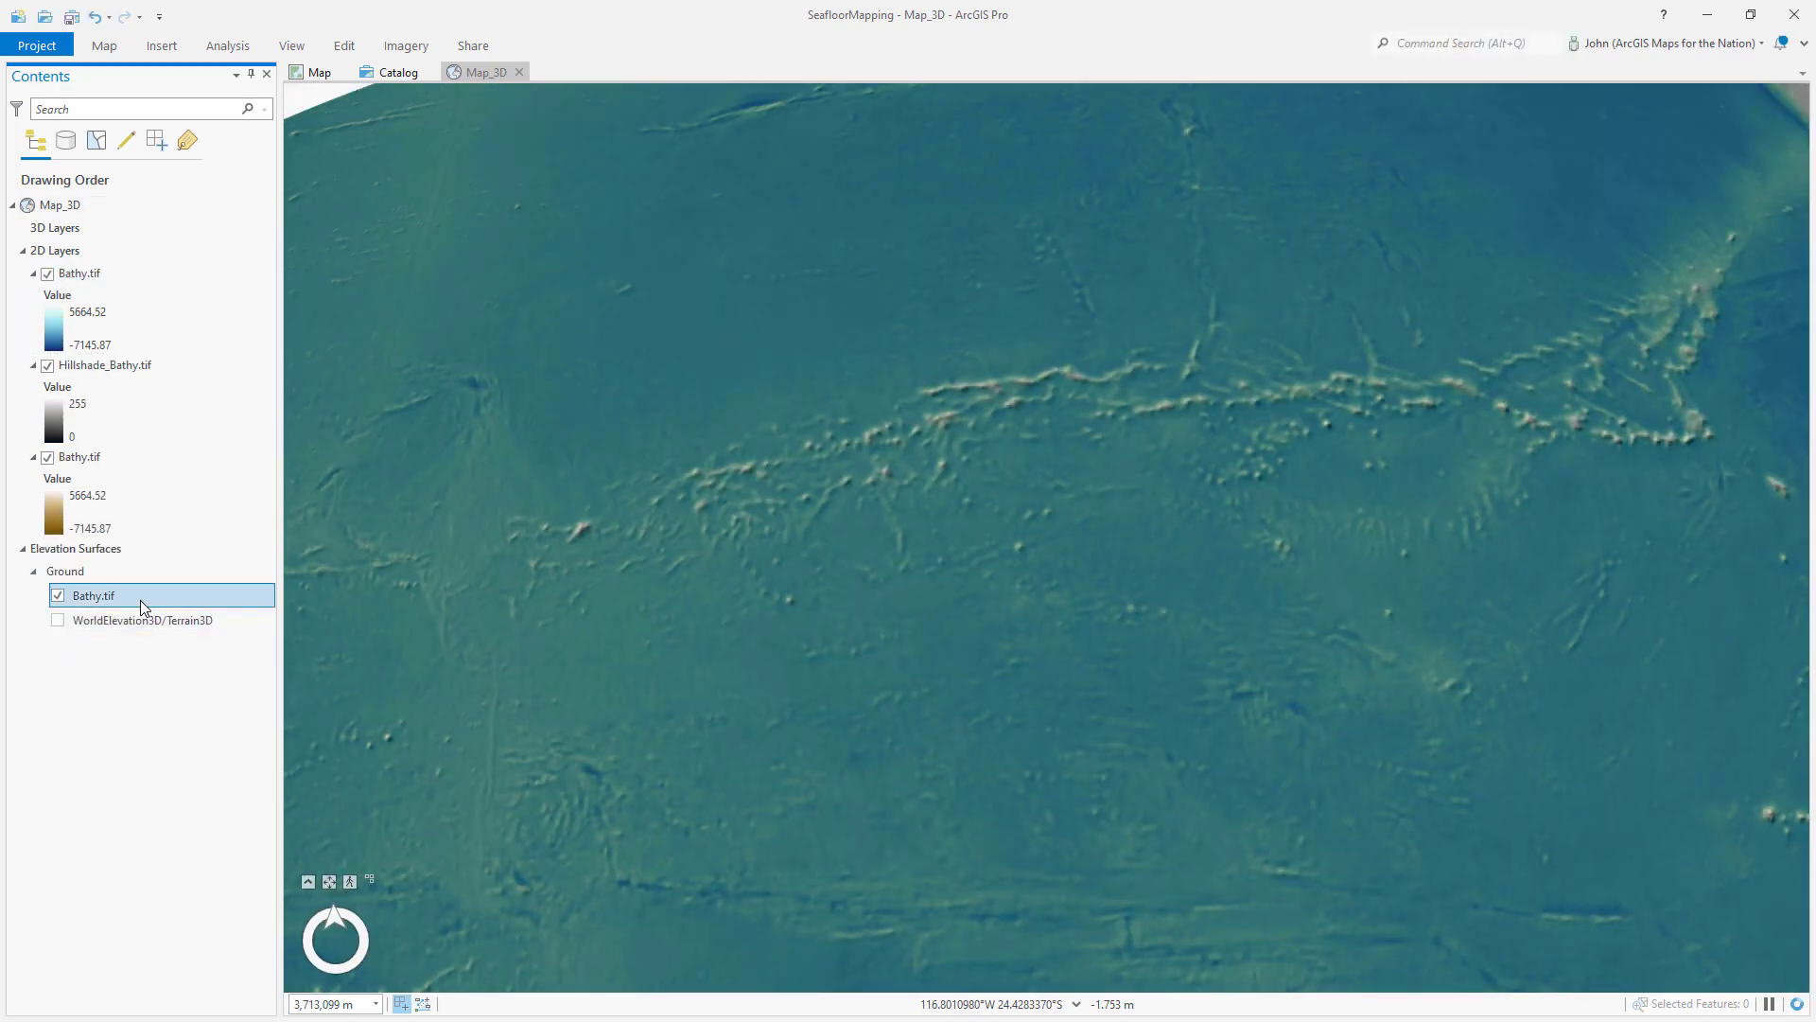
Set Ground's vertical exaggeration to 15 and recentre the scene on the ridge.
click(98, 575)
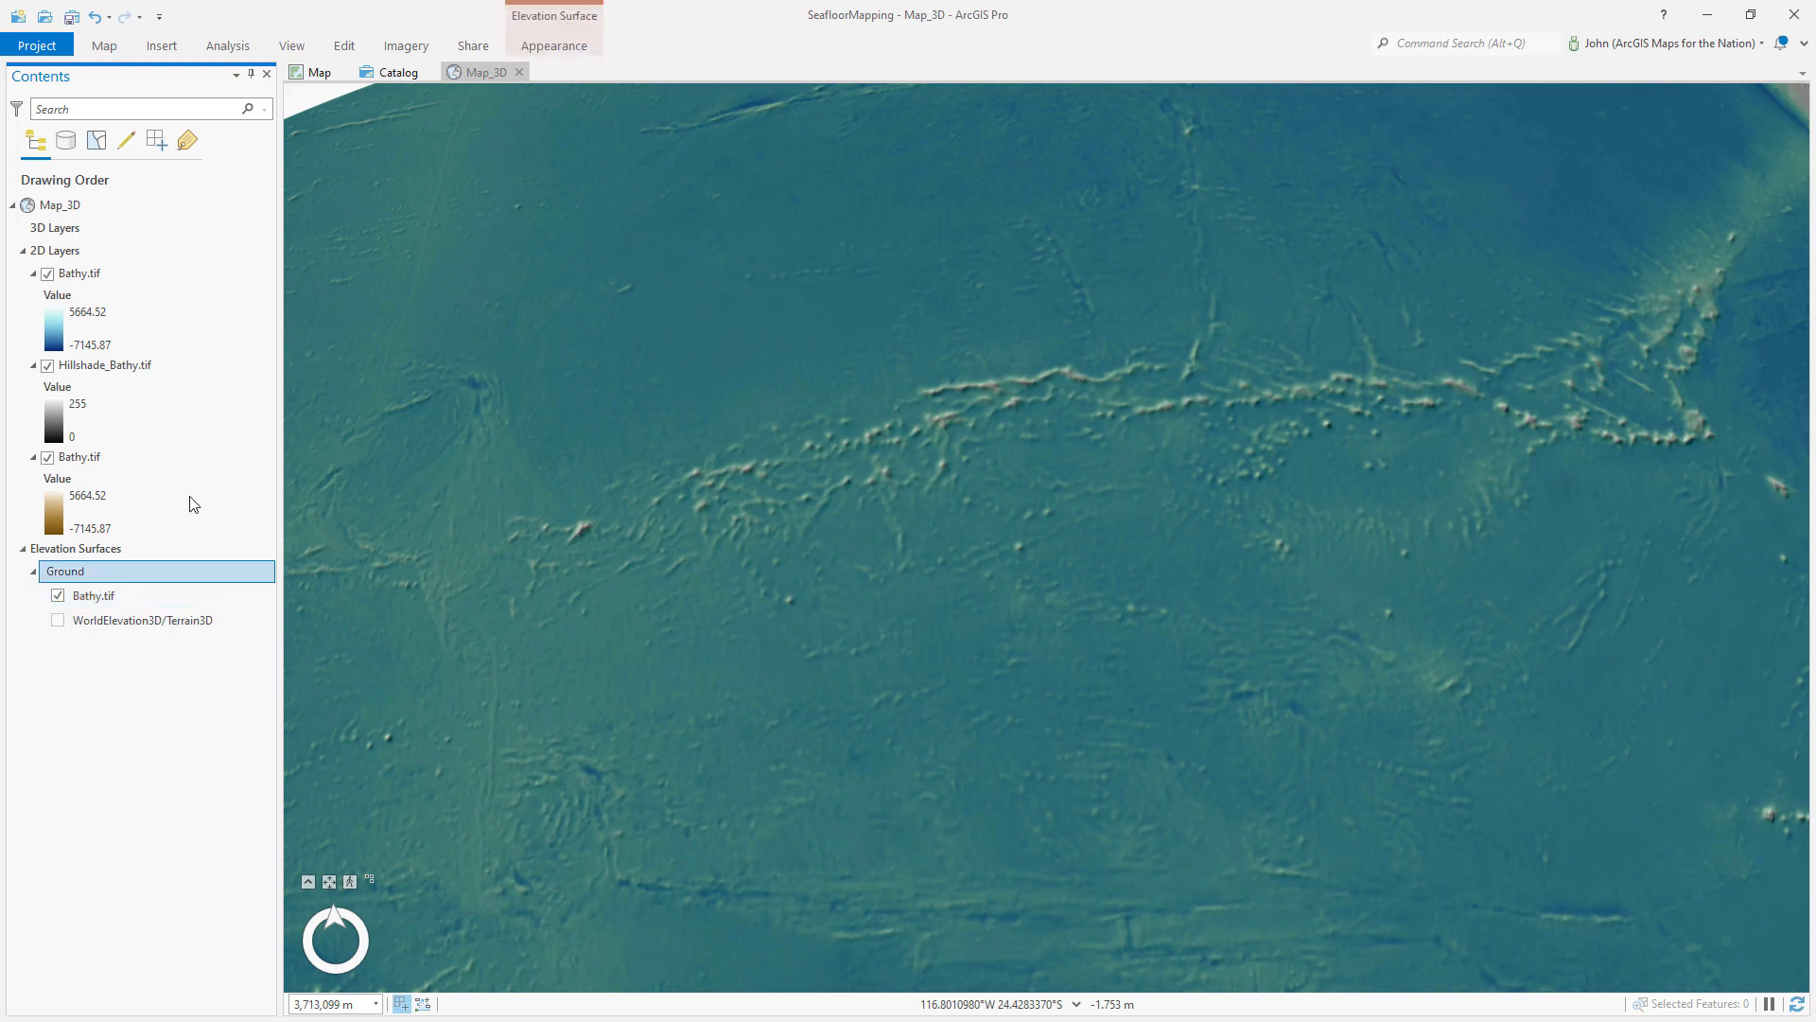
click(554, 49)
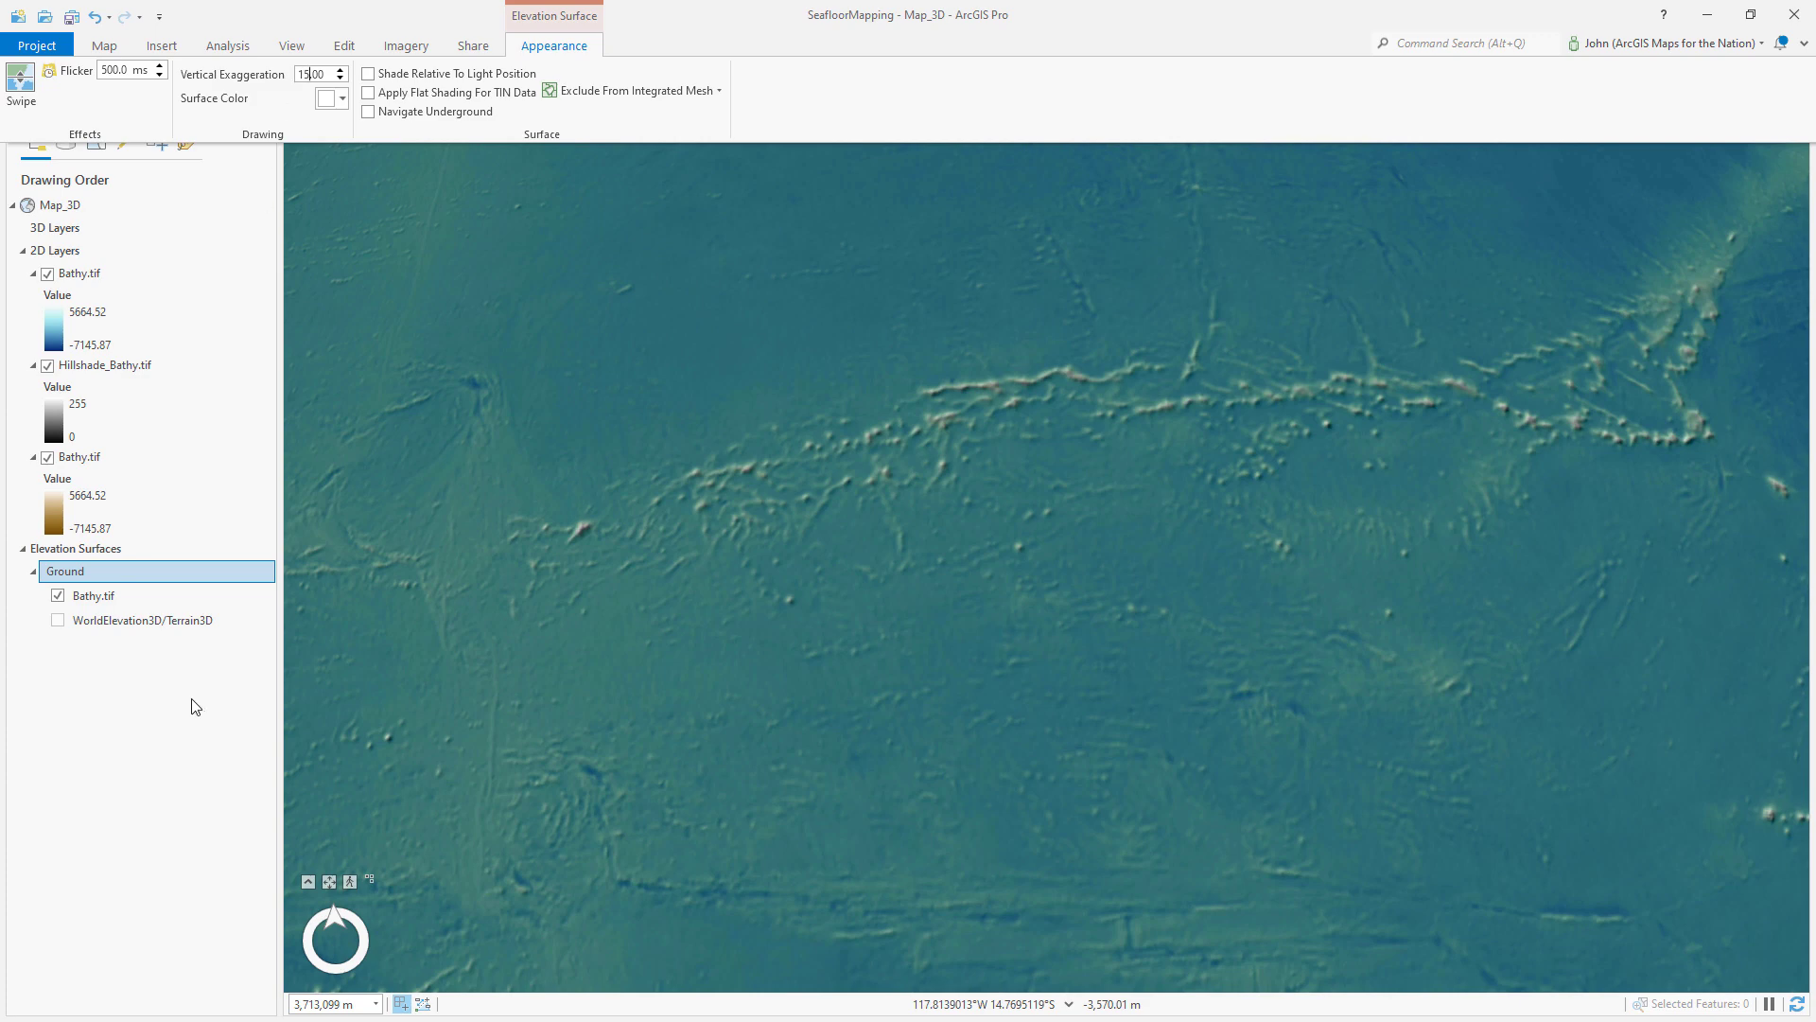
key(Return)
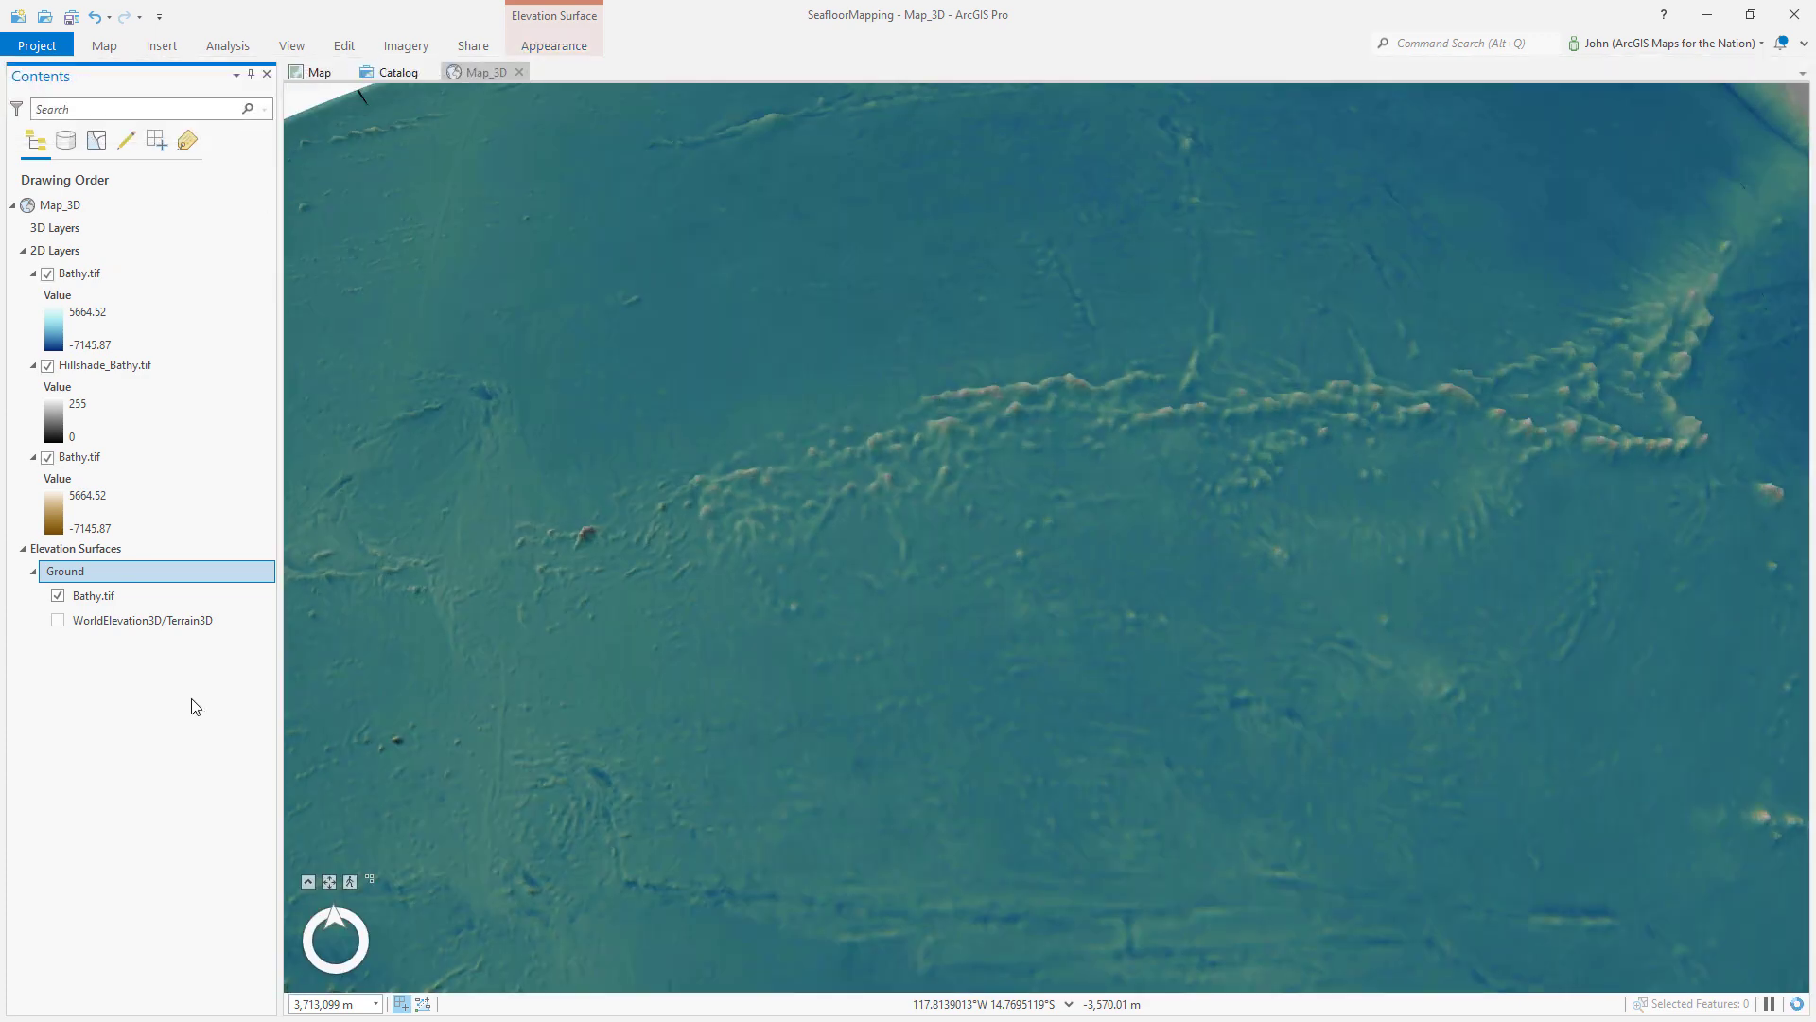
scroll(1086, 410, up, 5)
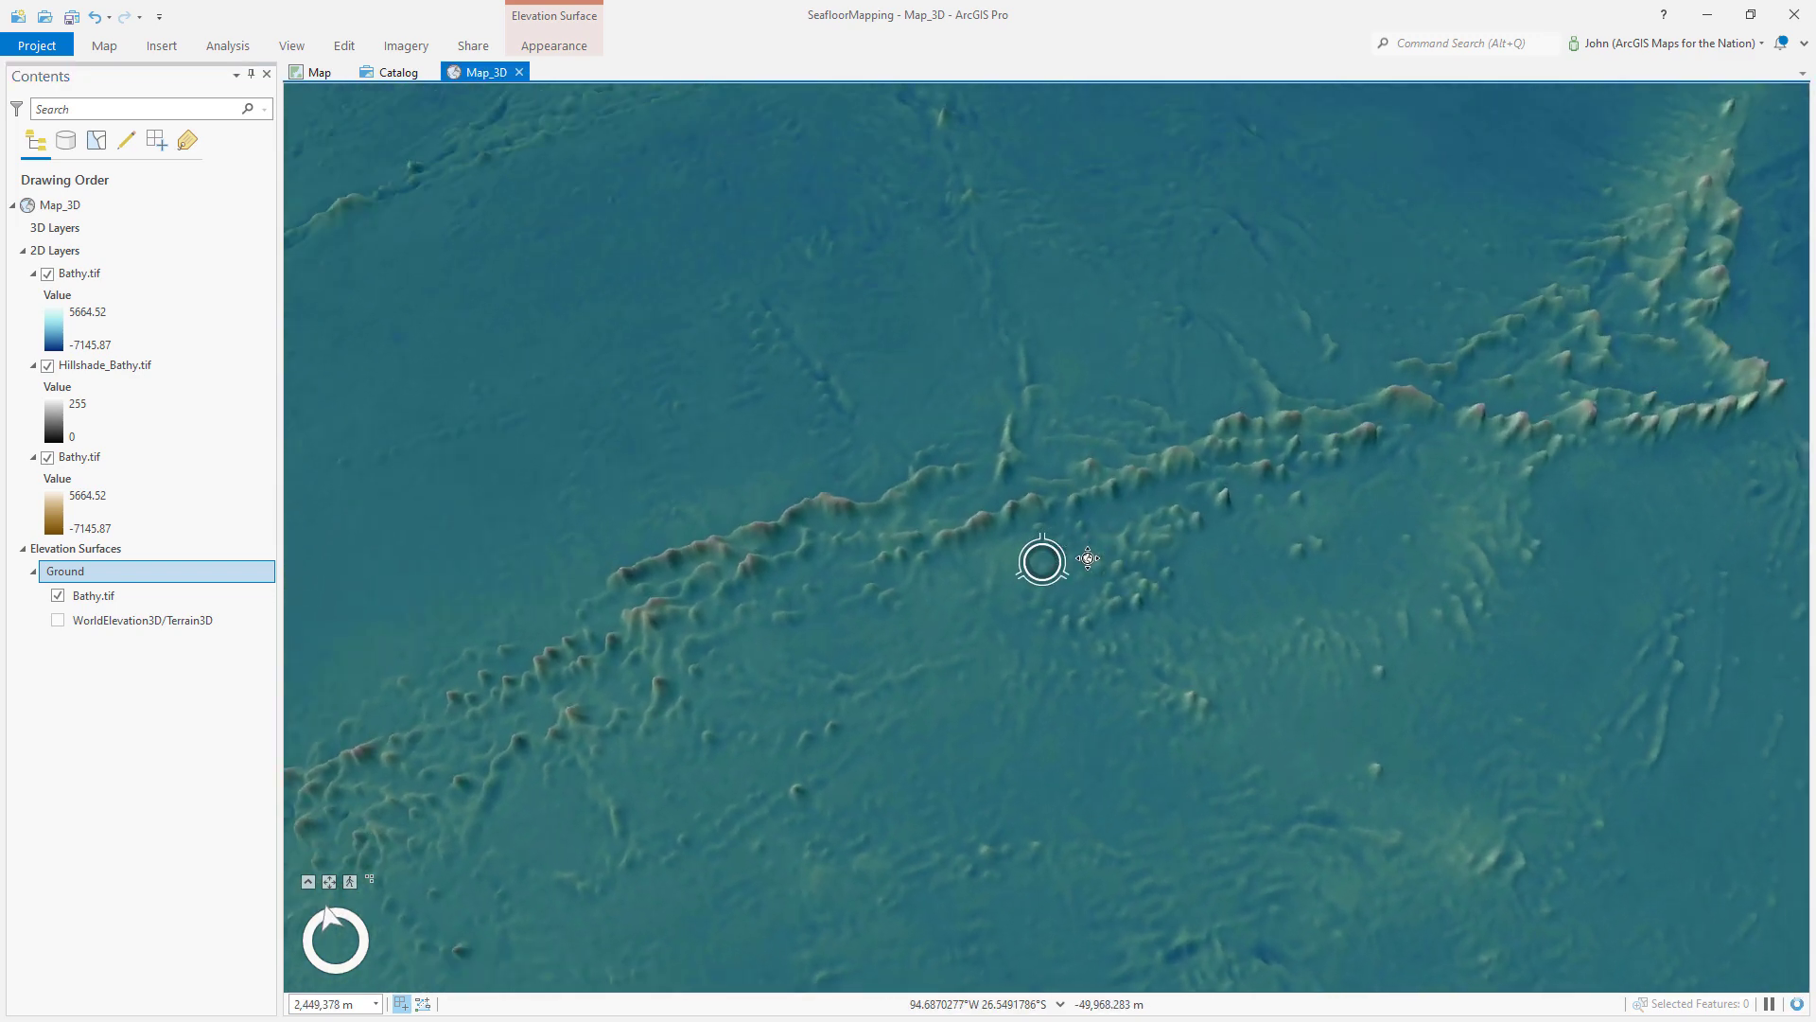
scroll(1033, 587, down, 2)
drag(1006, 555, 1033, 495)
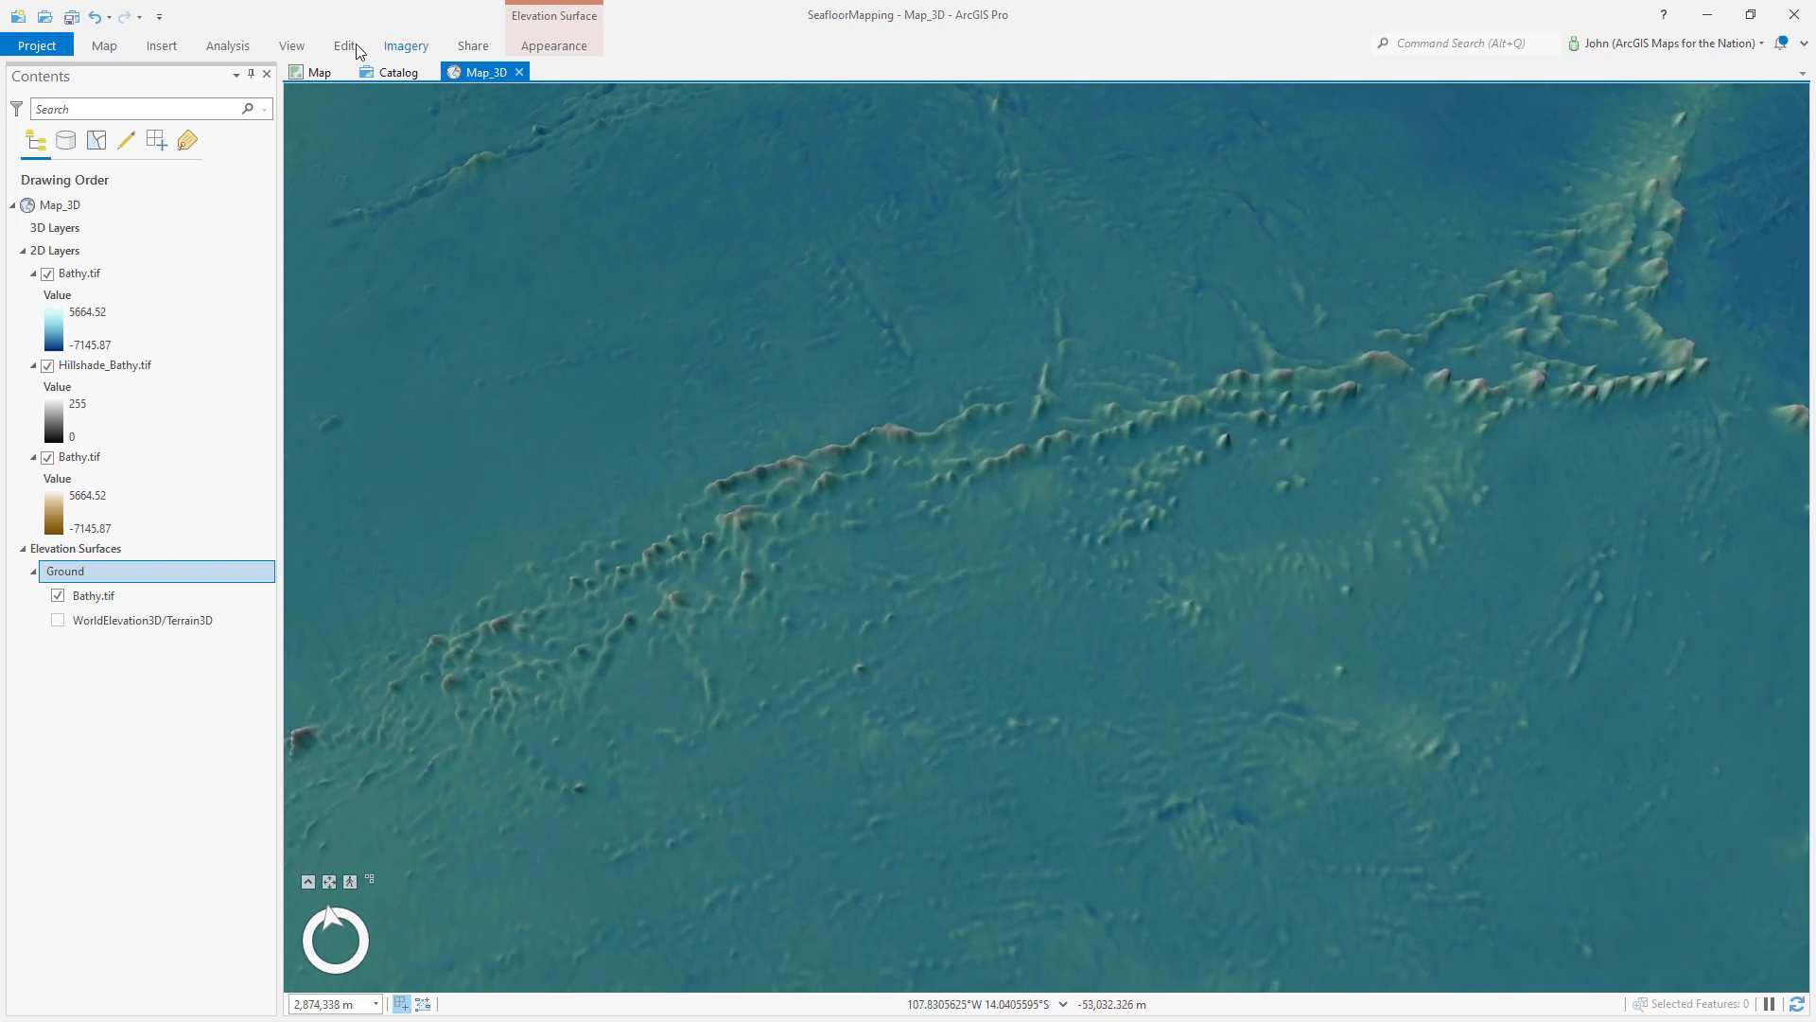
Insert a custom-size layout page of 1920 × 1080 points.
click(158, 47)
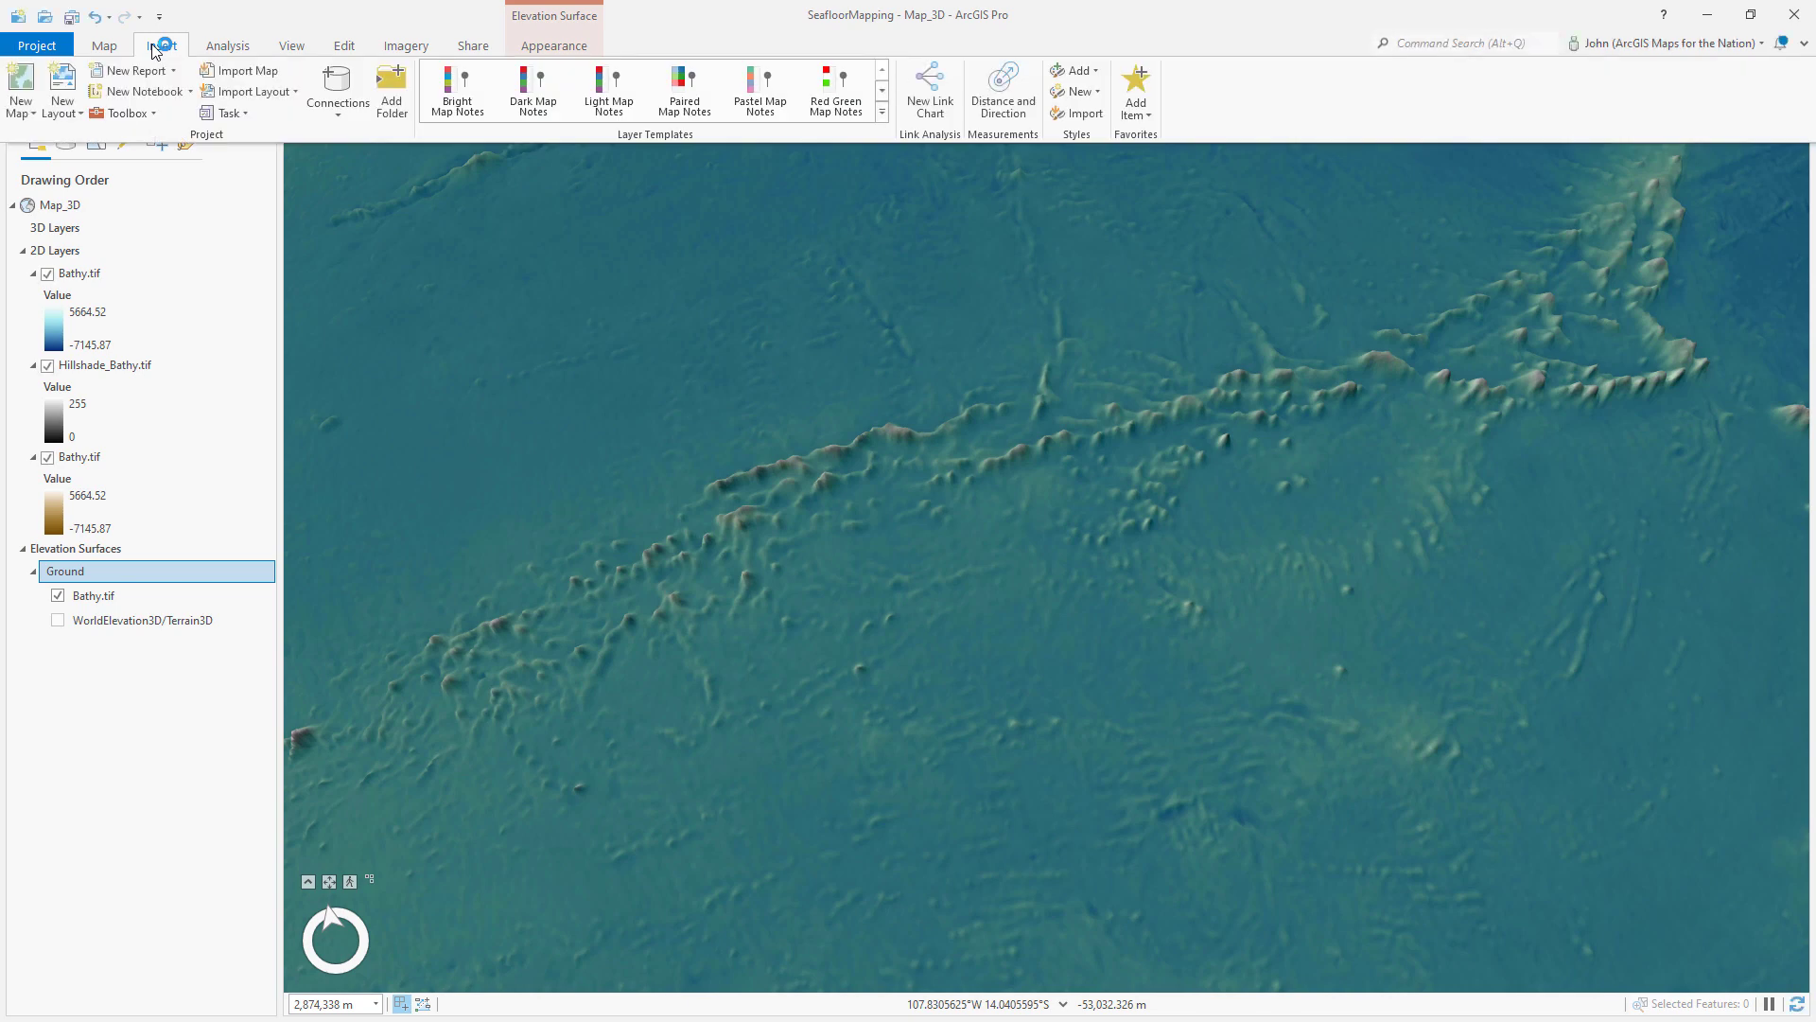
click(63, 102)
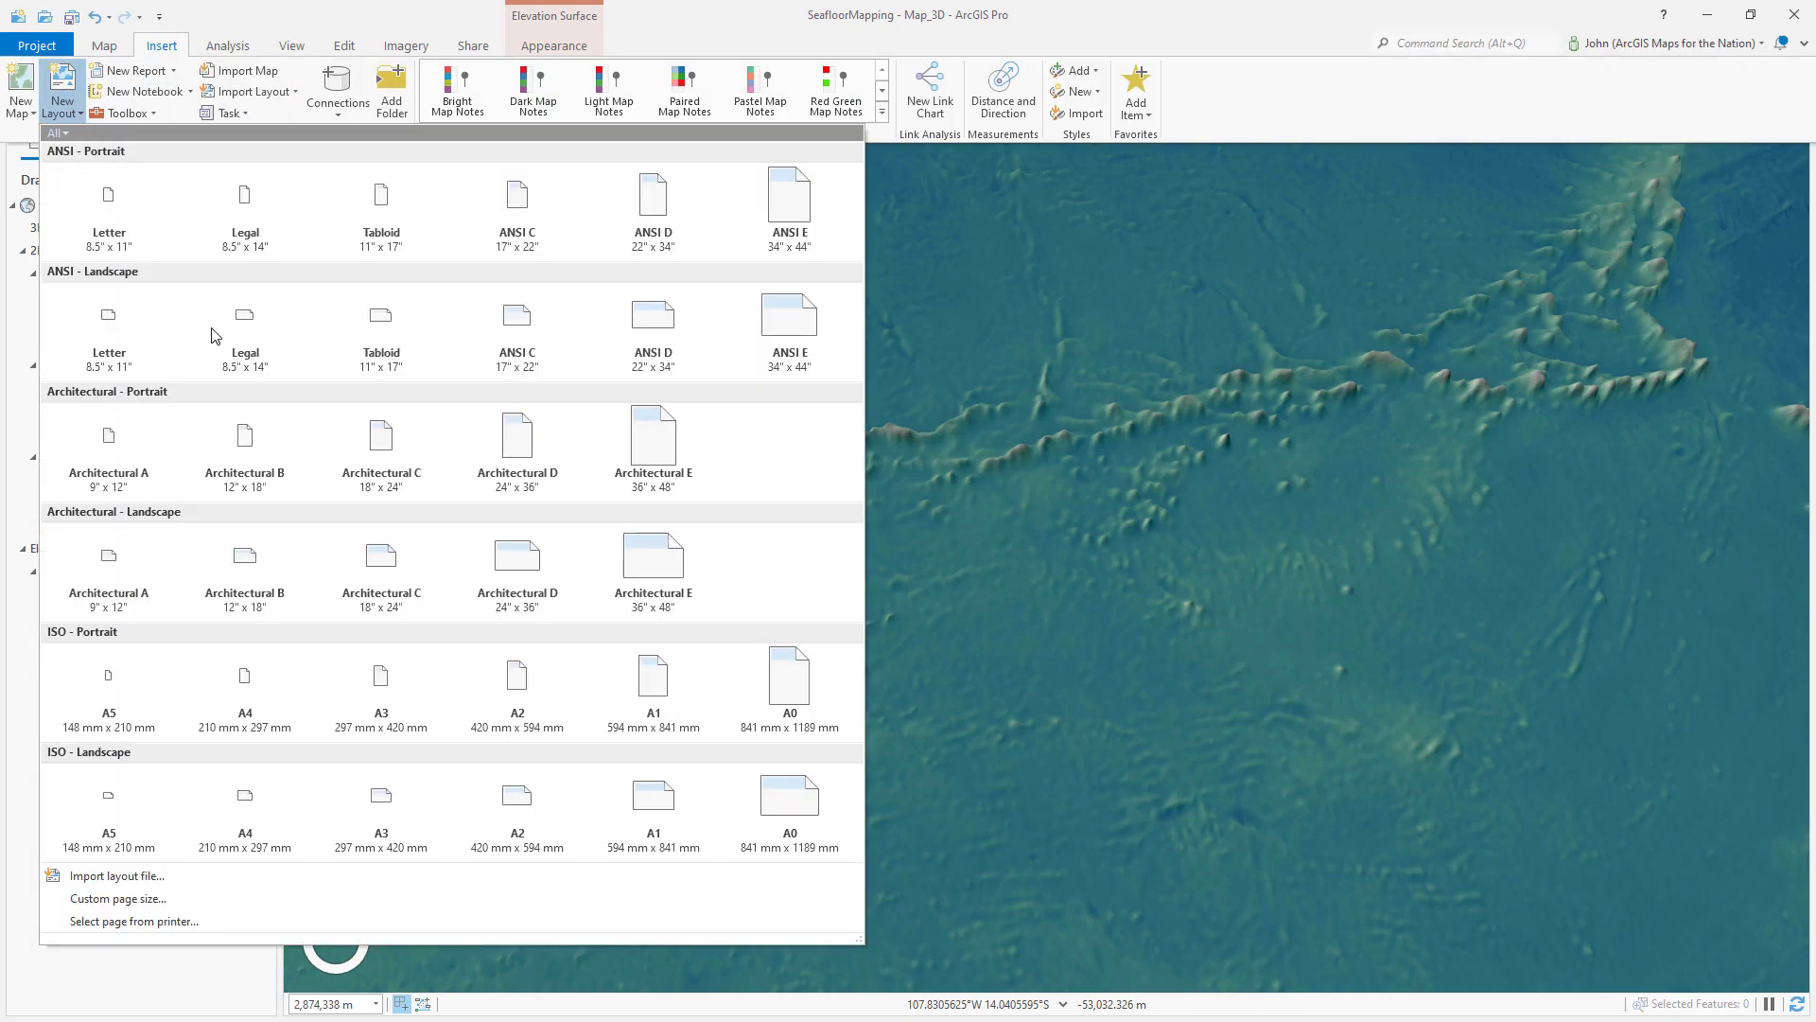
click(133, 898)
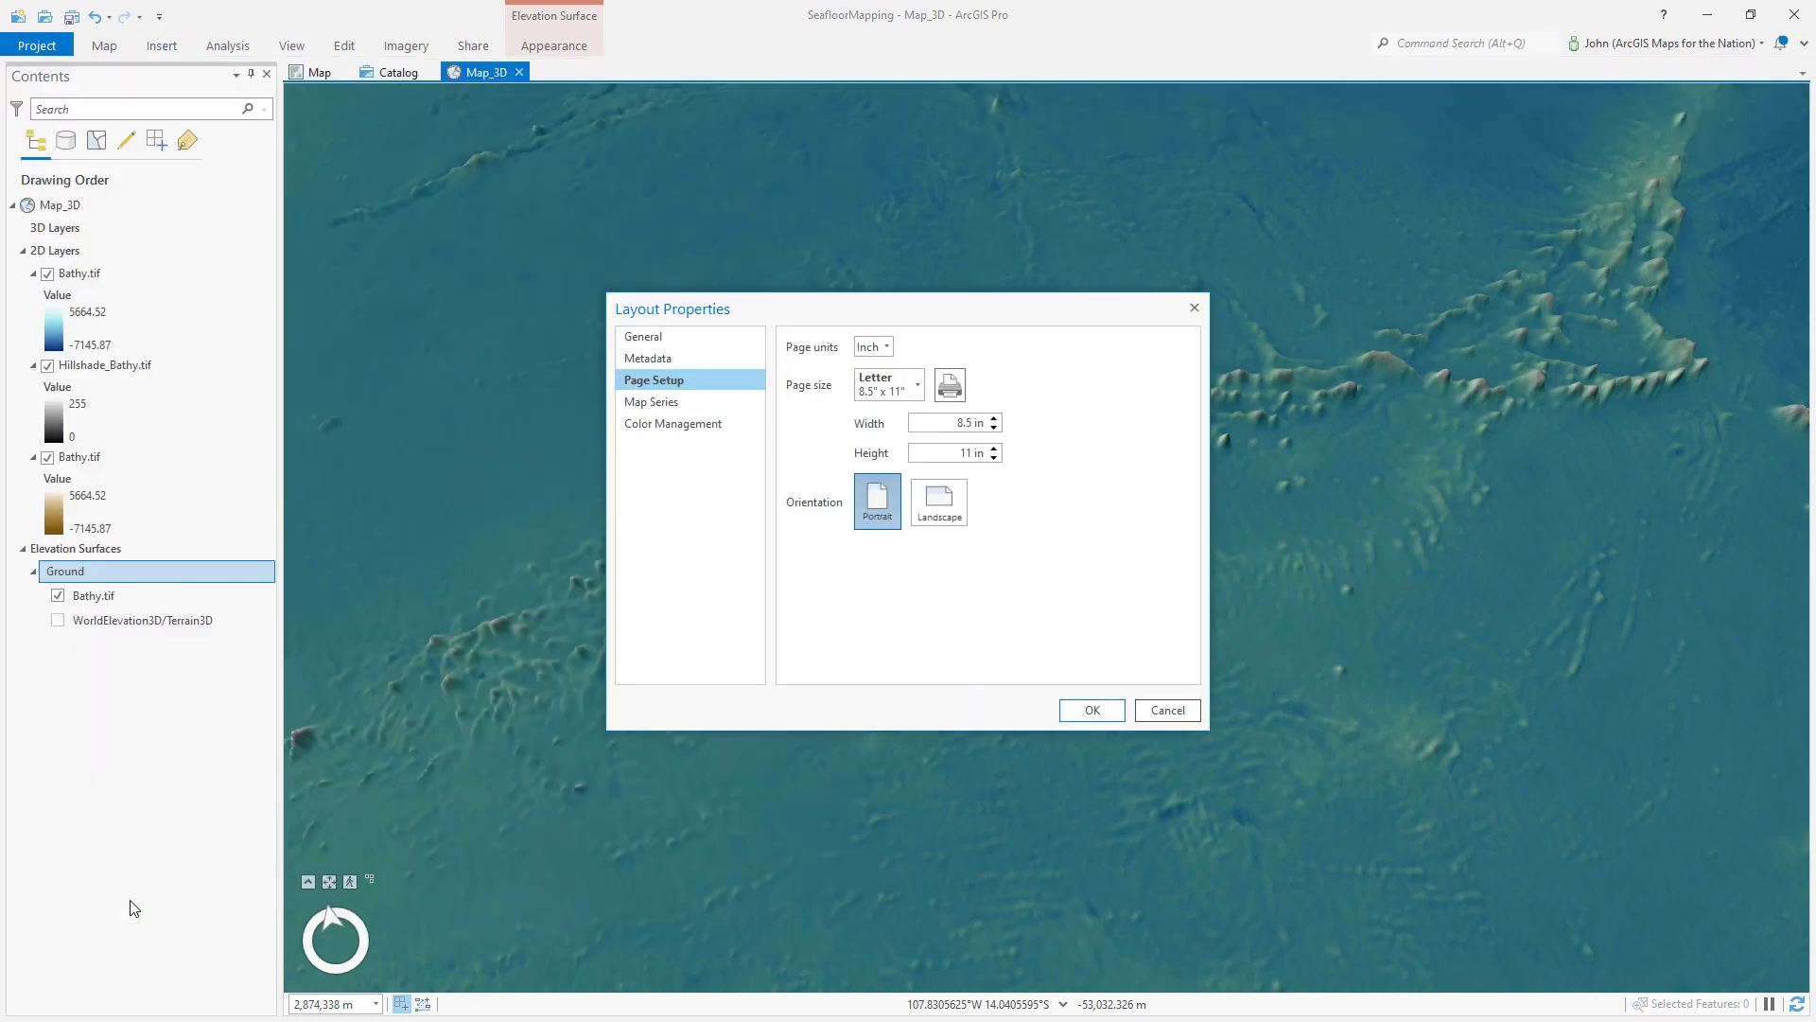
click(889, 348)
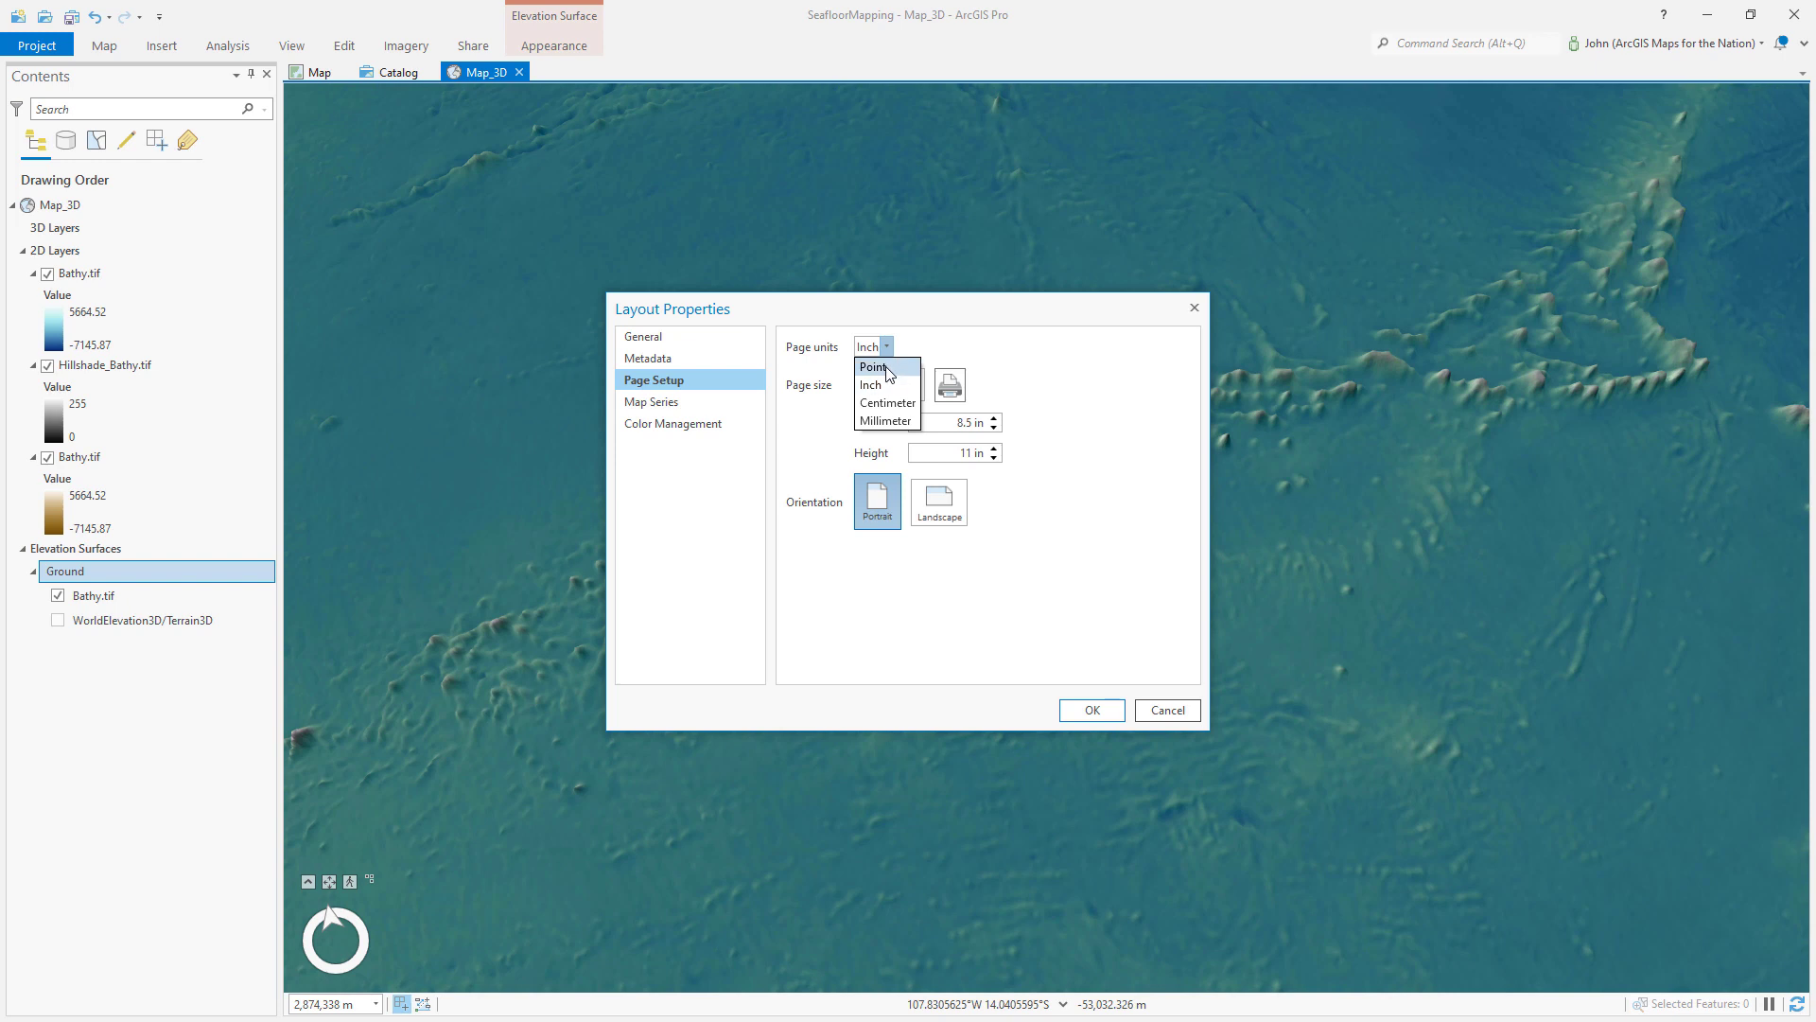
click(872, 366)
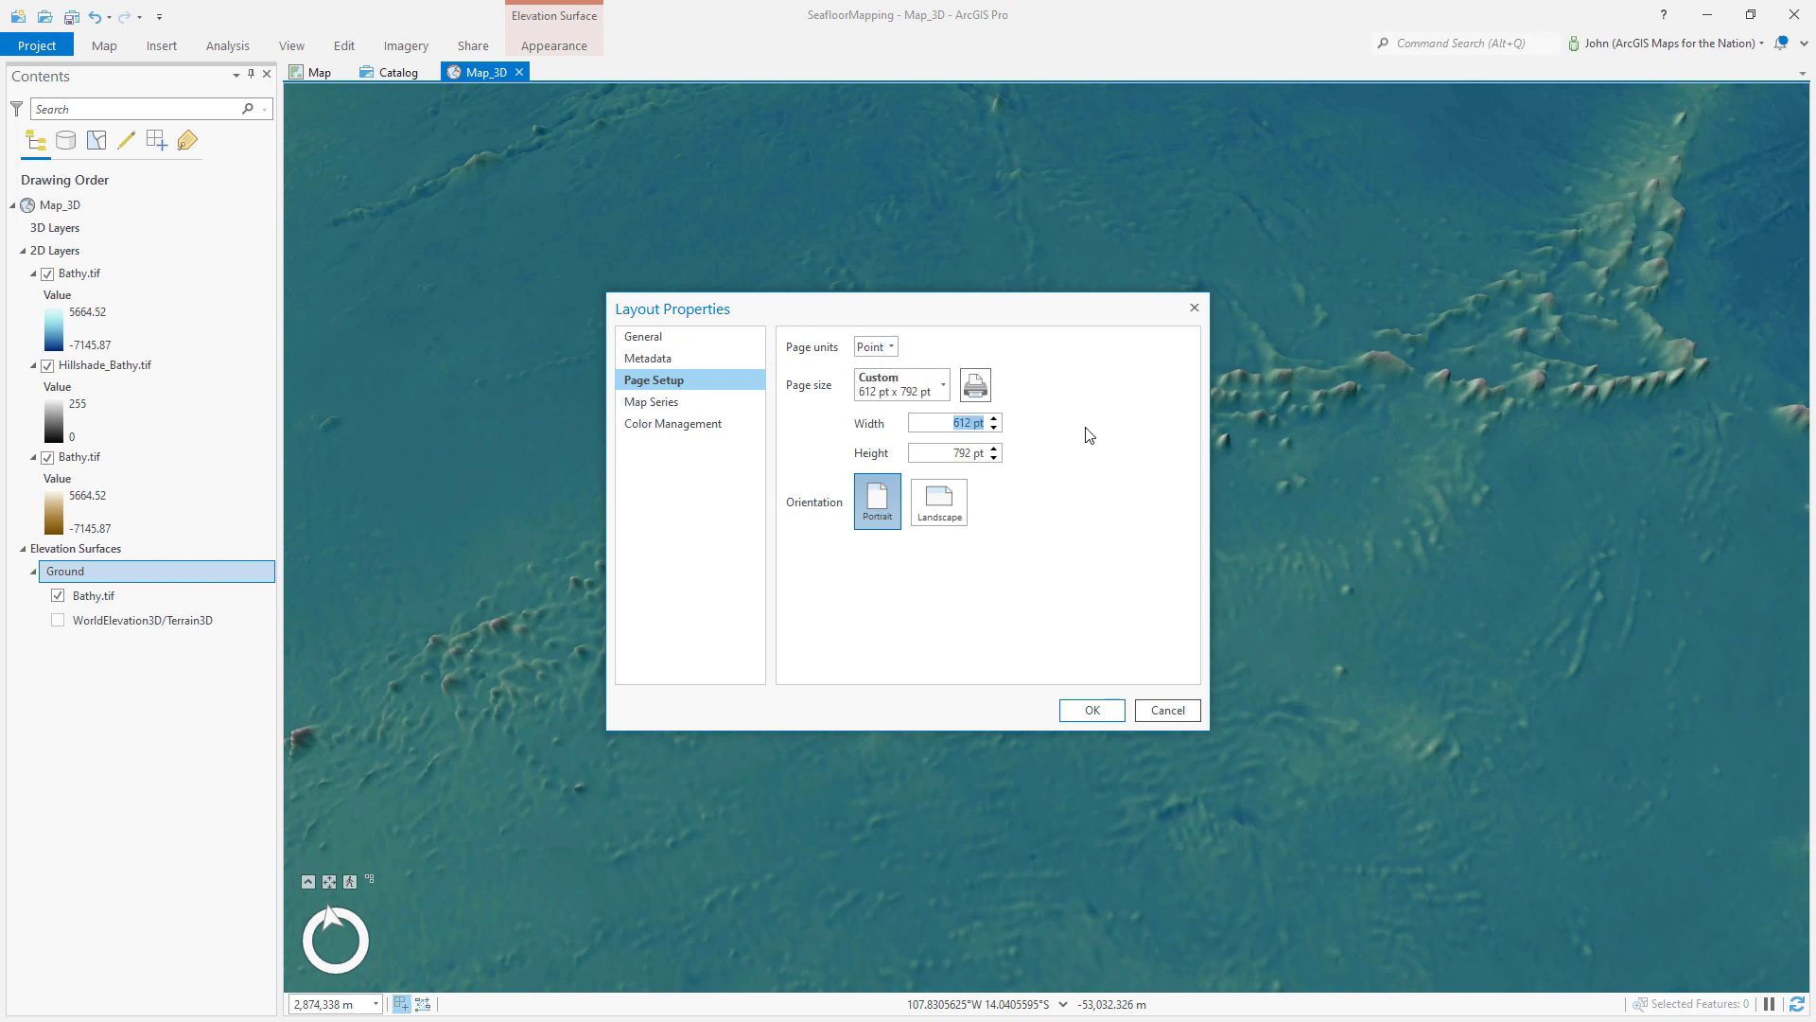
text(1,920)
key(Tab)
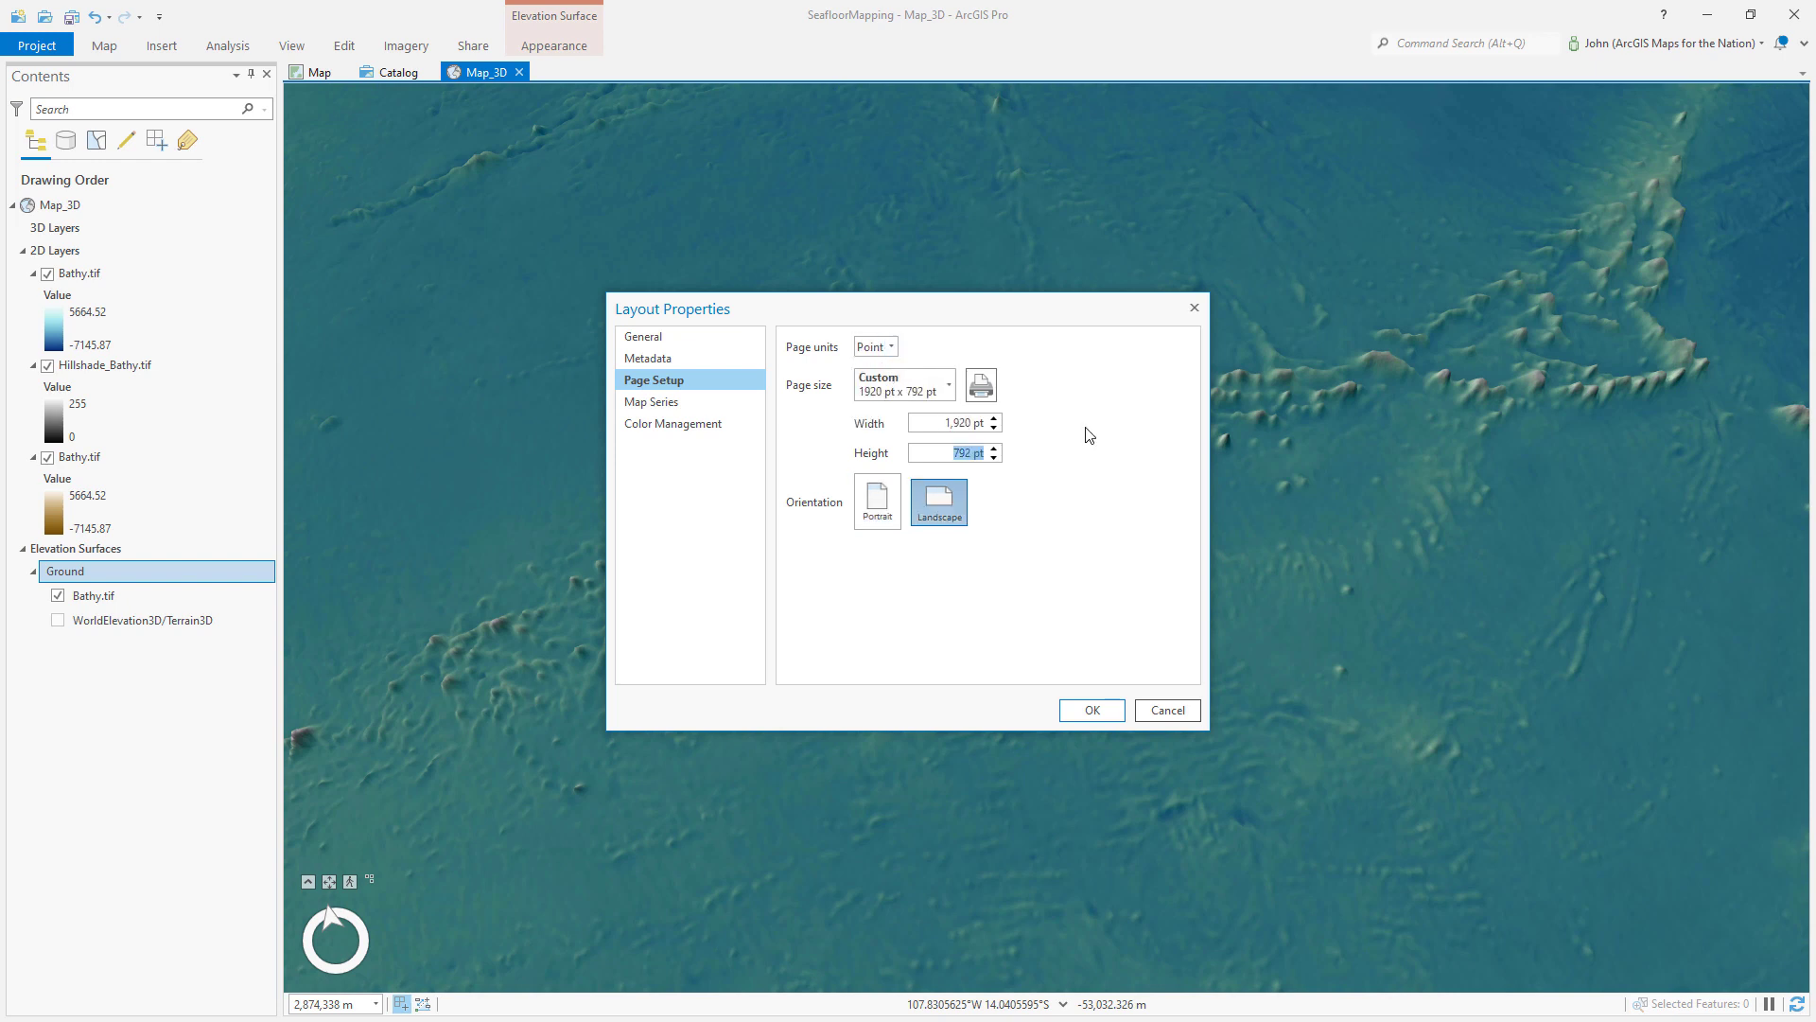
text(1080)
click(1091, 708)
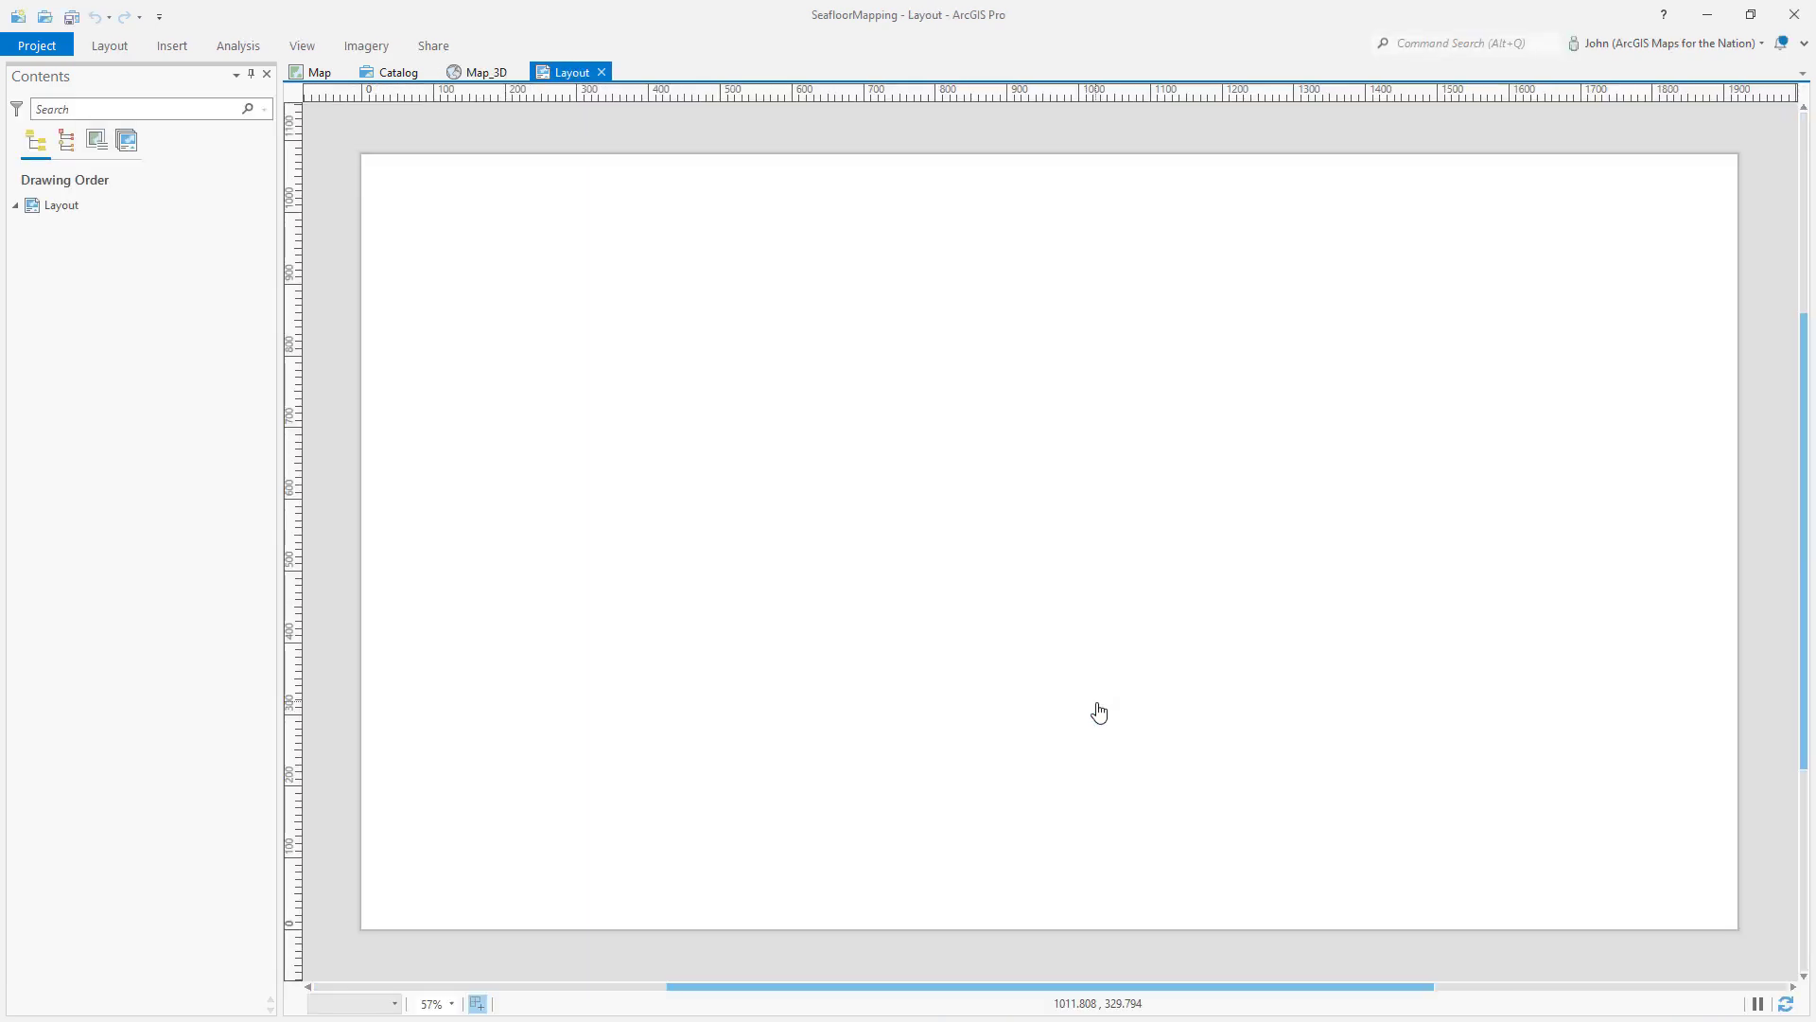
Insert a Map_3D map frame at its 2,874,338 m extent spanning the whole 1920x1080 pt page.
click(172, 45)
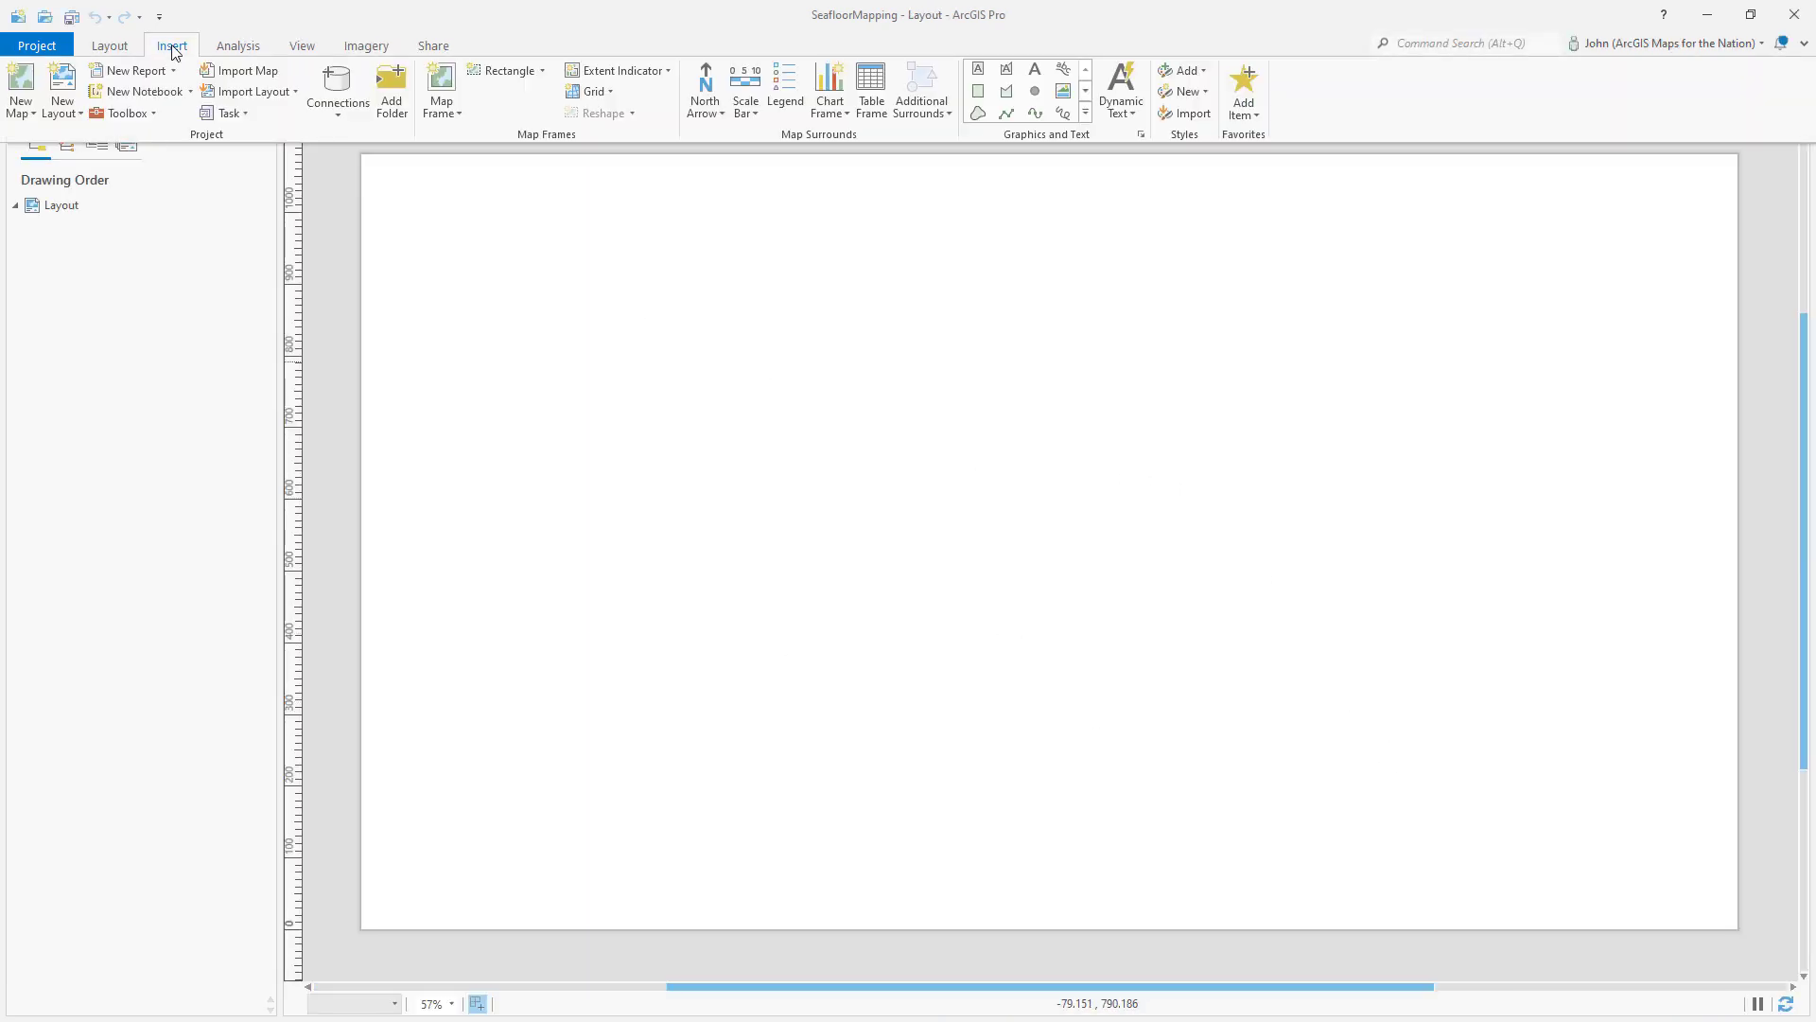
click(441, 106)
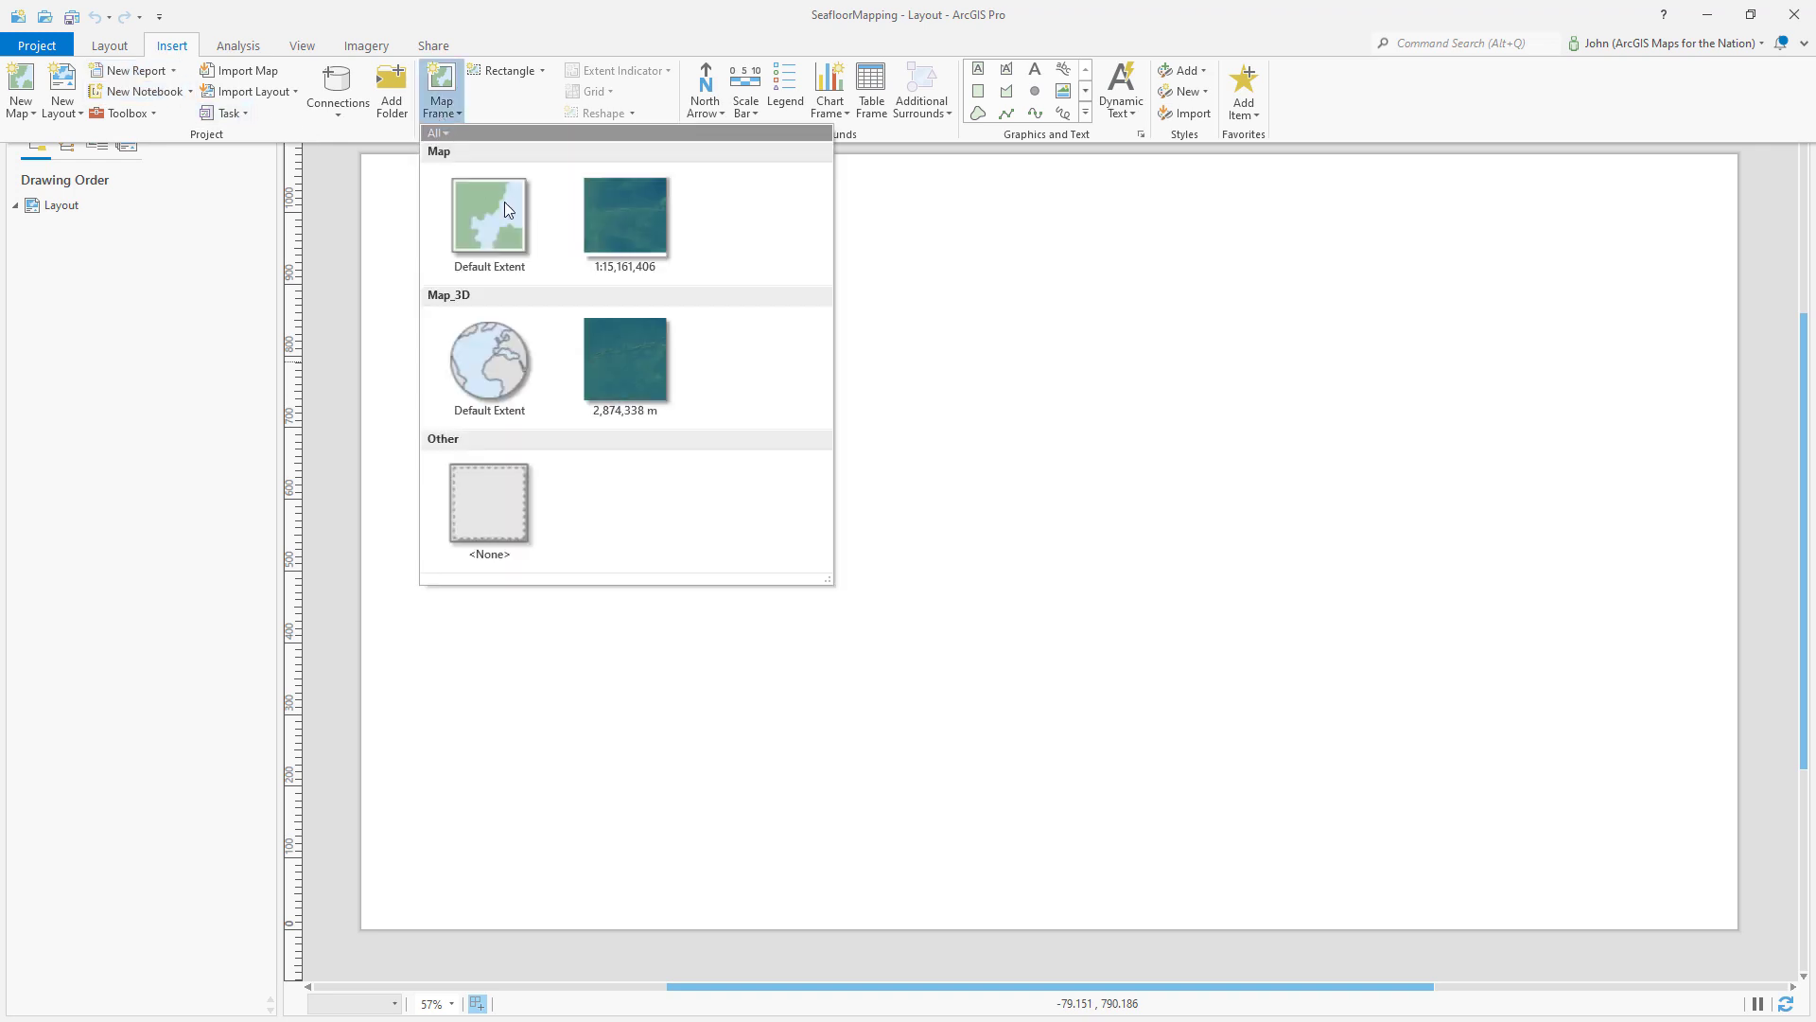
click(609, 365)
drag(467, 228, 1741, 927)
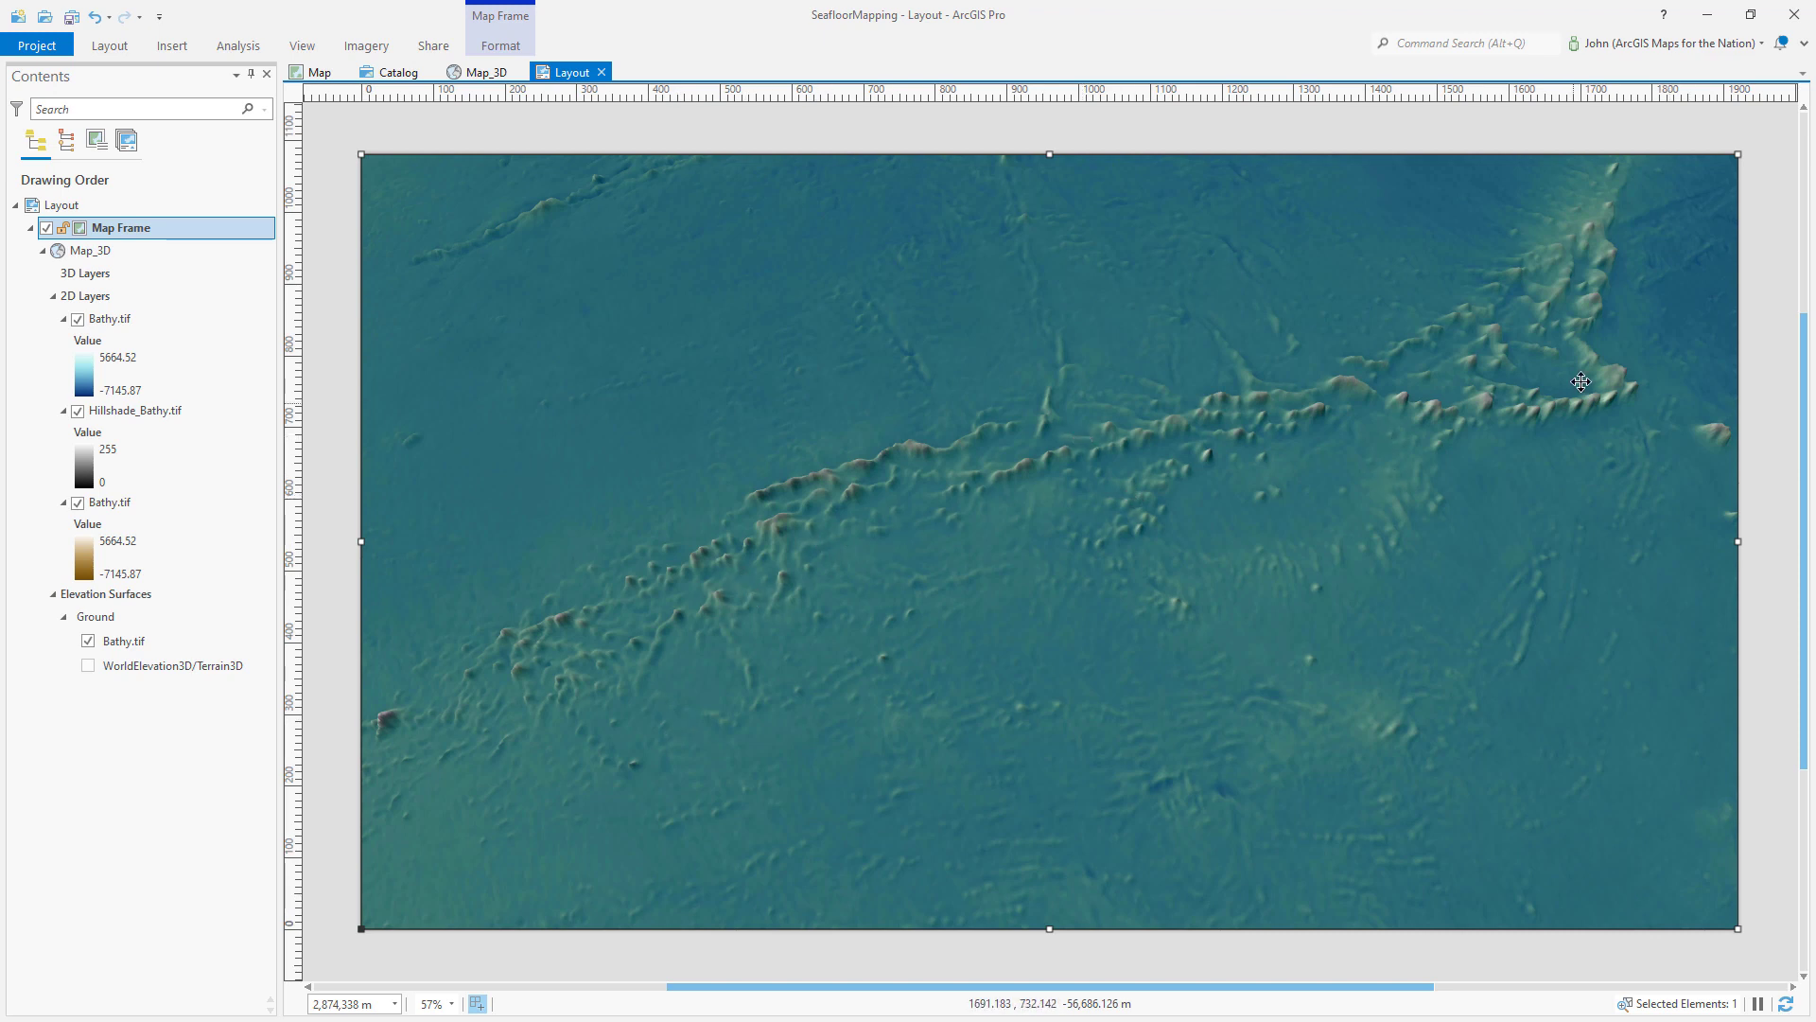
Activate the map frame, then pan and slightly tilt the seafloor scene to frame the ridge.
right_click(1011, 493)
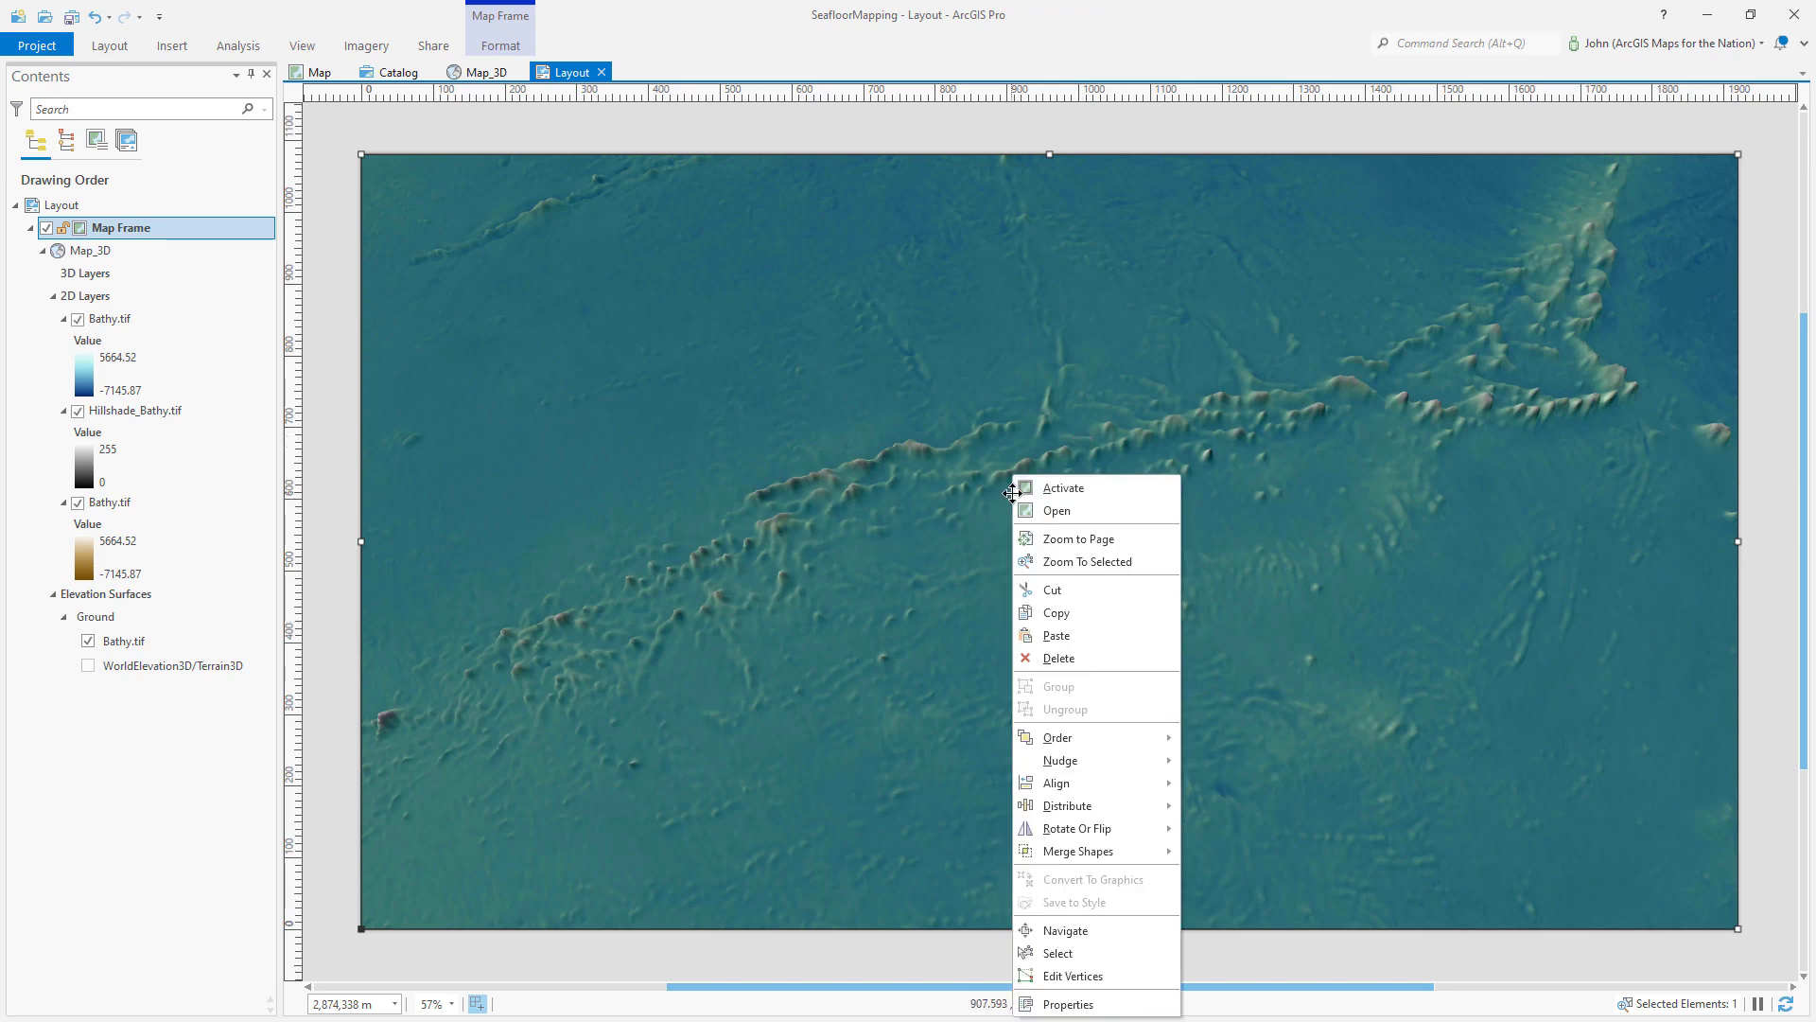
click(1048, 488)
drag(877, 580, 900, 637)
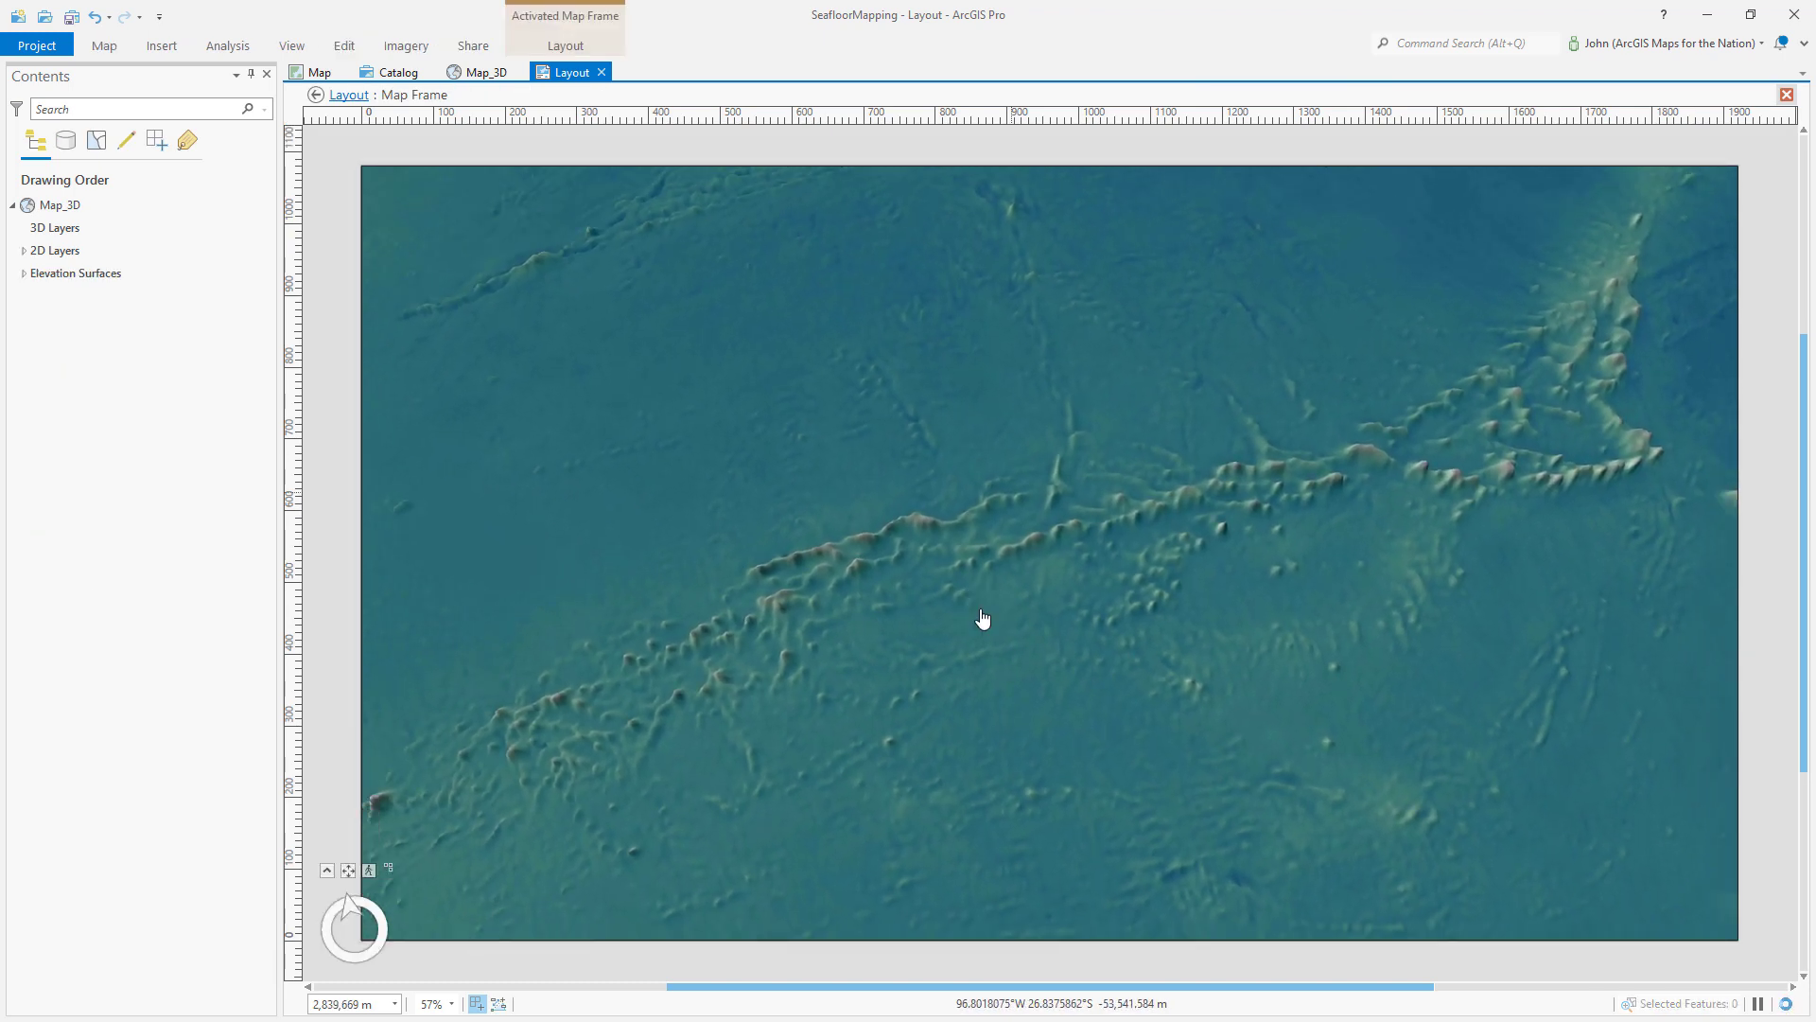
drag(992, 603, 962, 587)
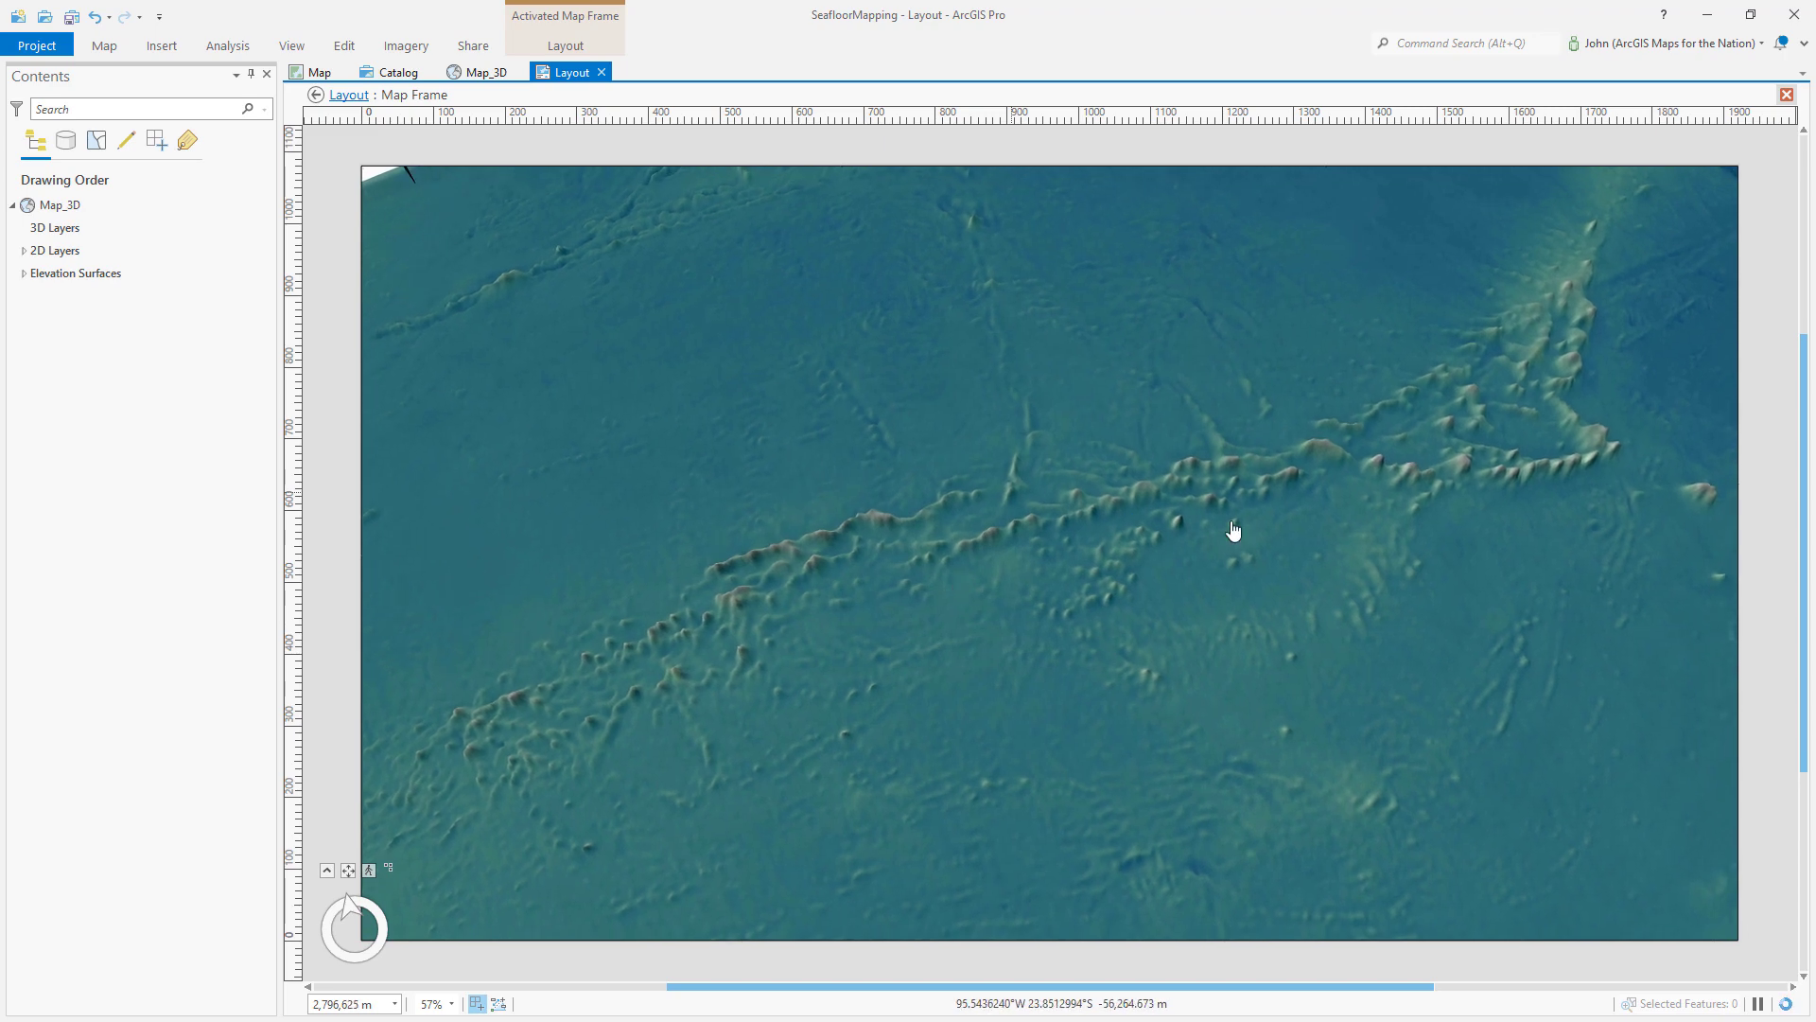